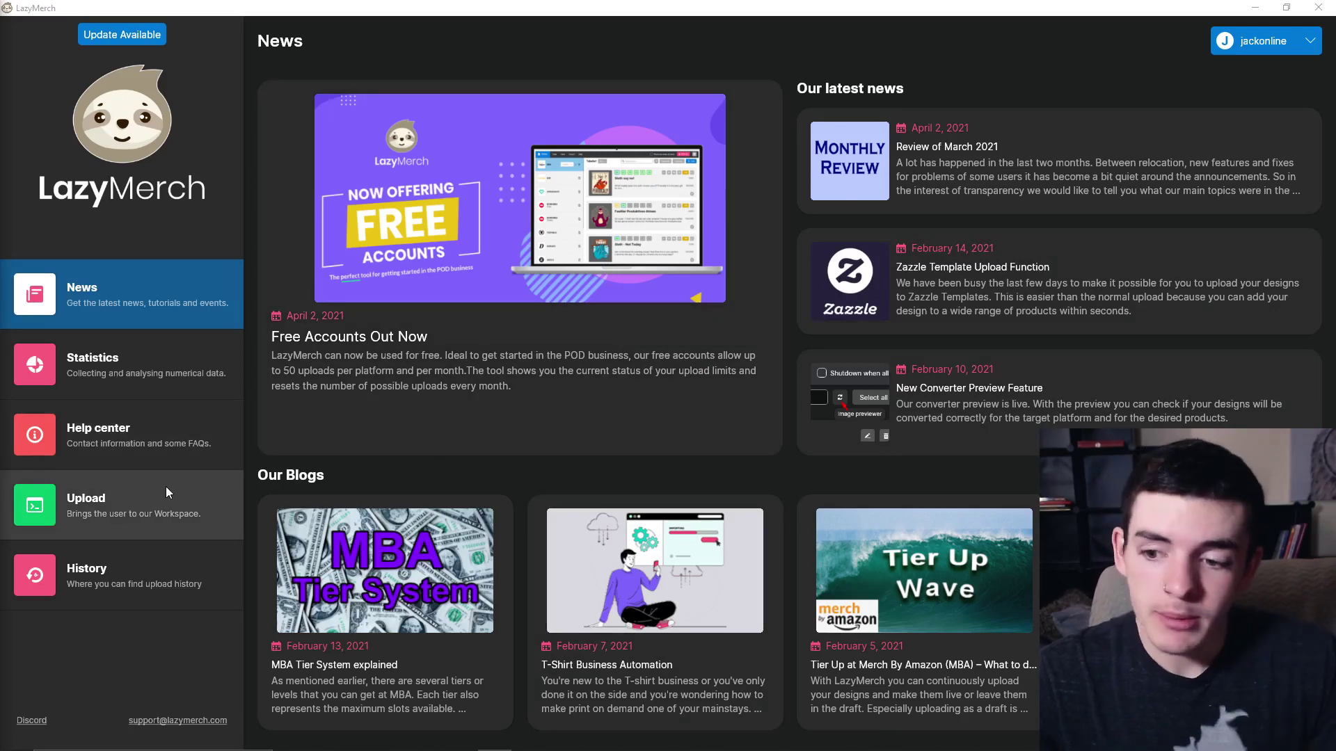
Open the Upload workspace and look through the full list of supported platforms.
left_click(157, 498)
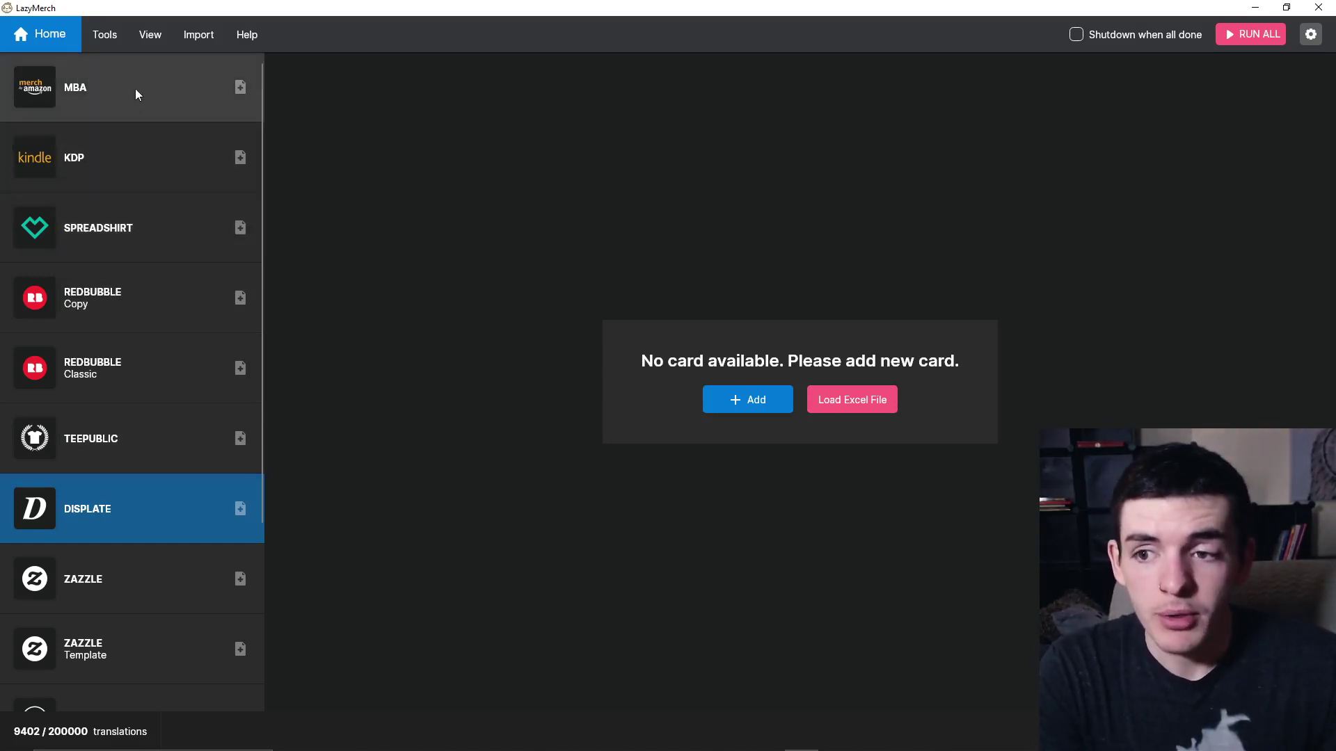
scroll(172, 551, "down", 4)
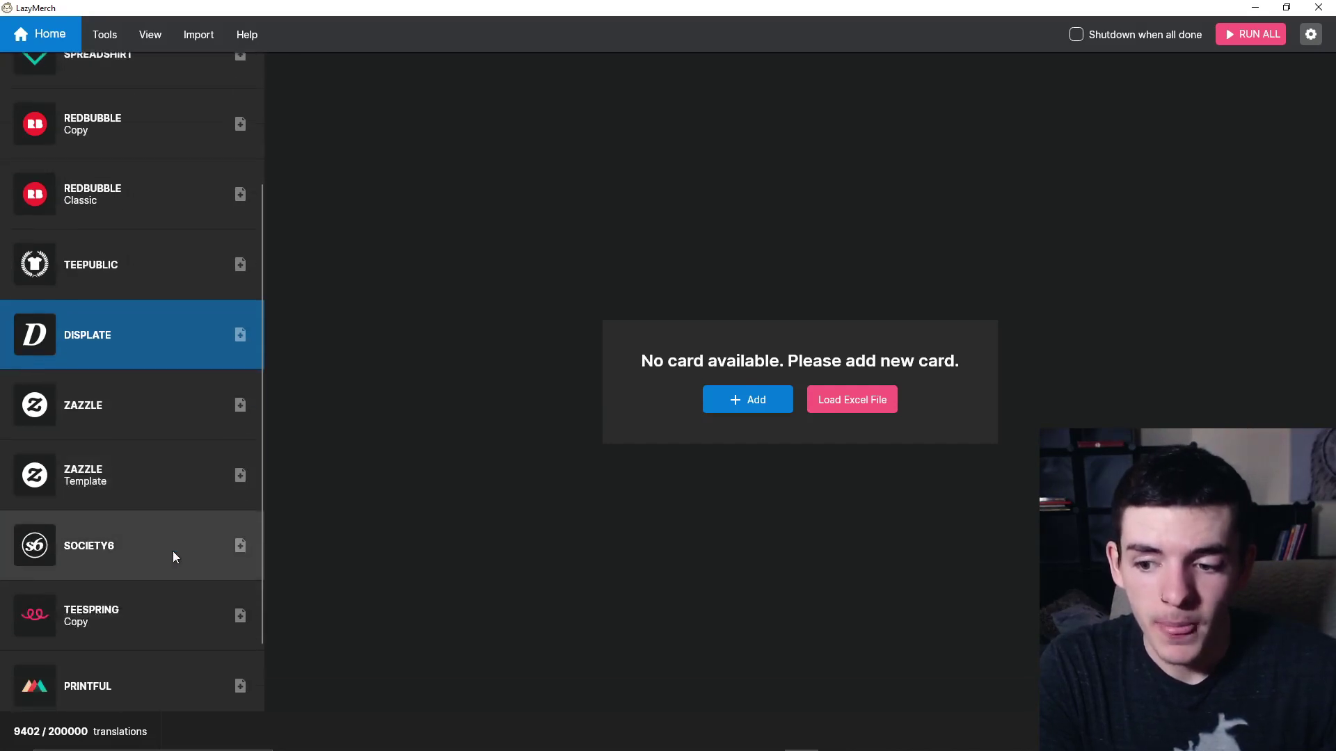
scroll(178, 600, "up", 3)
scroll(176, 600, "up", 1)
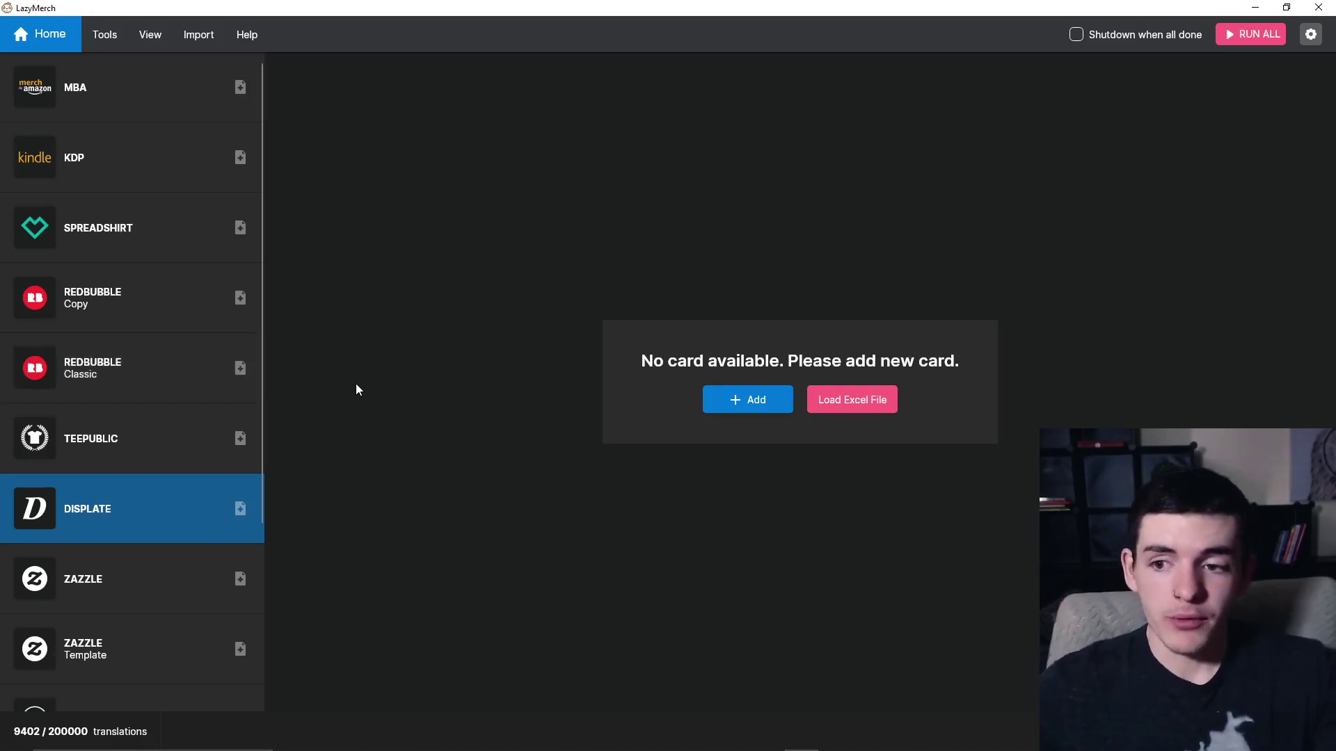
Switch to File Explorer and open the Excel folder inside C:\LazyMerch.
key("super")
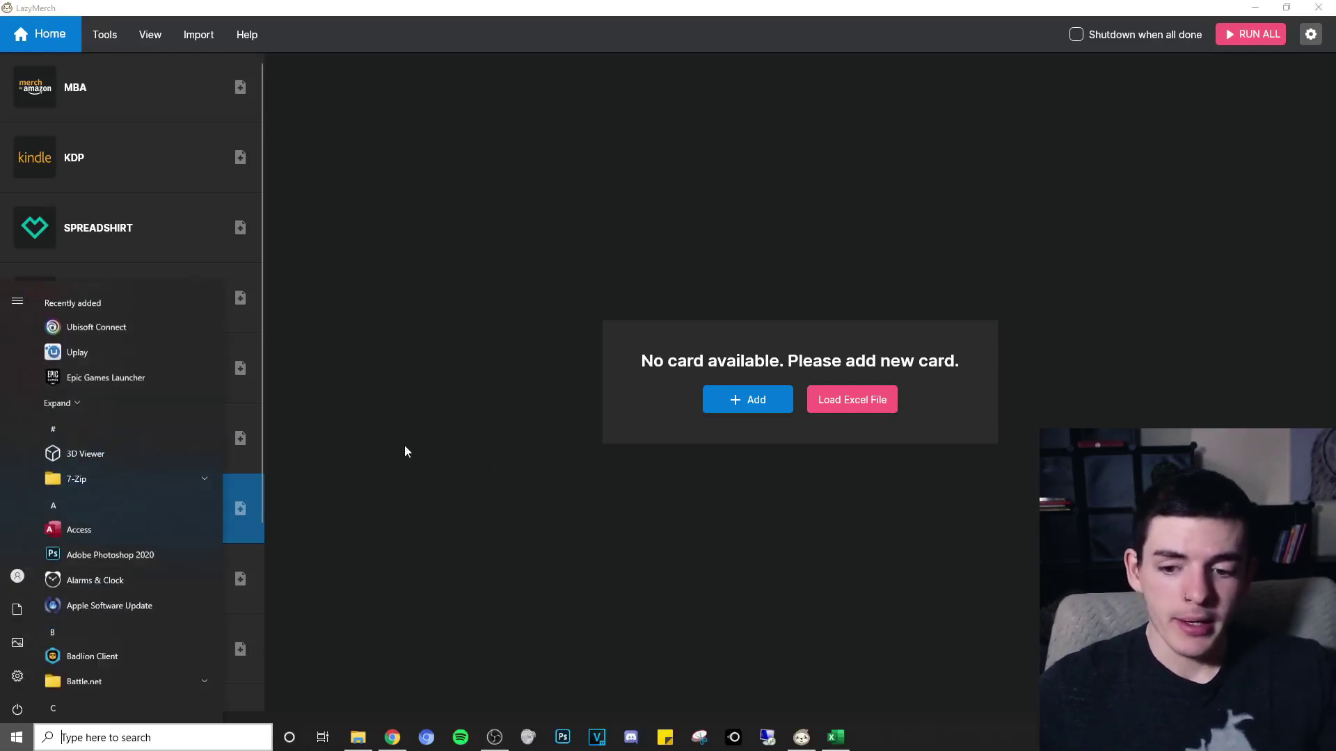
left_click(362, 736)
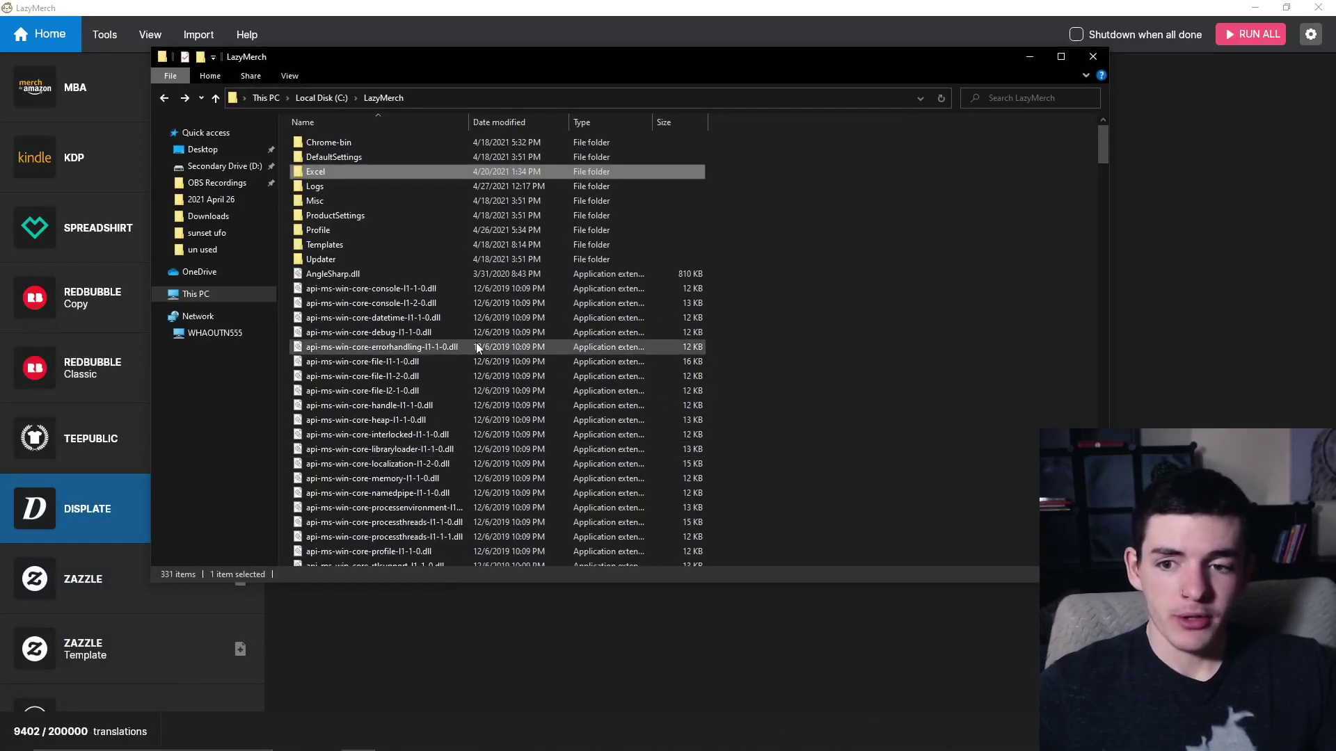
left_click(322, 100)
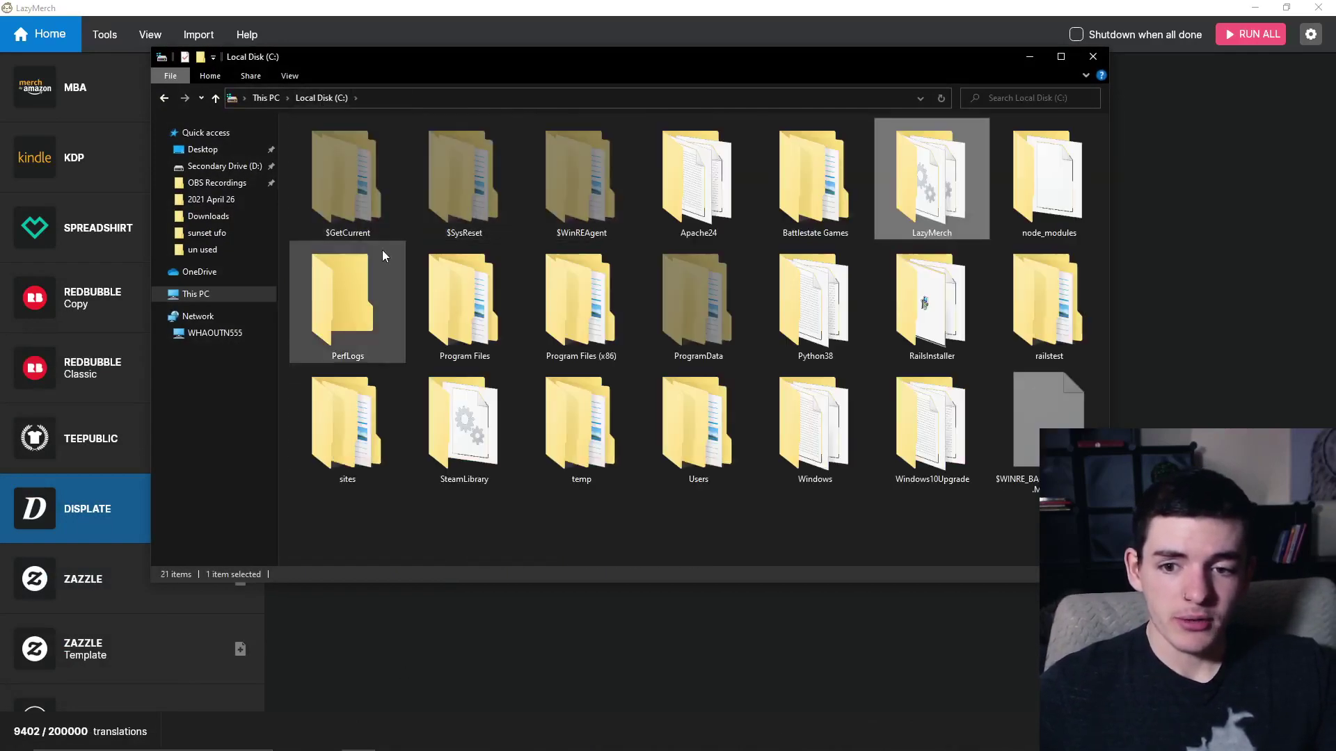
double_click(953, 217)
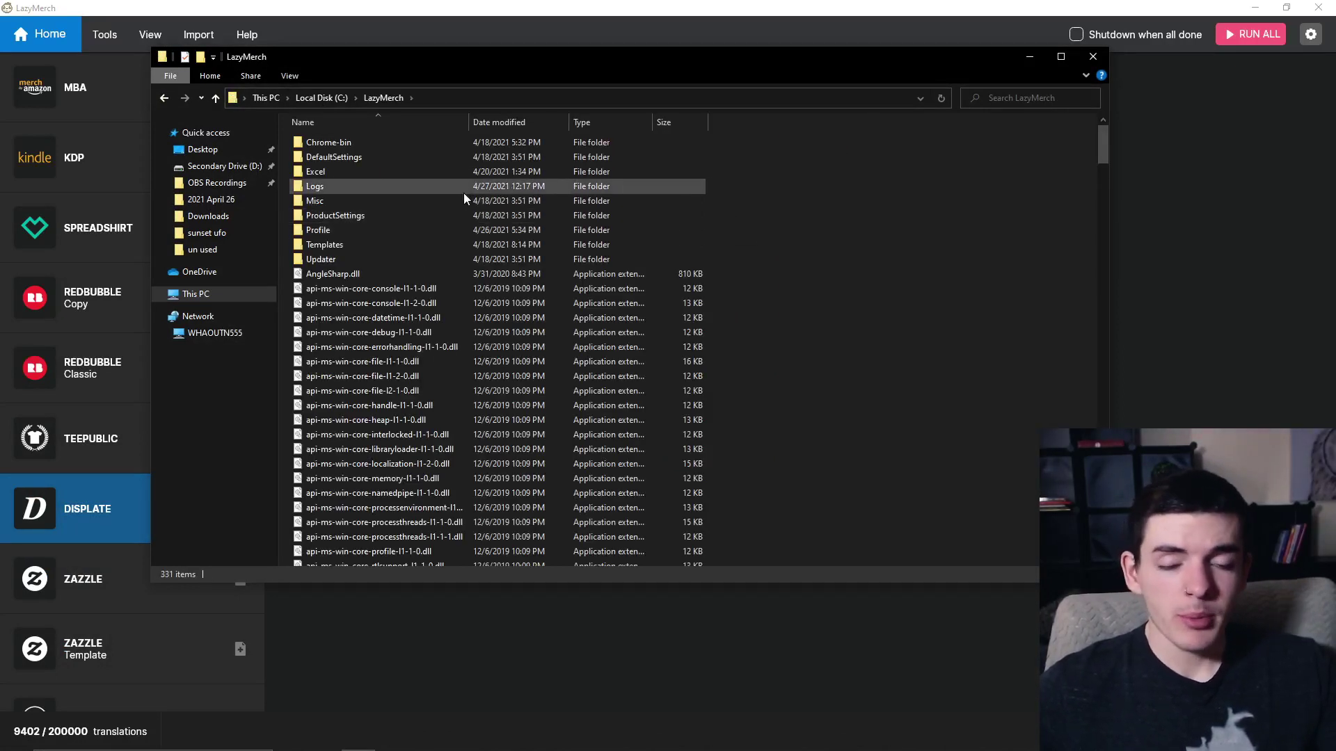
key("ctrl+shift+5")
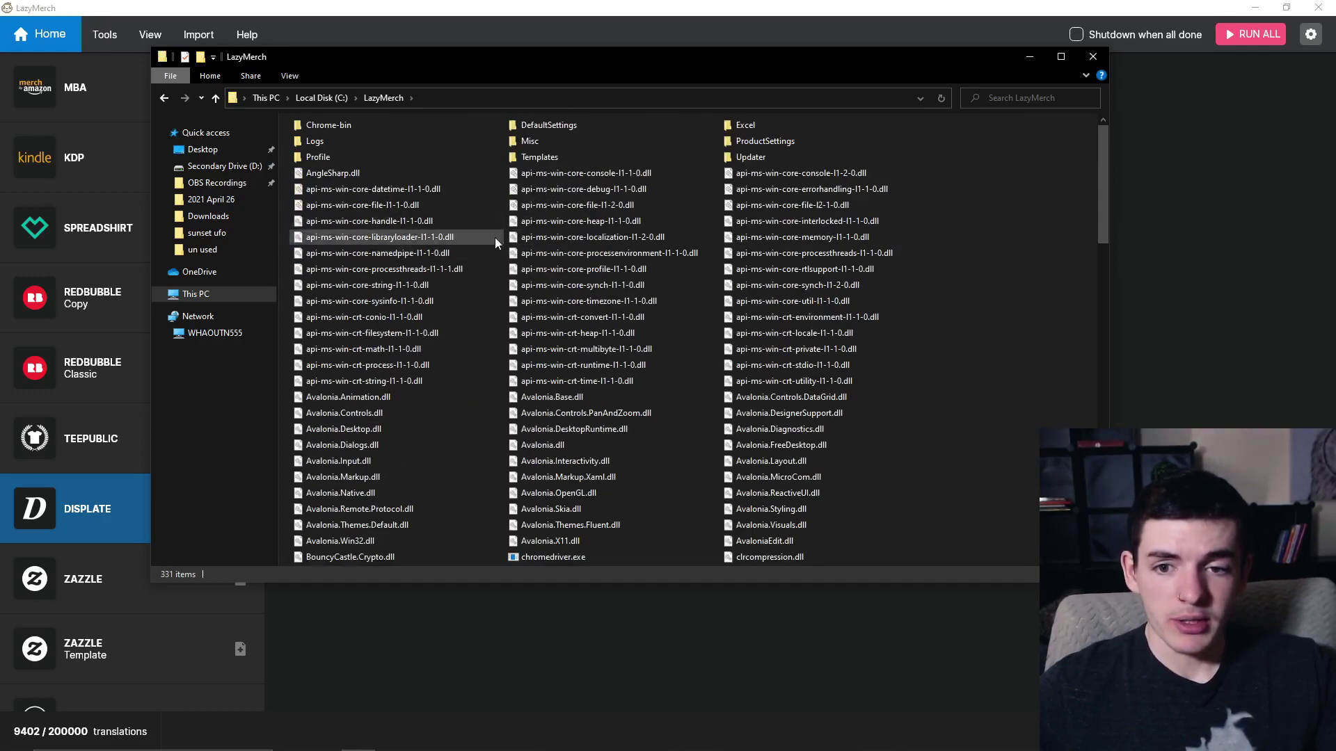
key("ctrl+shift+4")
scroll(454, 190, "up", 5, "ctrl")
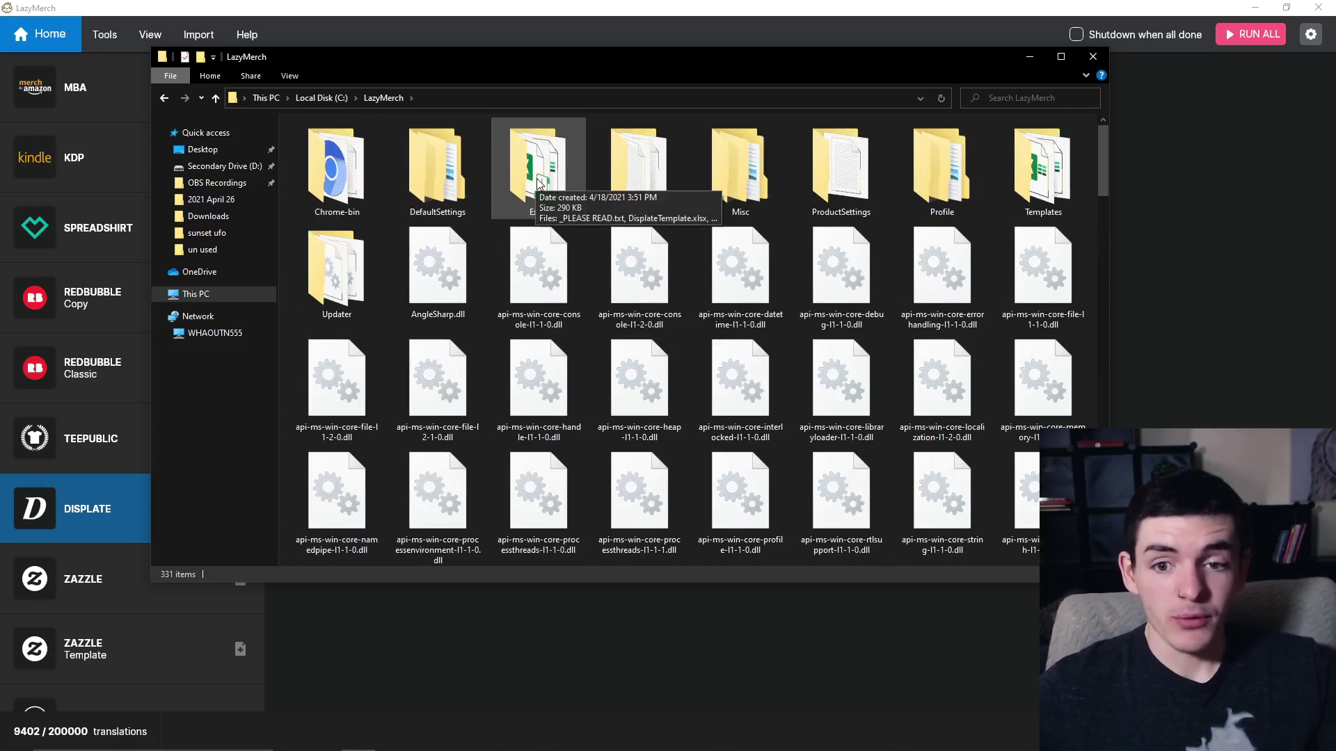
double_click(538, 182)
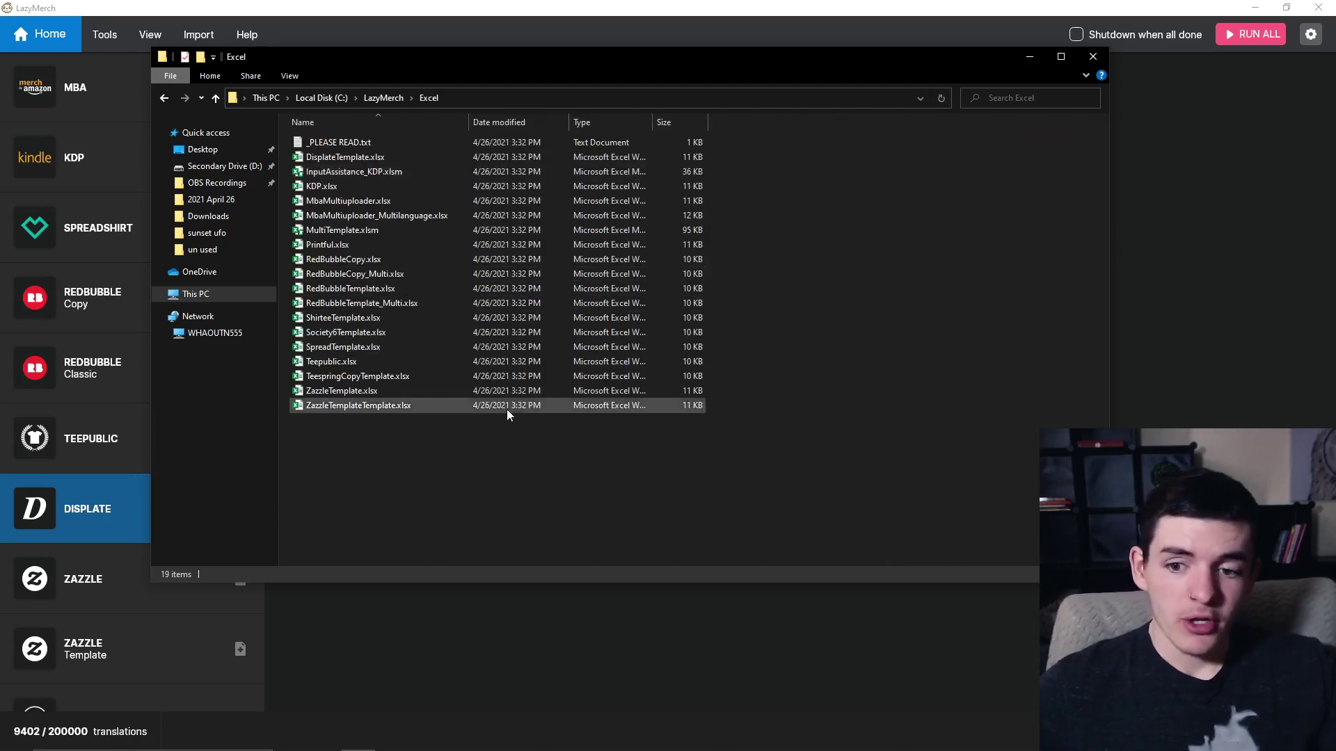
left_click_drag(519, 449, 439, 168)
left_click(501, 505)
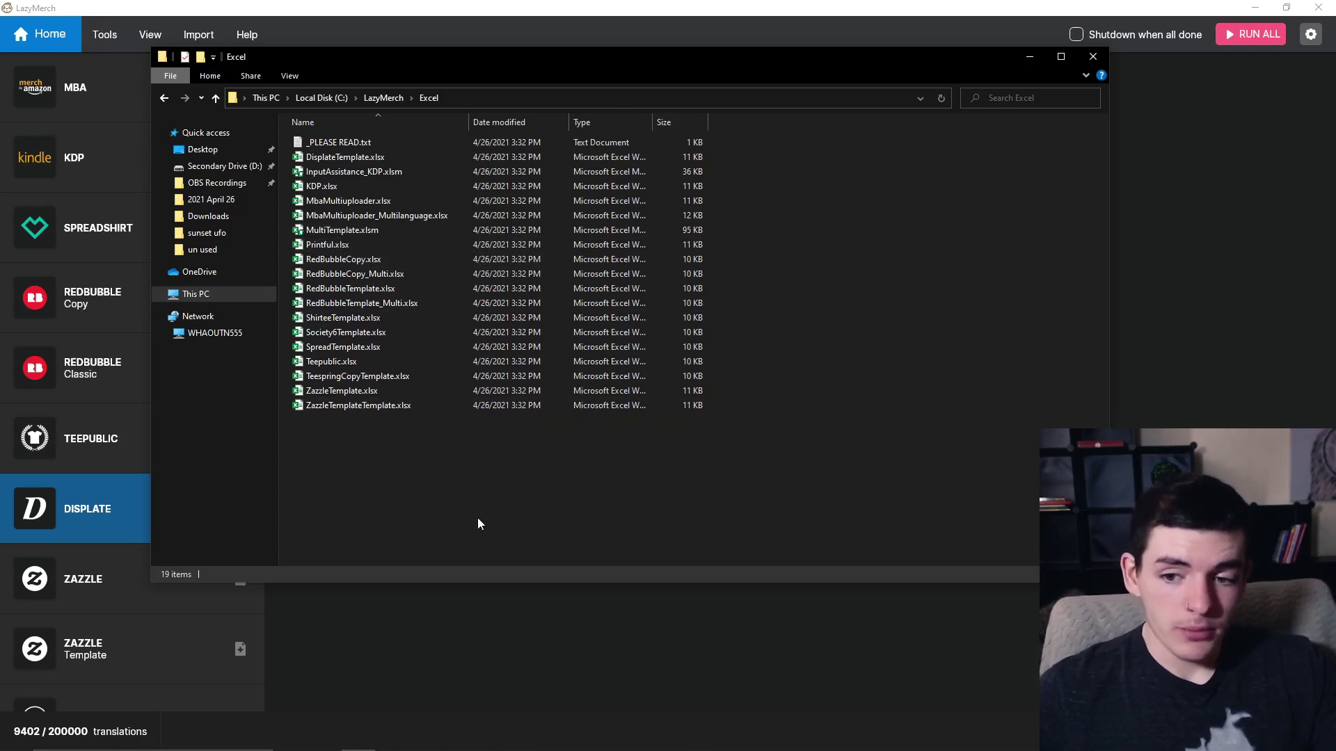
mouse_move(556, 748)
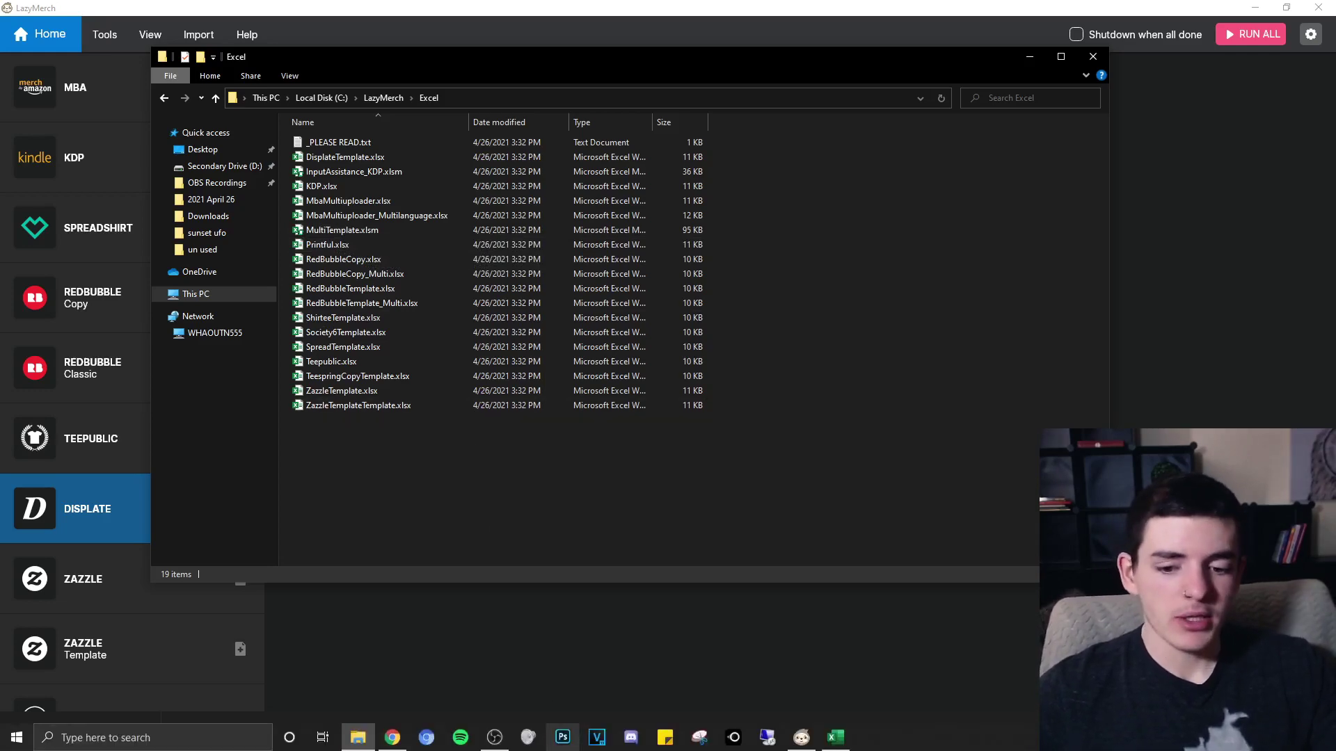
left_click(835, 737)
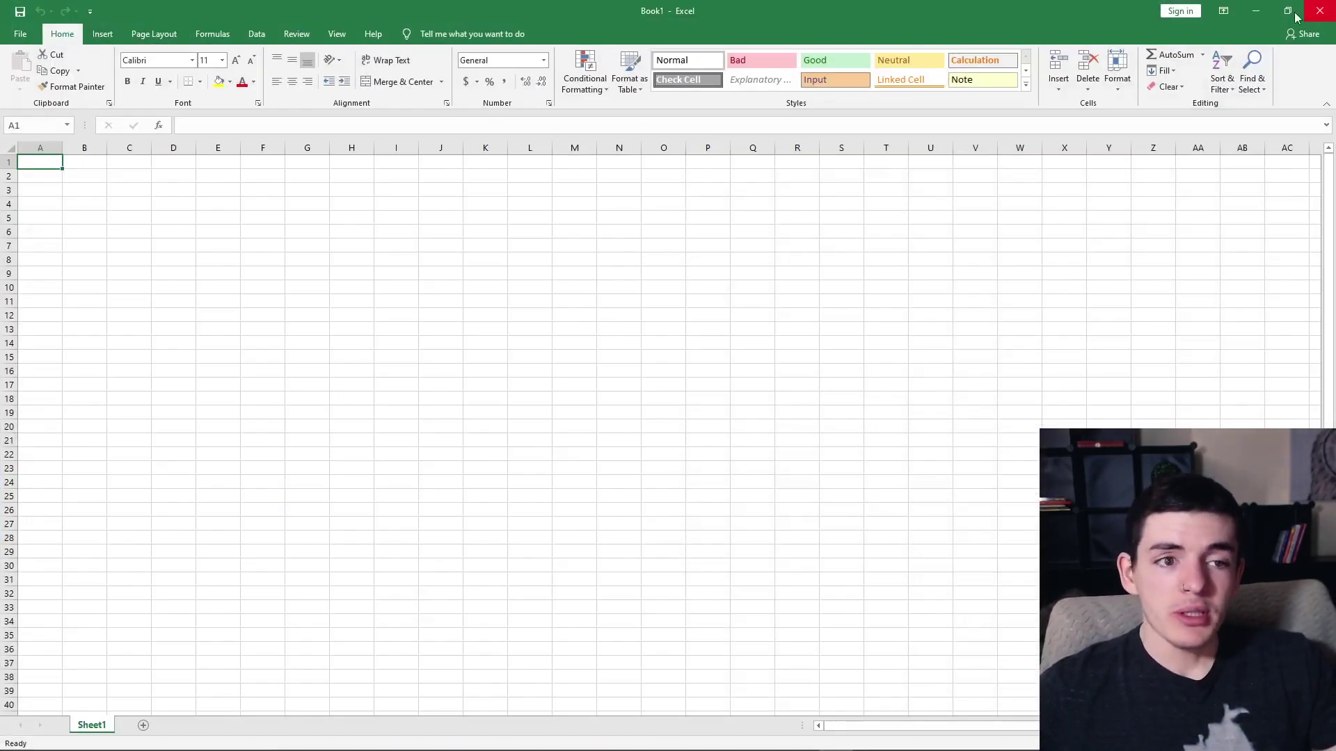
left_click(1256, 10)
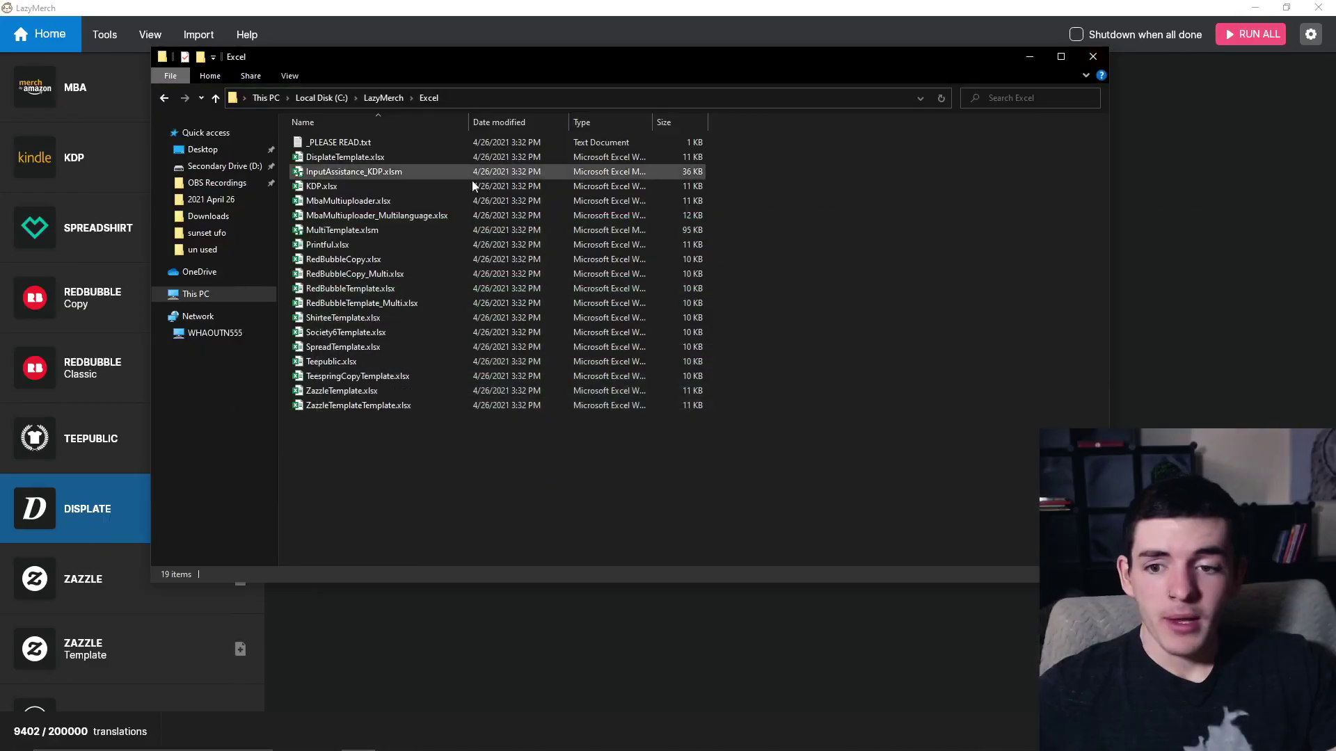
Open the Teepublic.xlsx template in Excel and look over its columns.
left_click(361, 362)
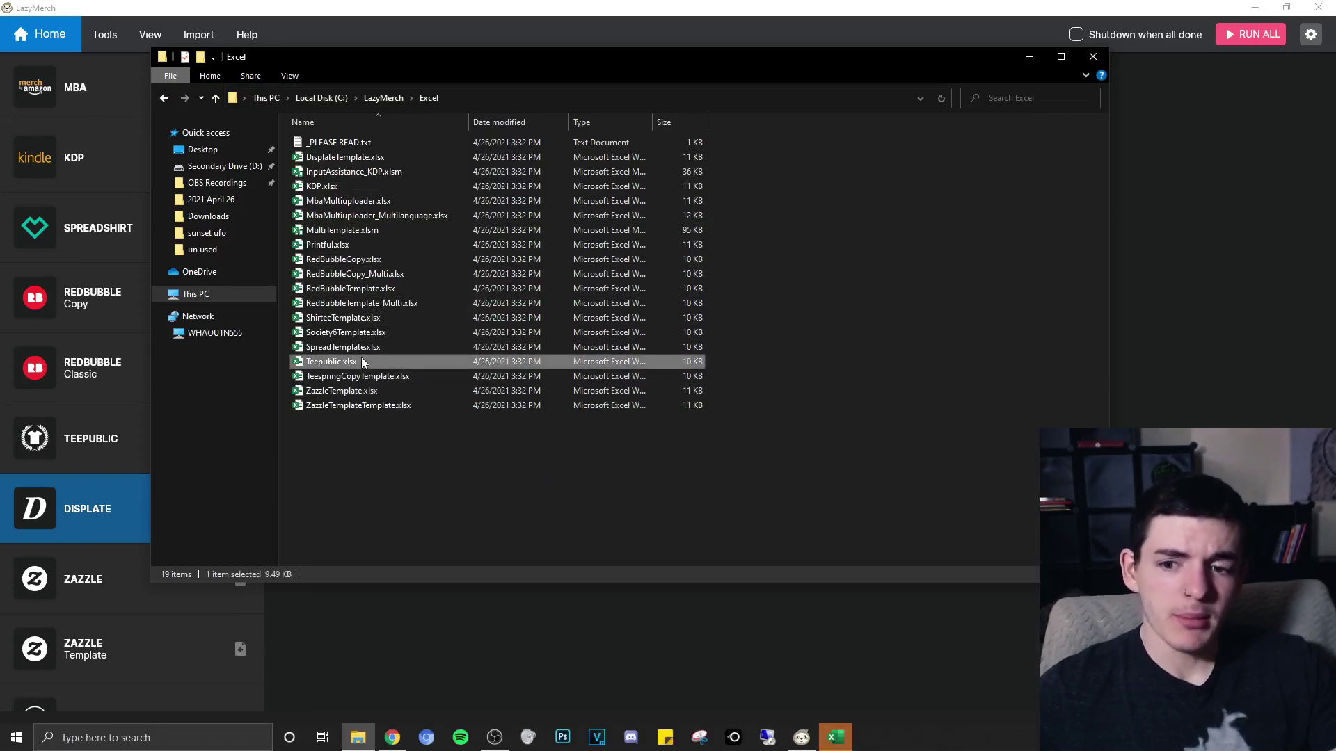
double_click(362, 361)
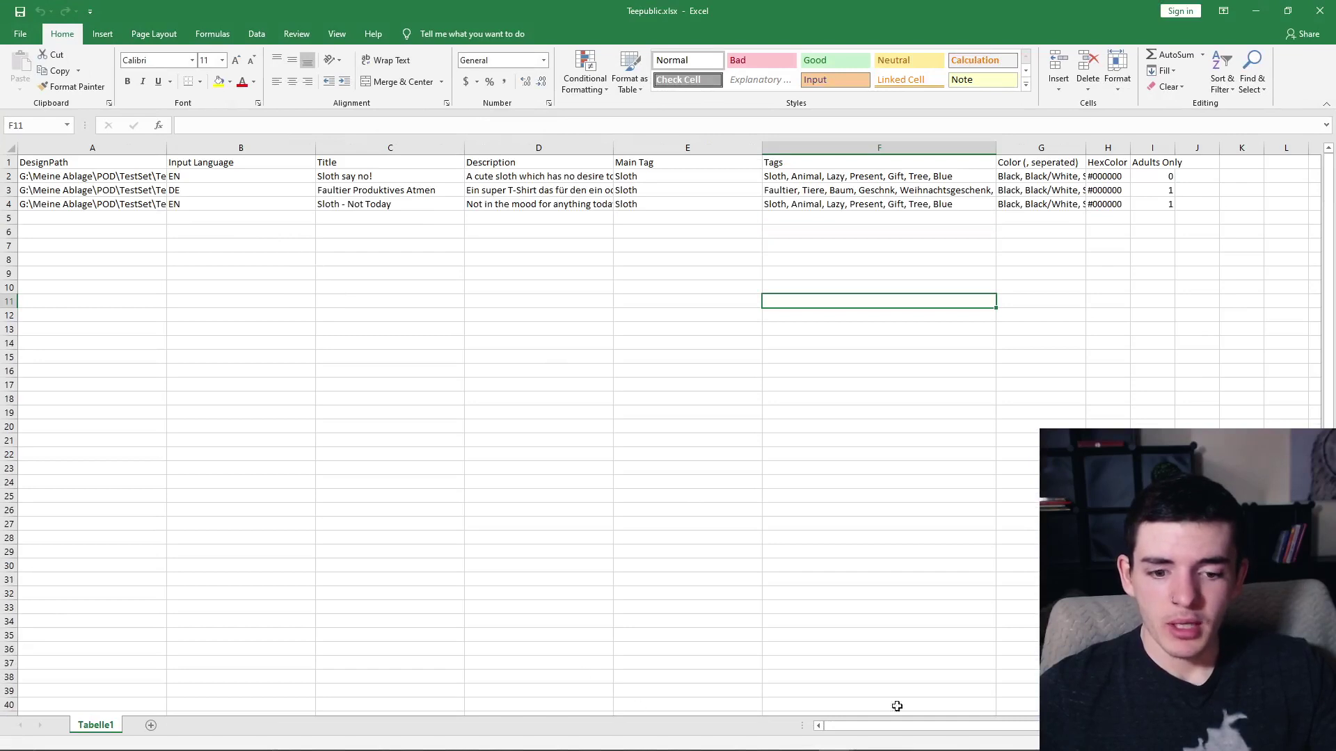
scroll(1002, 710, "right", 1)
scroll(1002, 710, "left", 1)
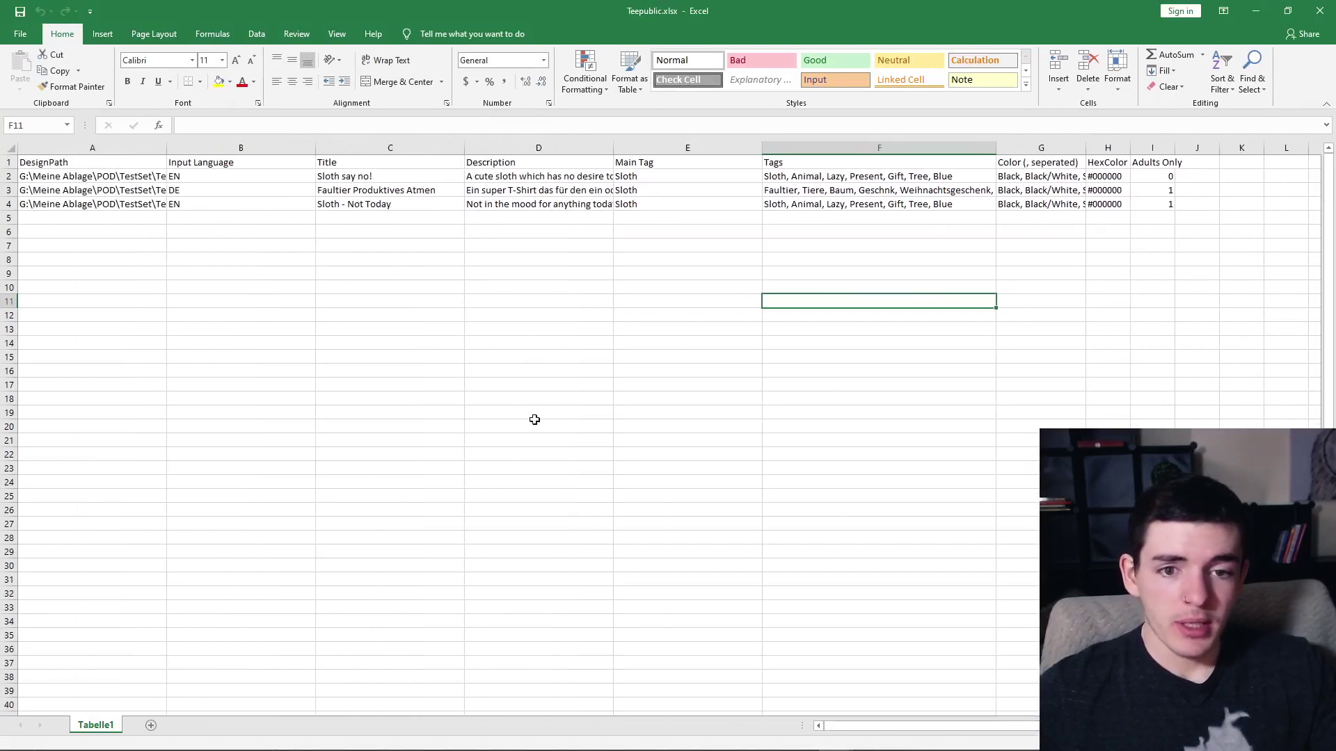
Copy the entire TeePublic template table, including headers, into a blank workbook starting at cell A1.
left_click(74, 166)
key("ctrl+a")
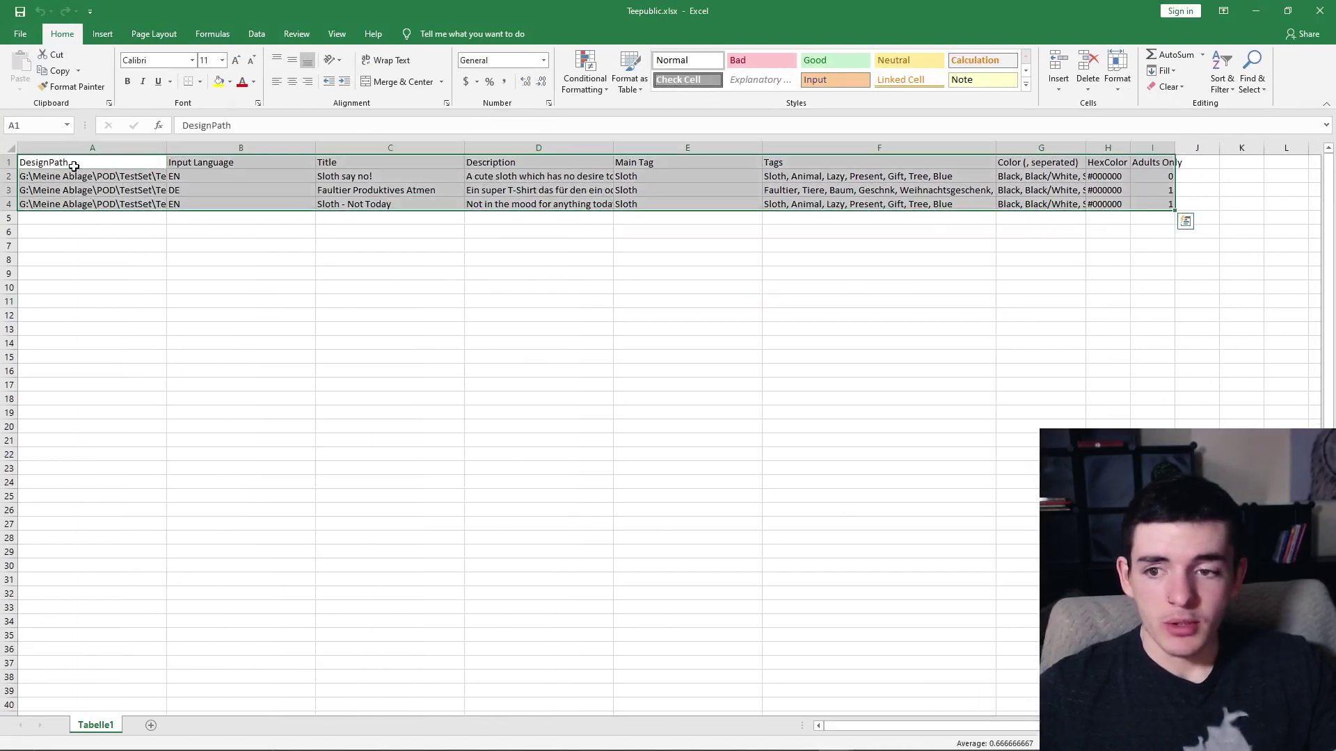
key("ctrl+c")
key("ctrl+n")
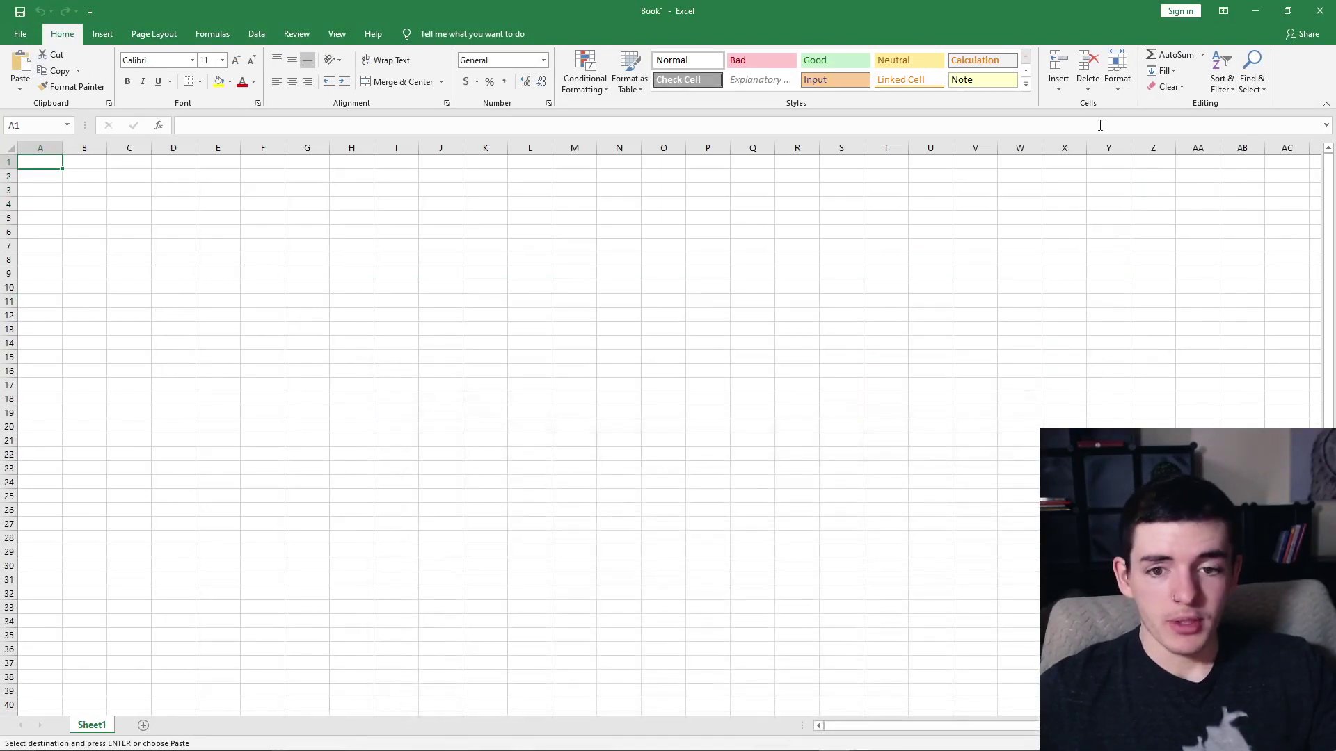
key("ctrl+v")
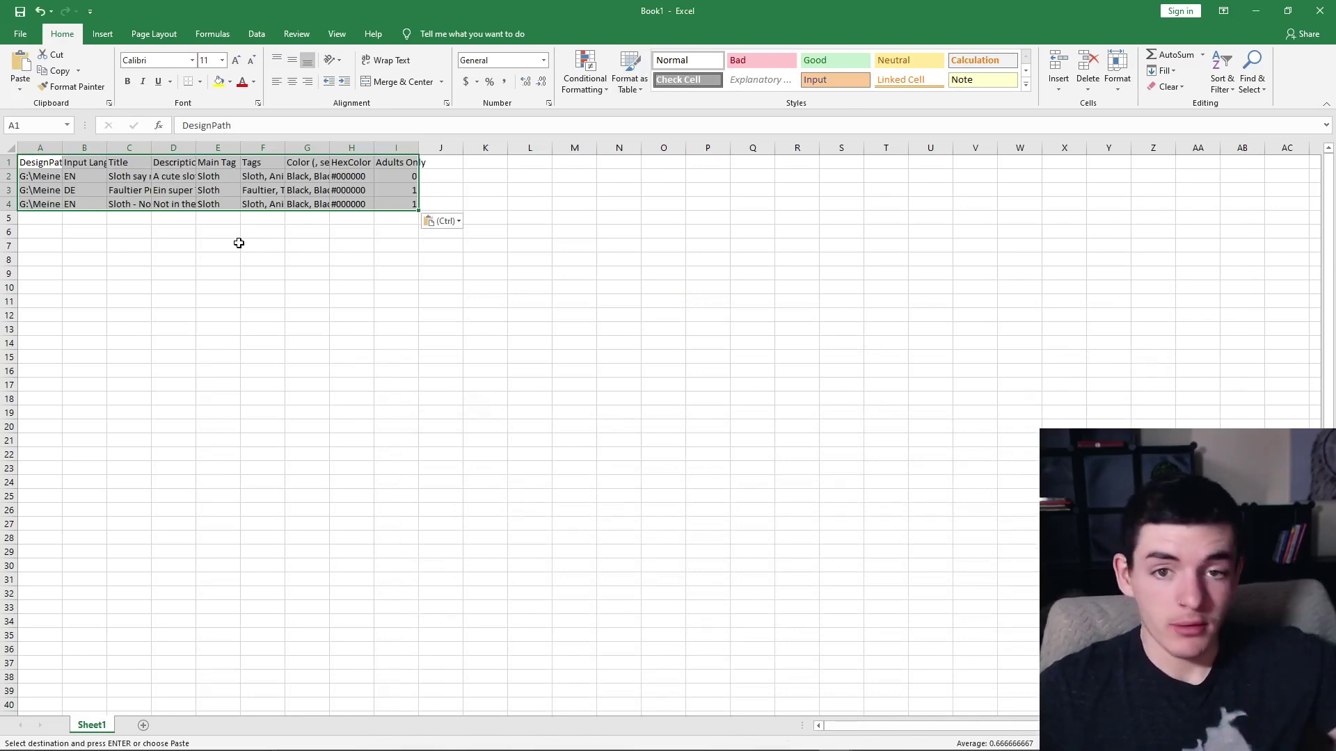
right_click(297, 330)
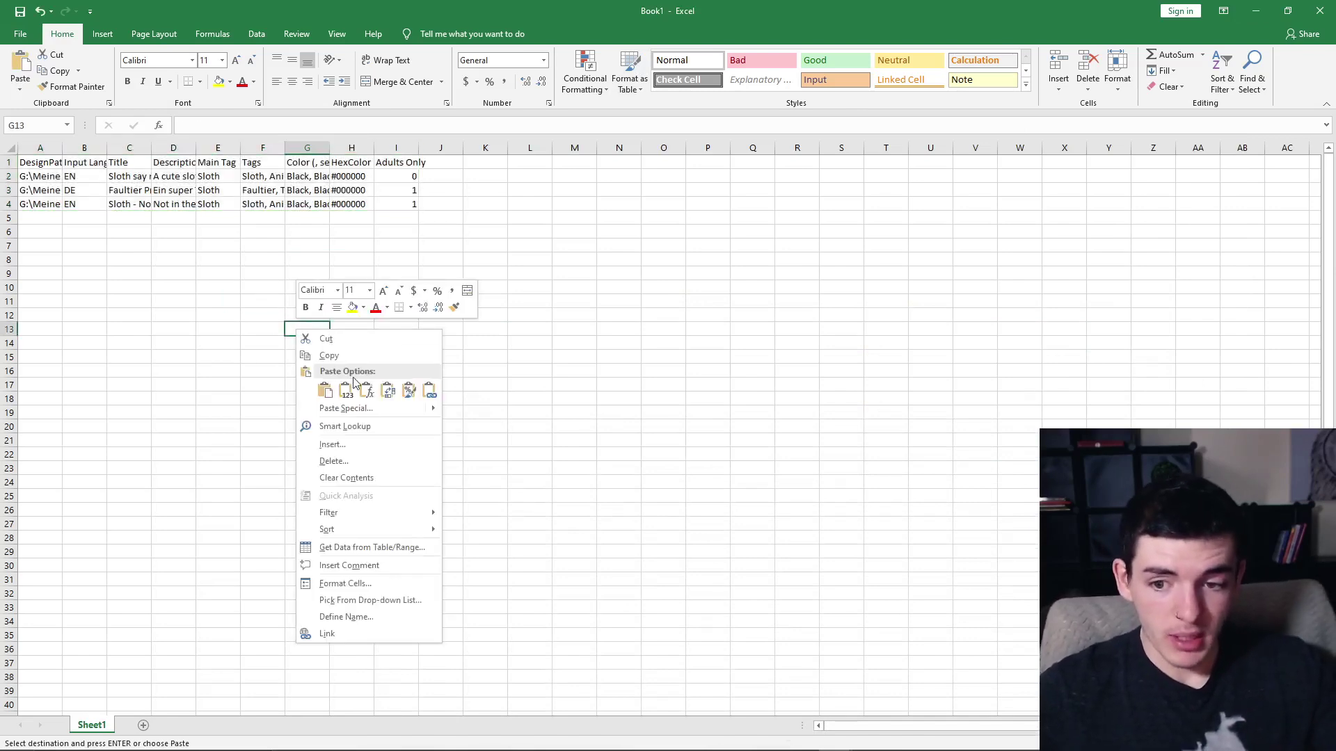
key("Escape")
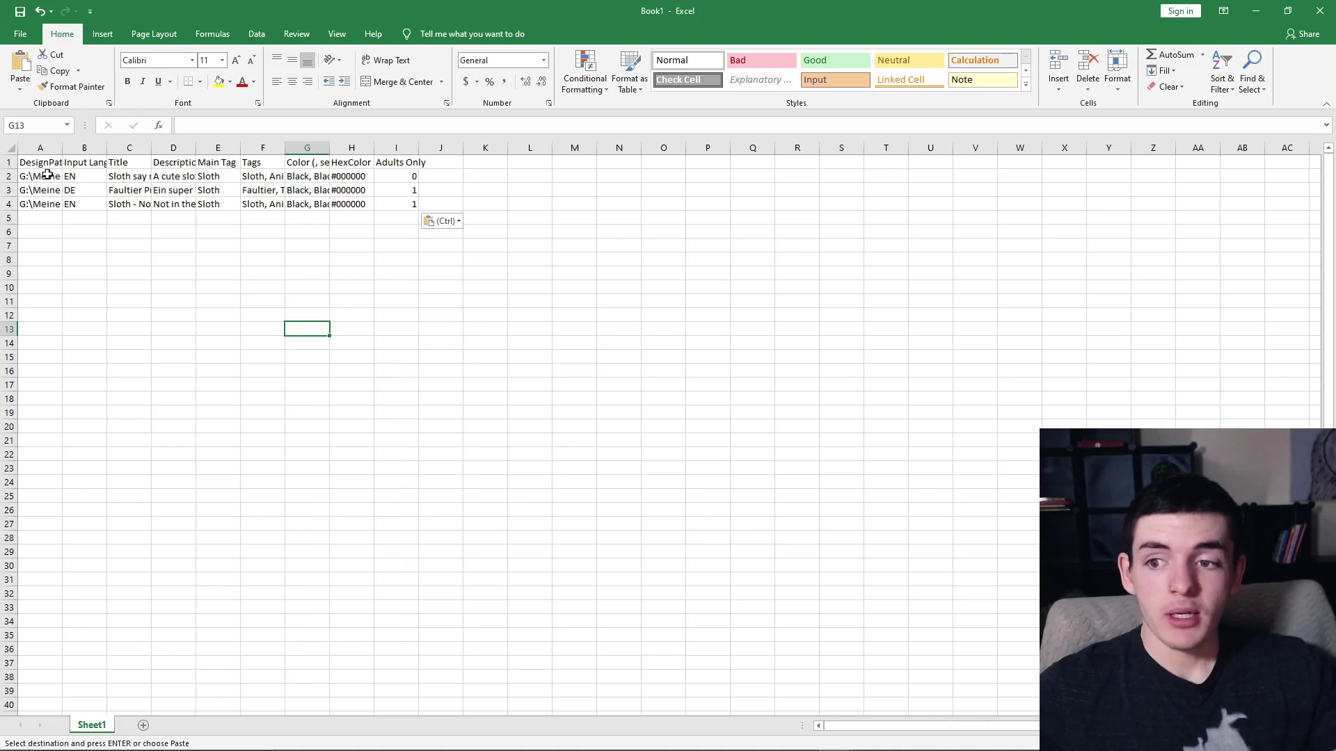
Rename the new workbook's sheet as TeePublic.
double_click(90, 726)
type("TeePU")
type("blic")
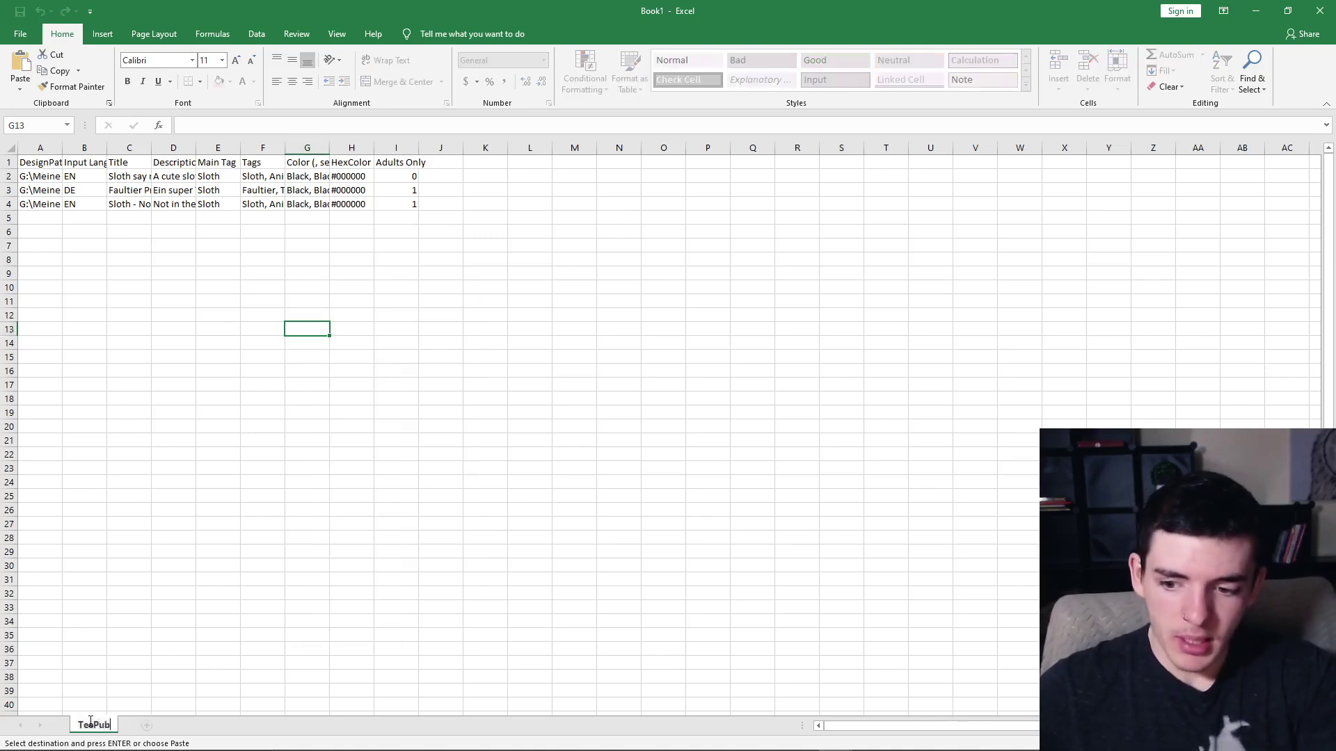
key("Return")
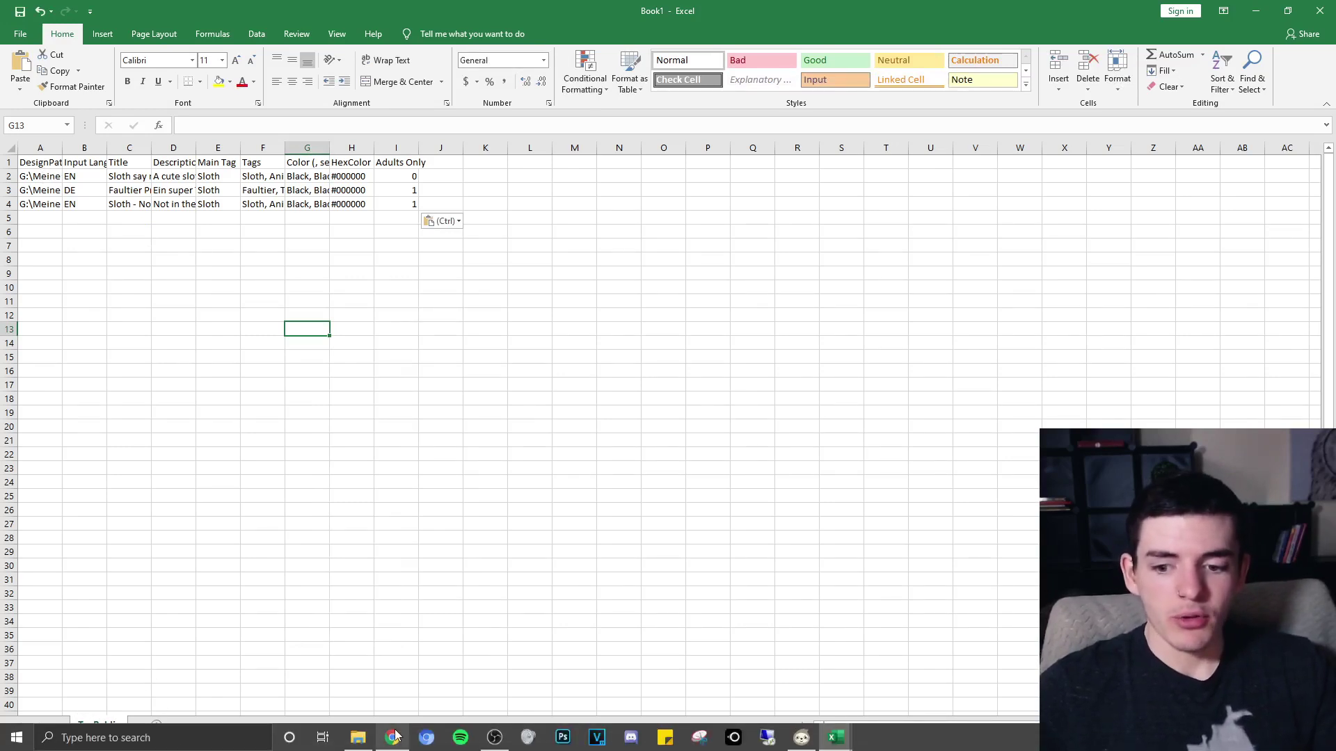
Return to the LazyMerch Excel folder in File Explorer and open the KDP.xlsx template.
mouse_move(395, 735)
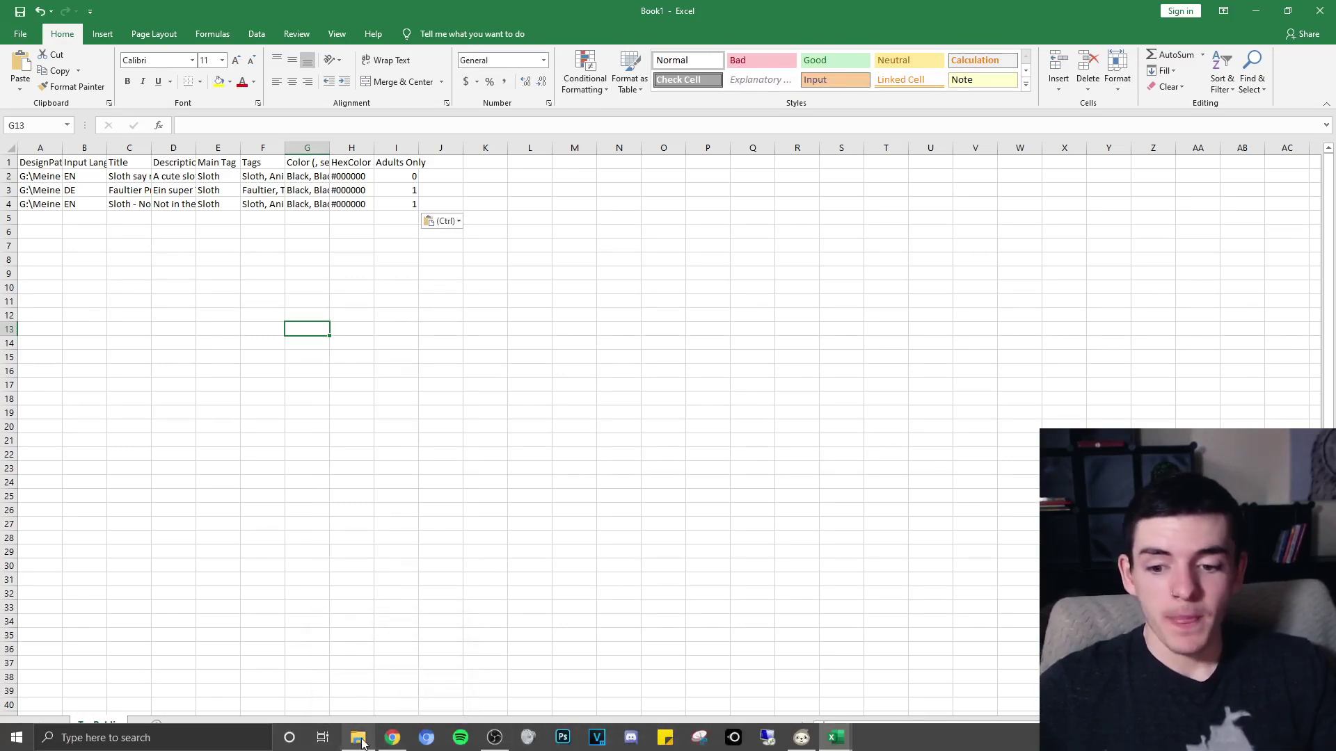
left_click(376, 679)
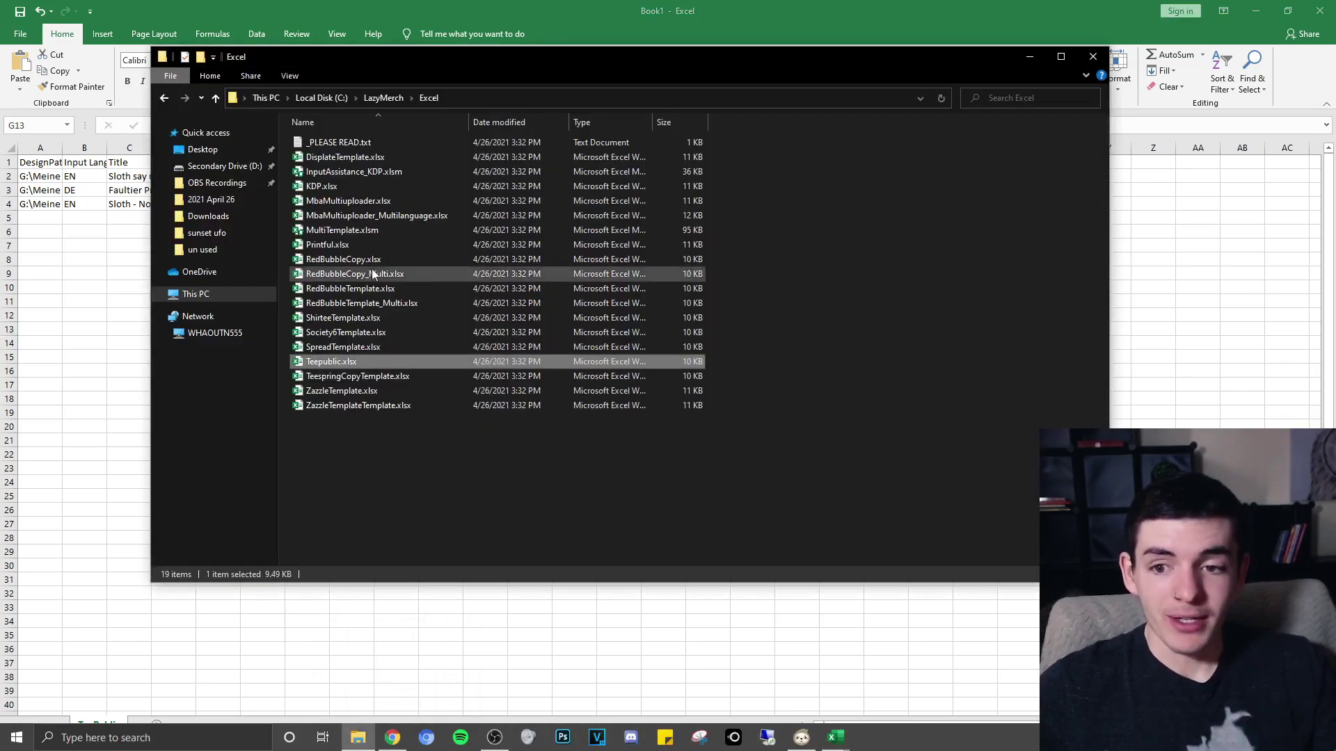
double_click(332, 182)
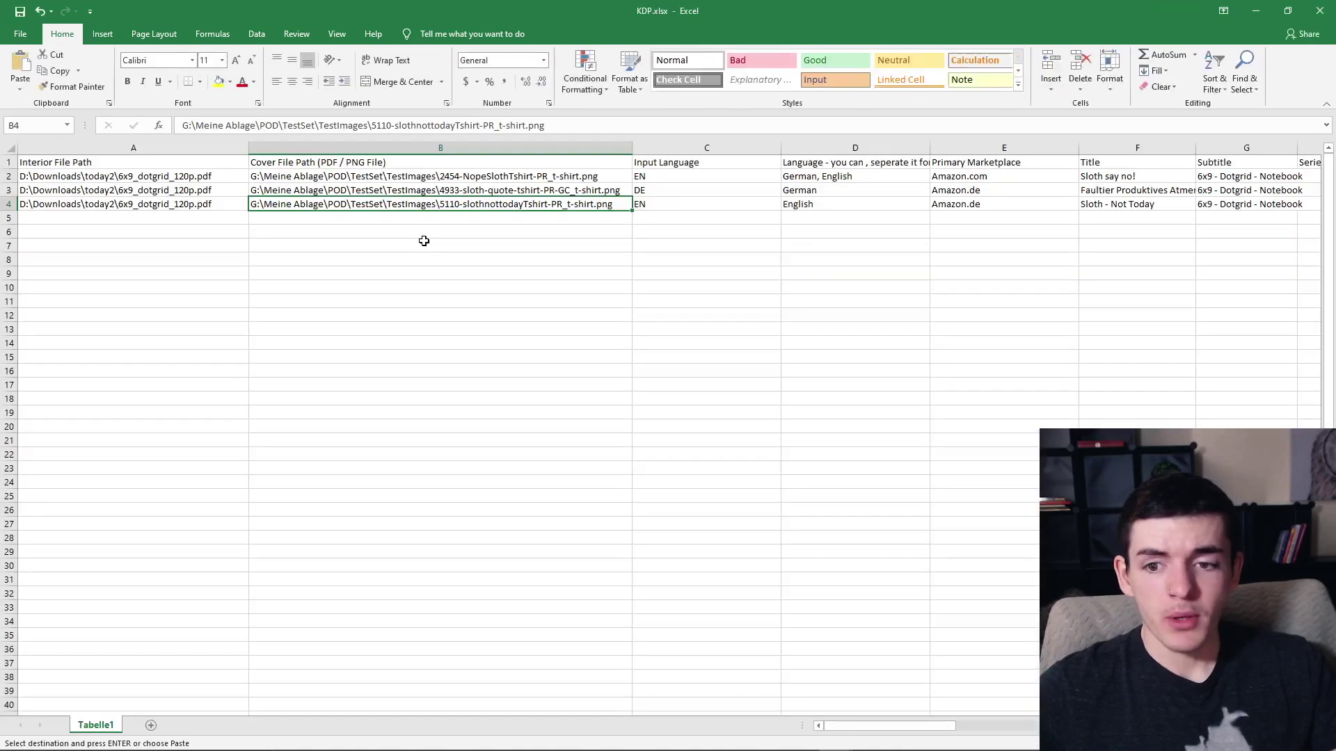
Copy rows 1 to 4 of the KDP template in full, covering the headers and all sample entries.
left_click(108, 163)
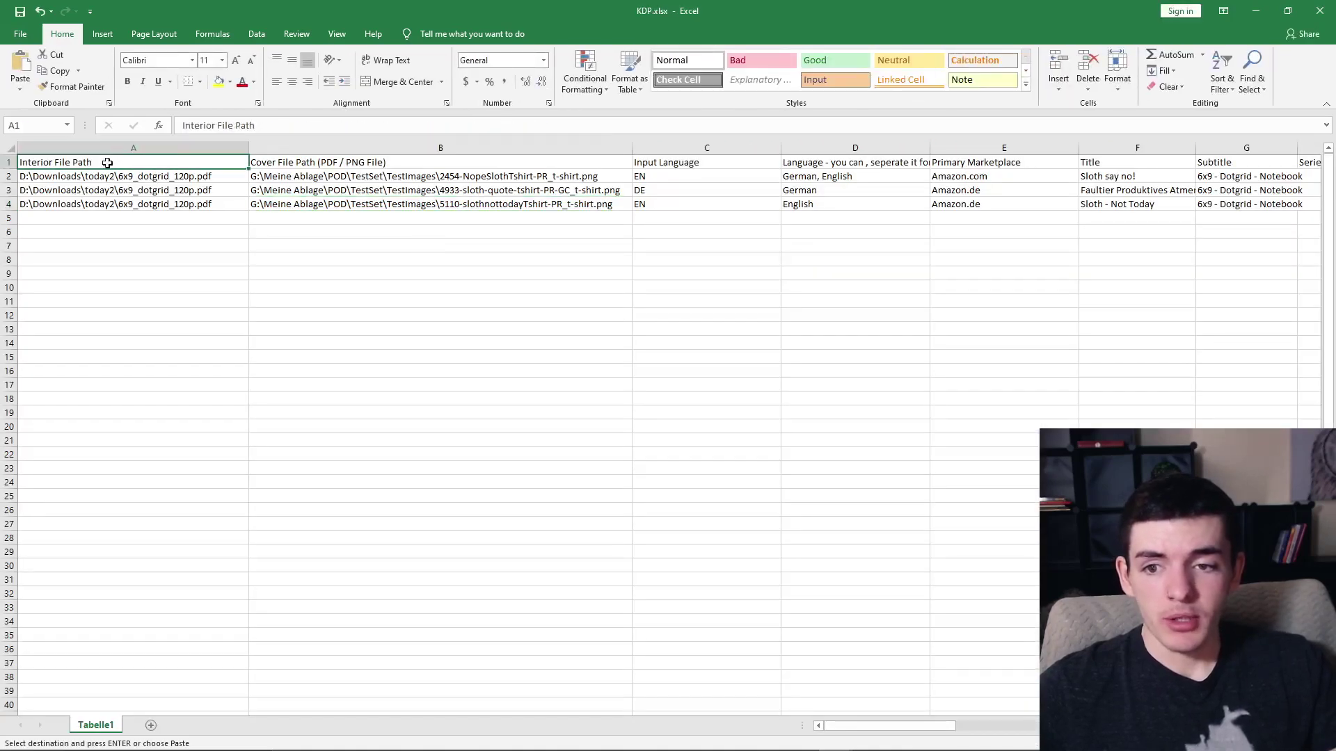
key("ctrl+shift+End")
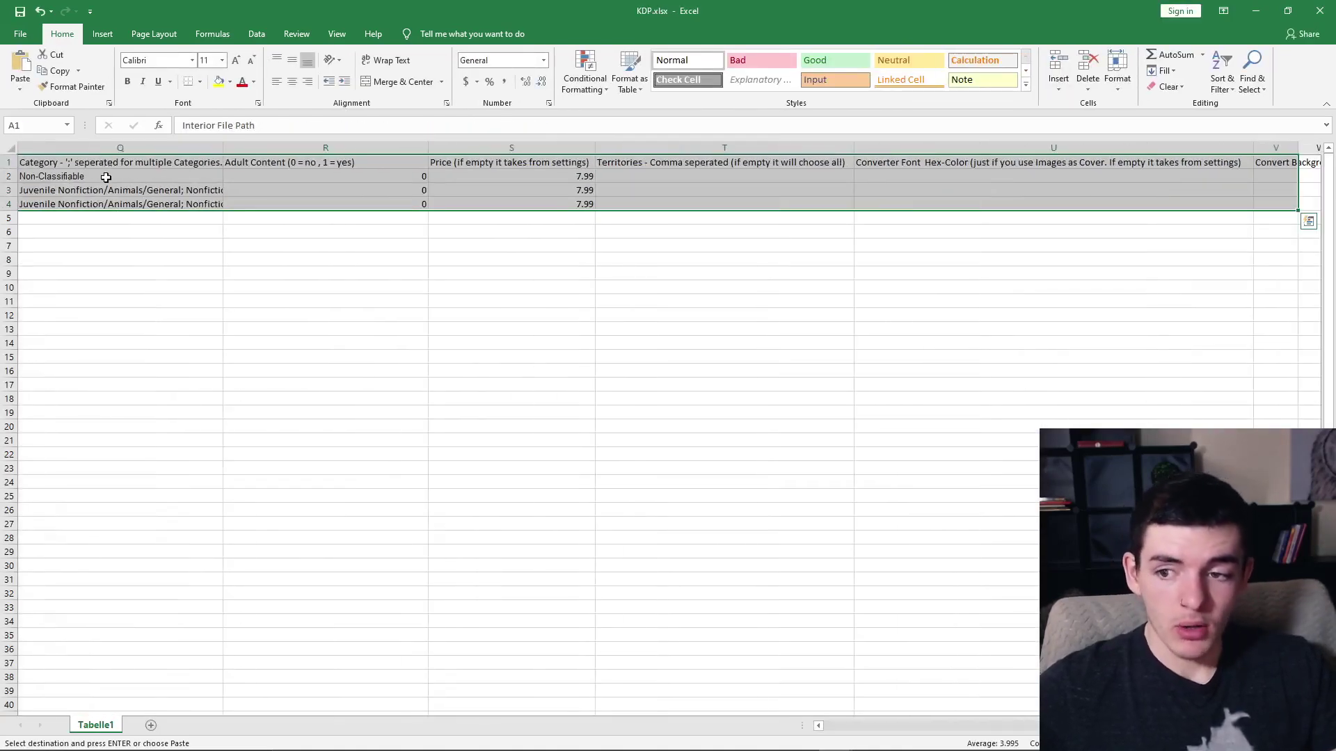
left_click(3, 204)
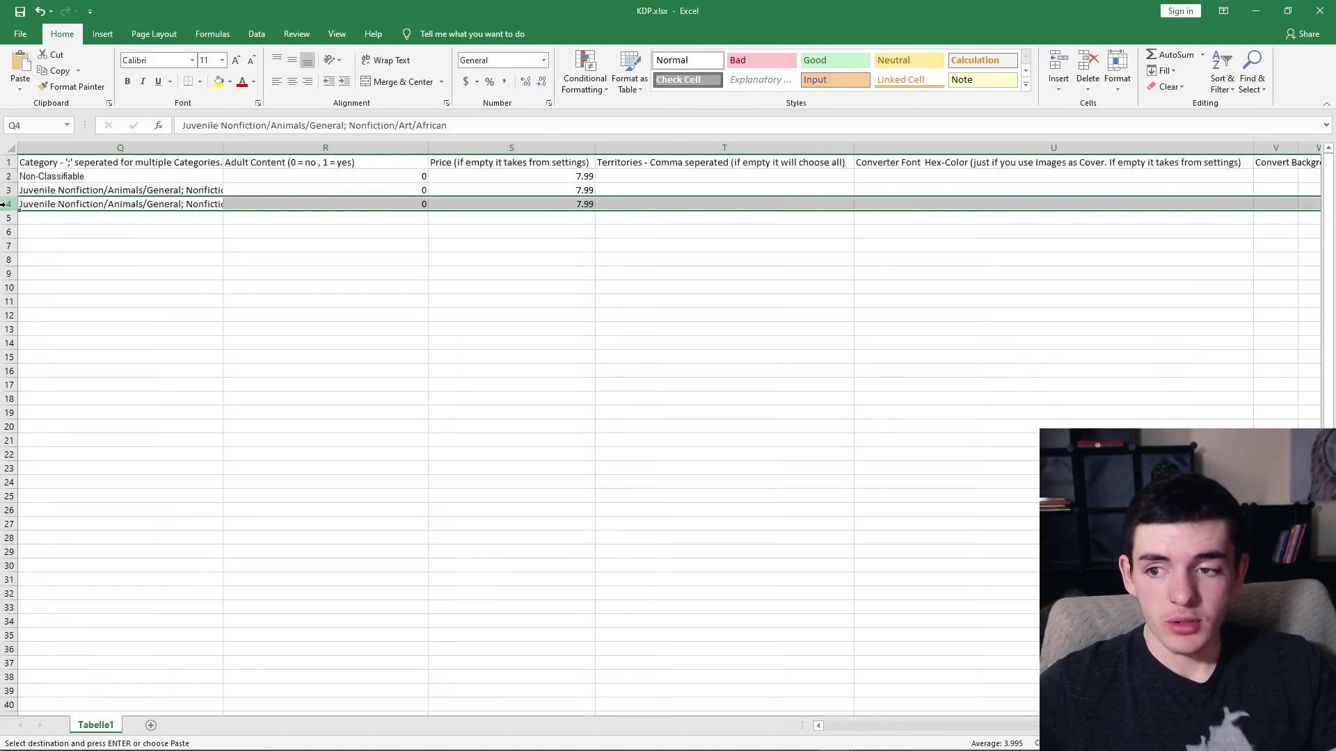
left_click_drag(10, 163, 12, 203)
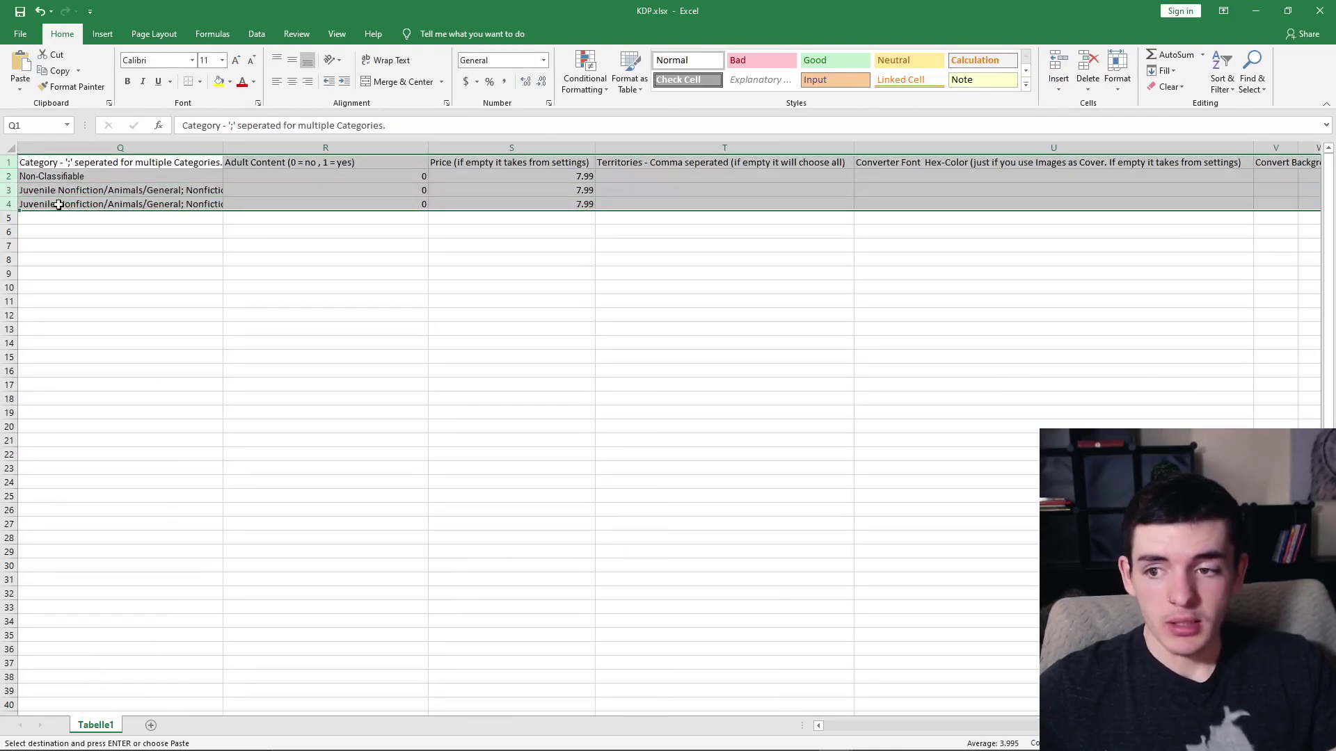
left_click_drag(1085, 727, 835, 736)
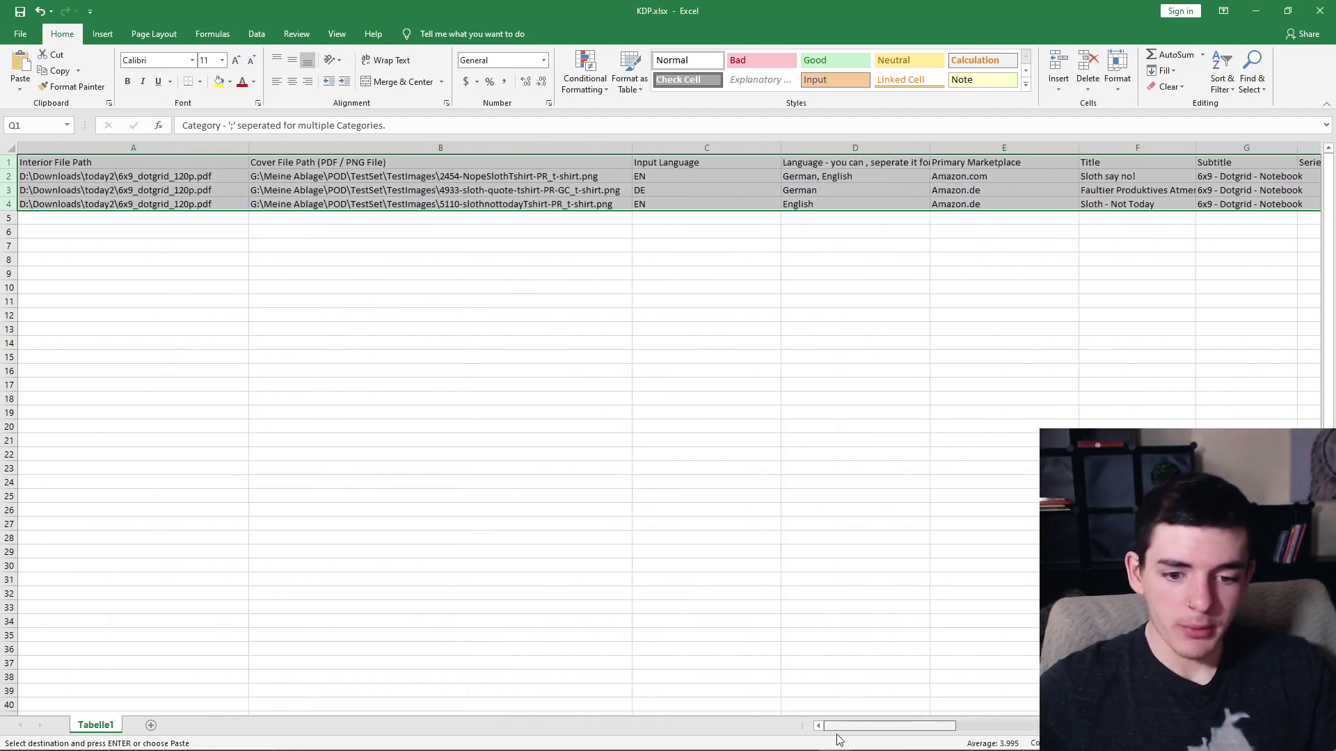
right_click(504, 183)
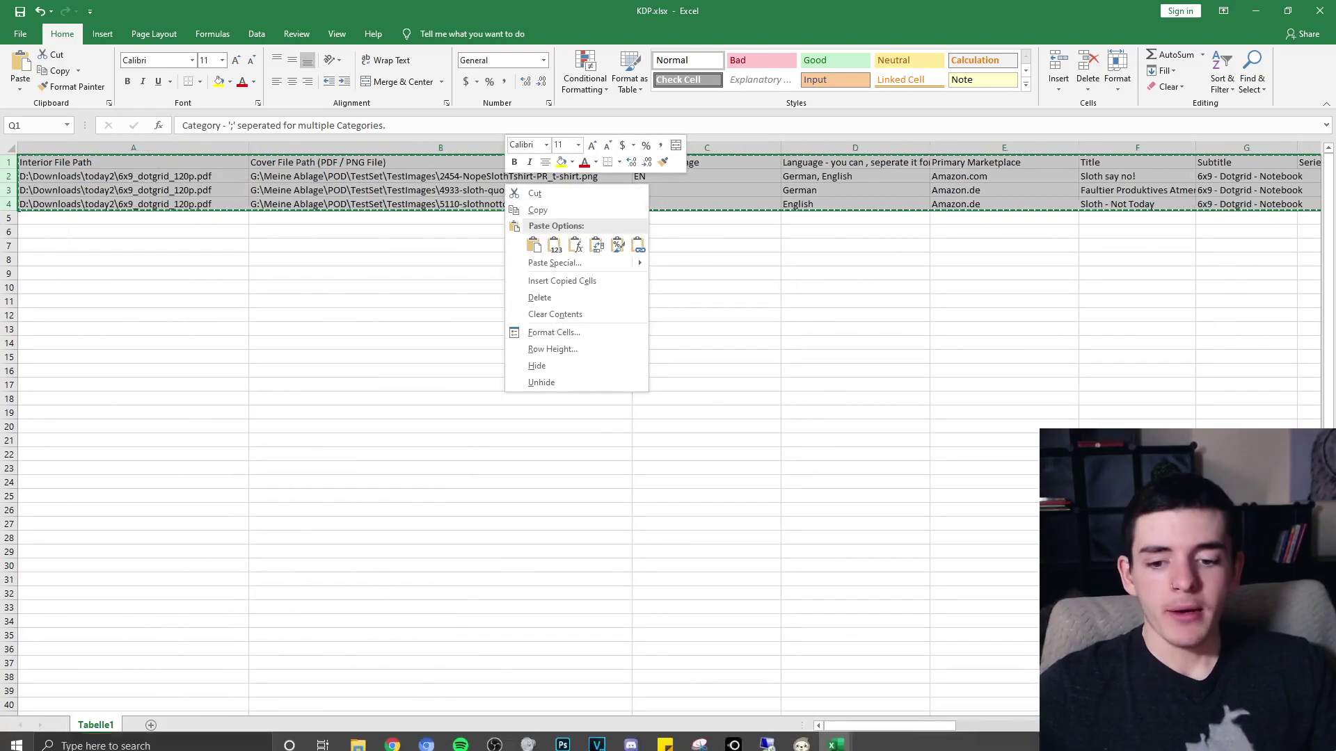
Switch to the Book1 workbook, add a new sheet and paste the copied KDP rows starting at cell A1.
left_click(836, 738)
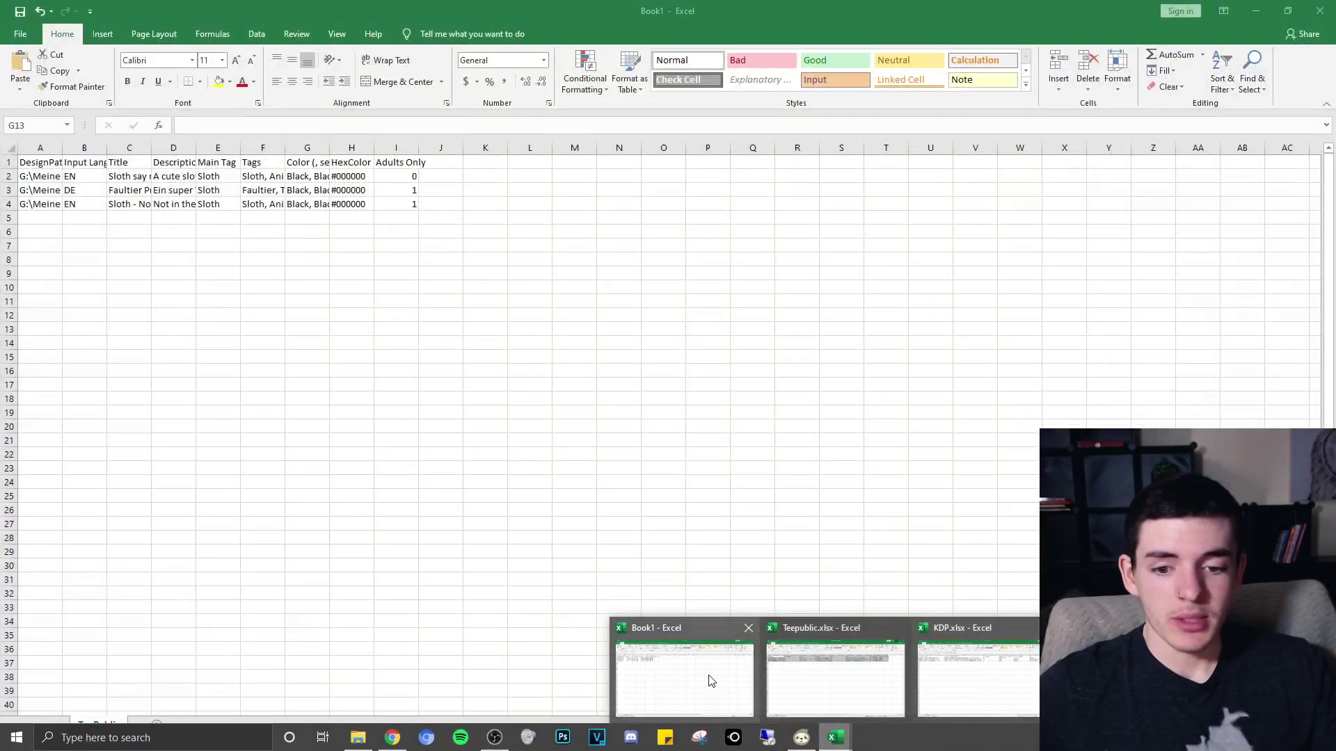
left_click(708, 679)
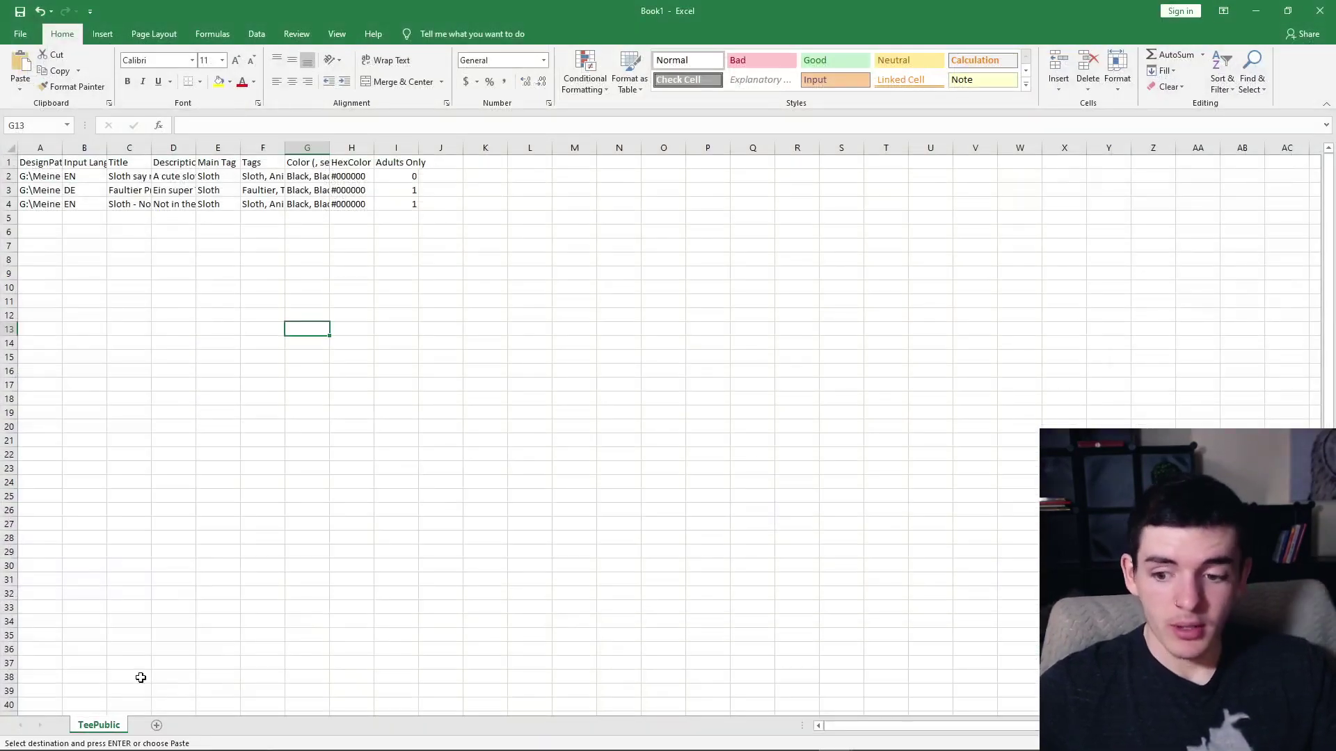
left_click(156, 725)
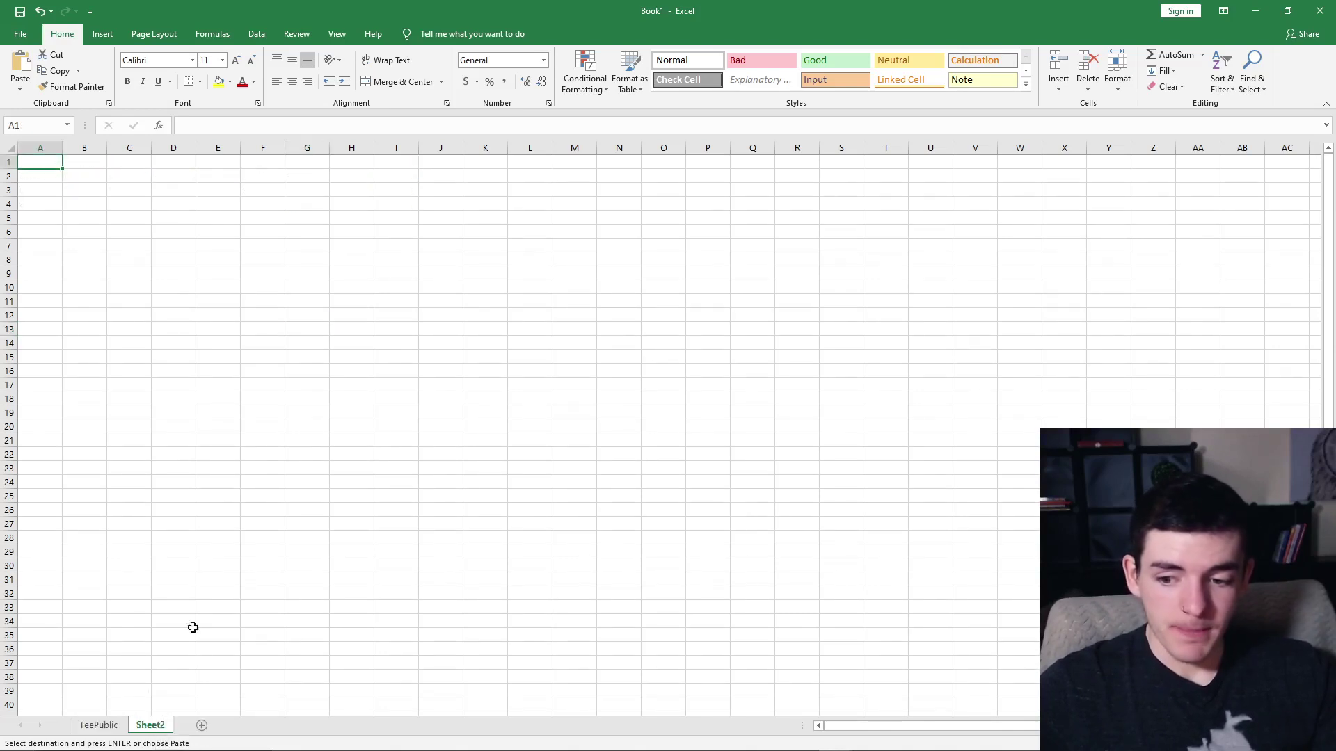
key("ctrl+v")
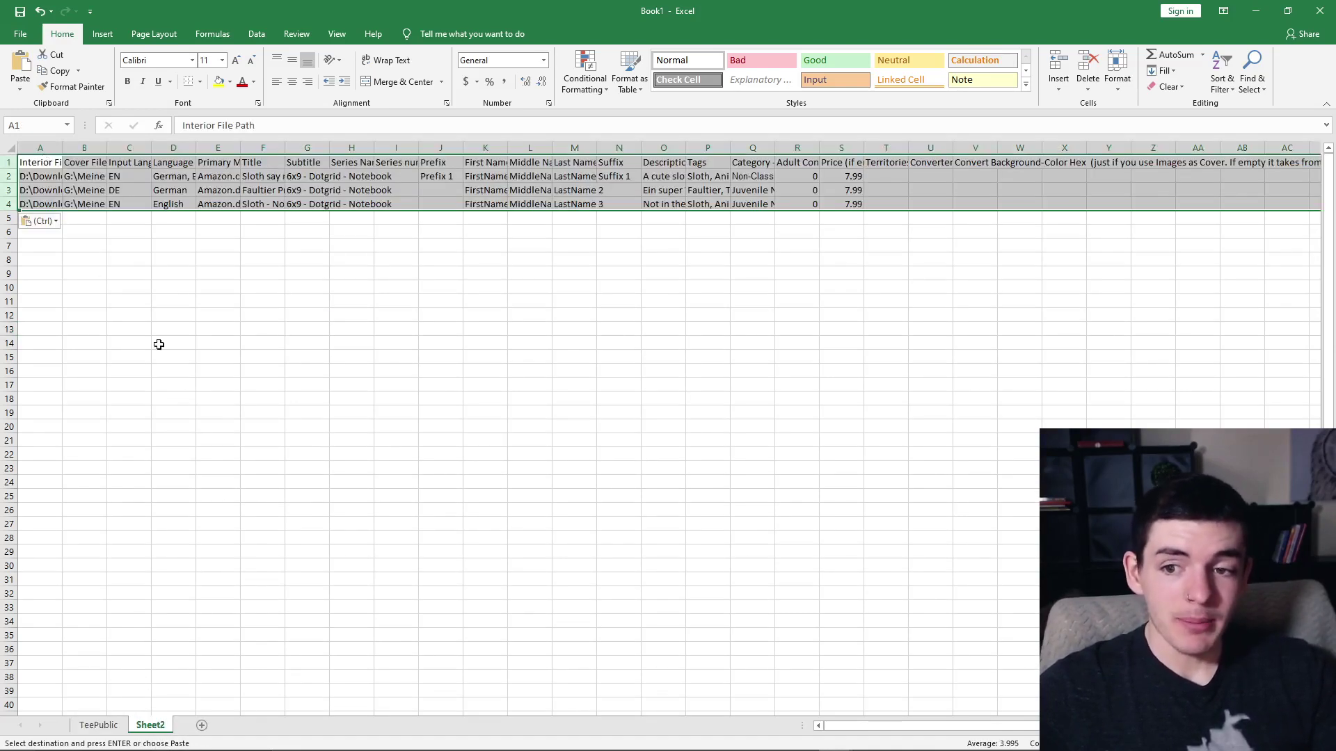
Rename the second sheet as KDP and flip between the TeePublic and KDP sheets to compare them.
left_click(217, 551)
double_click(161, 726)
type("KDP")
left_click(302, 465)
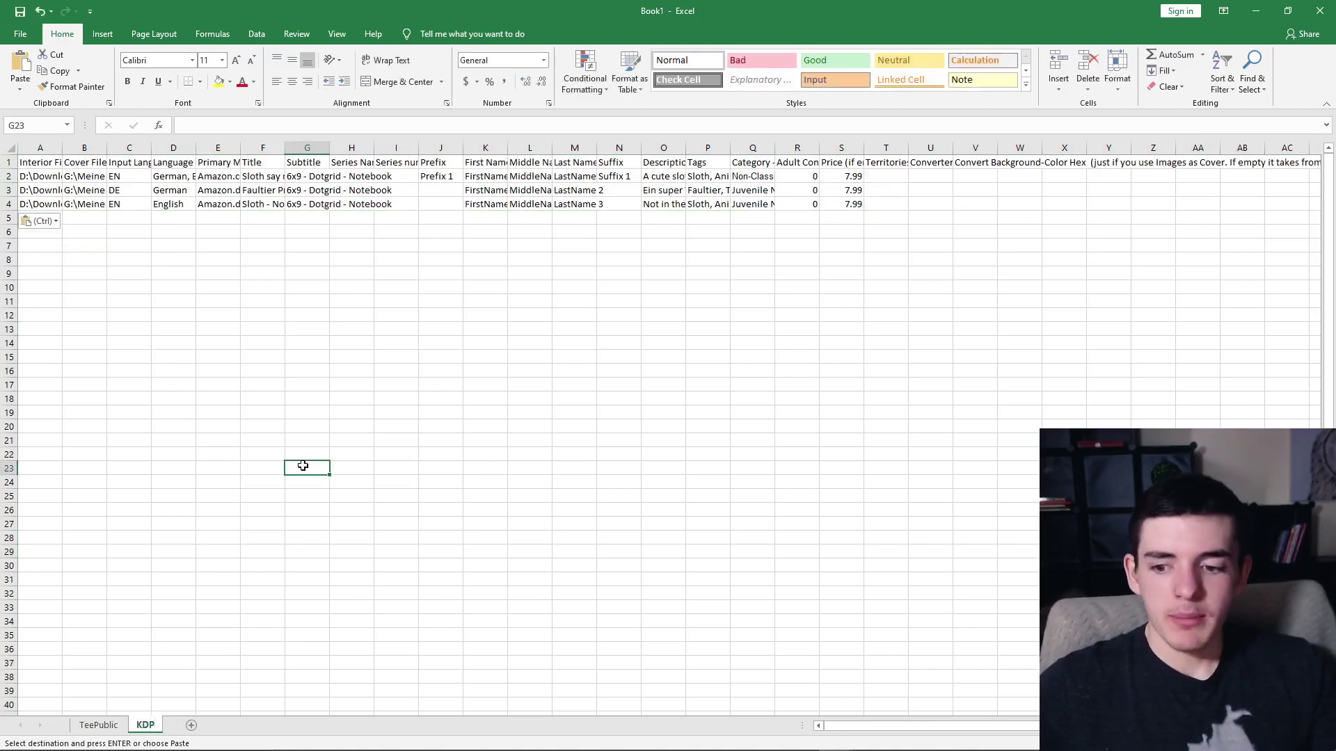
left_click(98, 725)
left_click(146, 725)
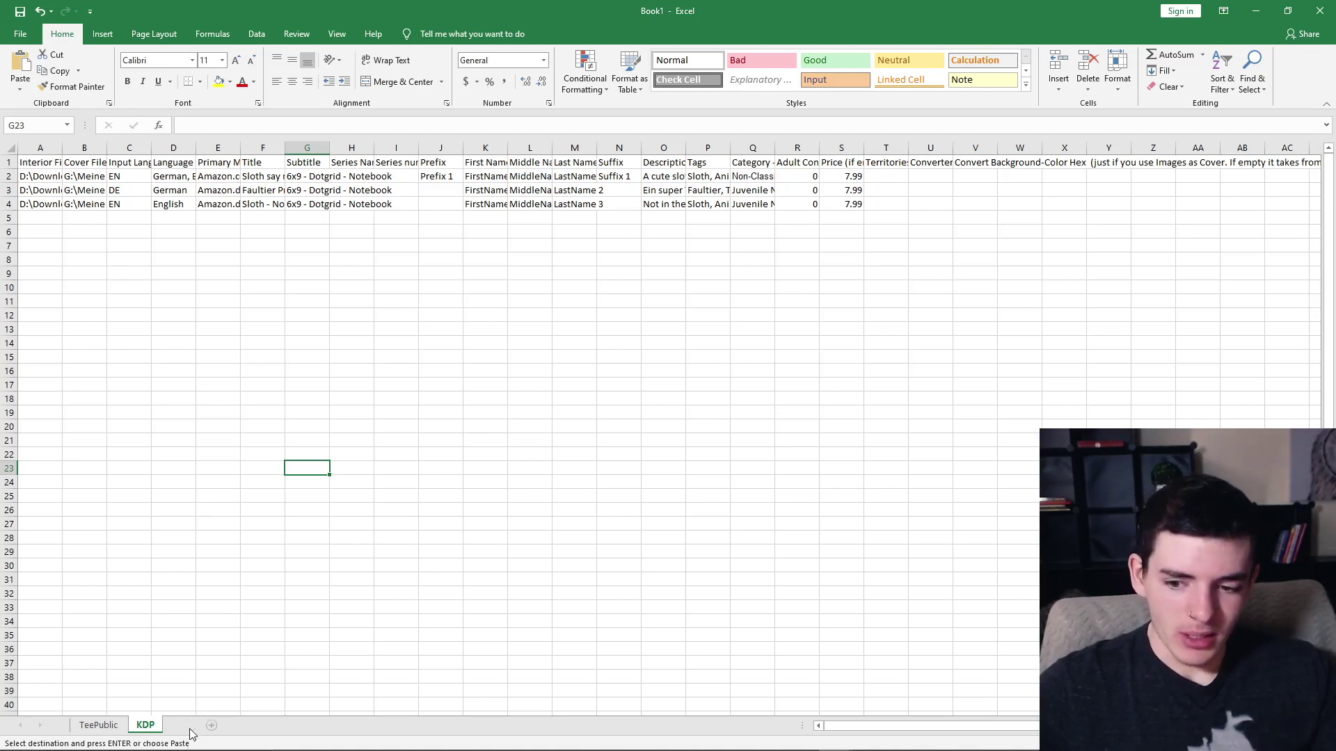
Add a third blank sheet to Book1 and open RedBubbleCopy.xlsx from the LazyMerch Excel folder in File Explorer.
left_click(191, 727)
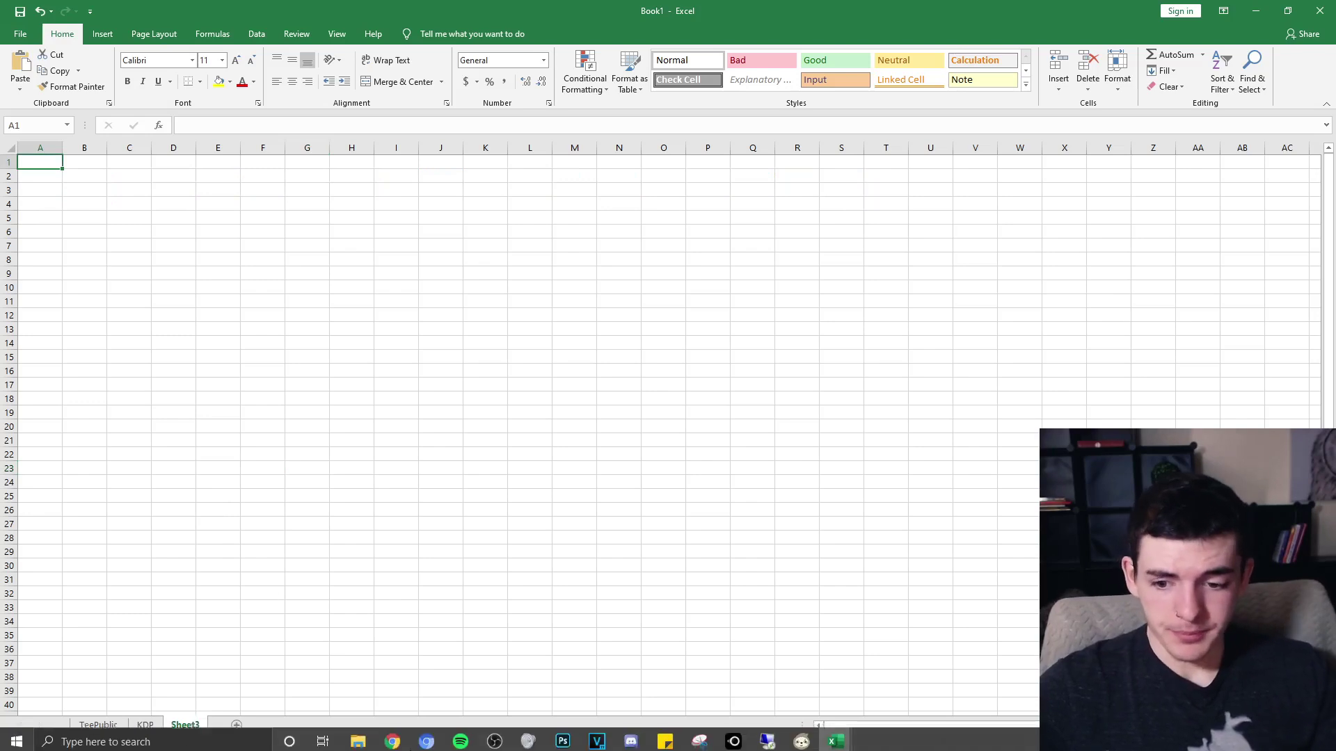
left_click(837, 745)
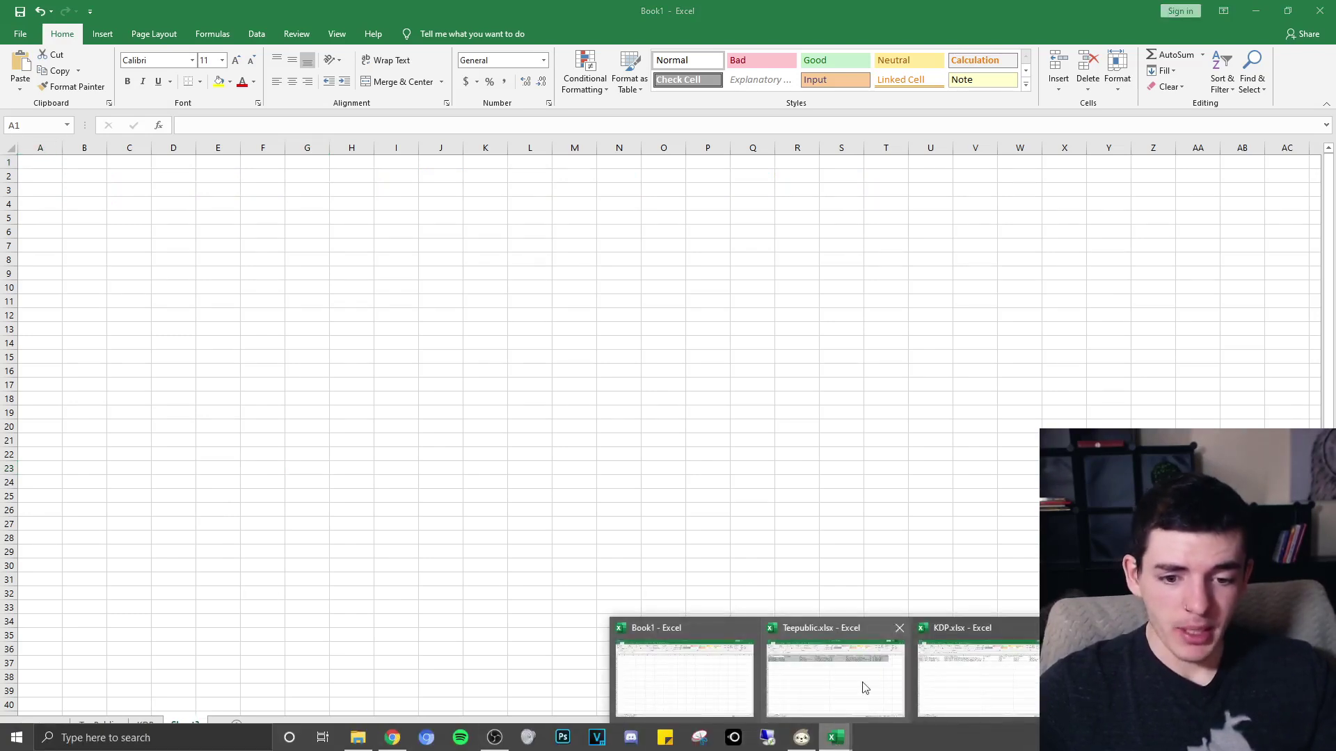
left_click(359, 739)
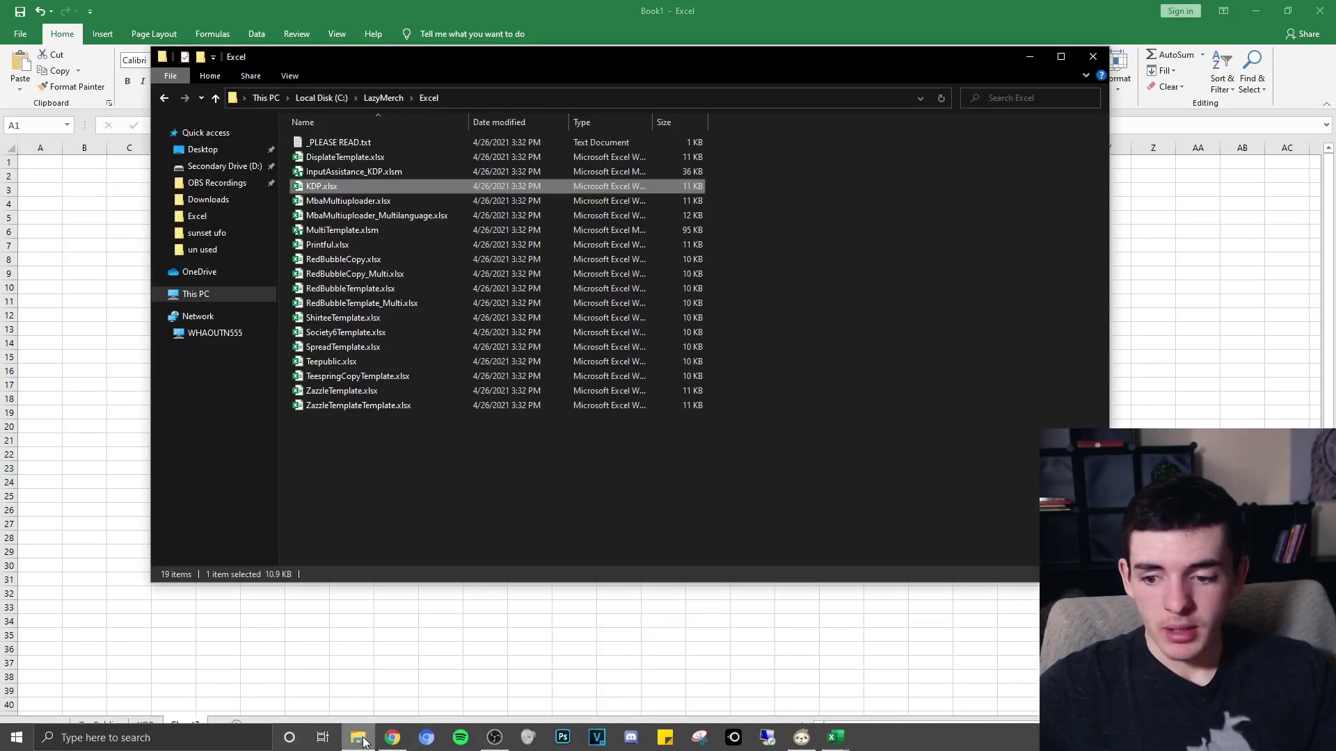
left_click(432, 261)
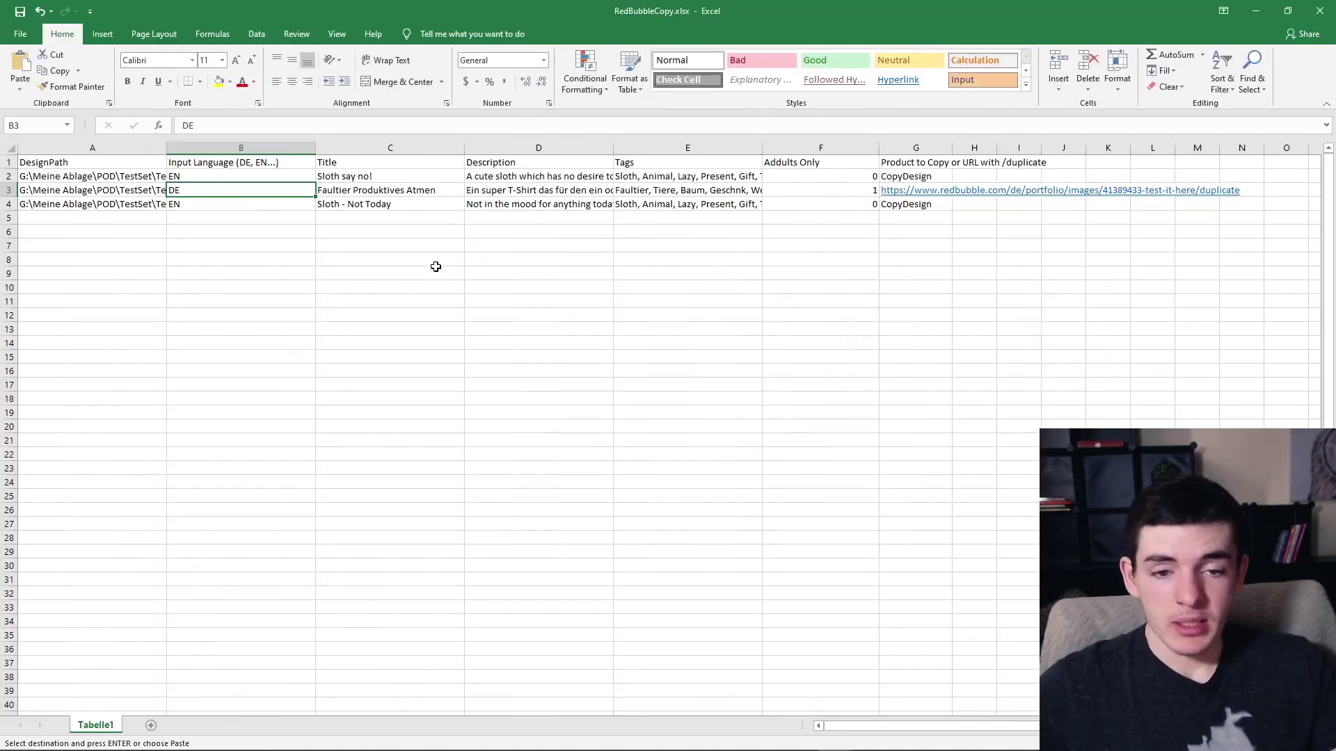
Copy the RedBubbleCopy table from DesignPath through the Product to Copy column, cells A1 to G4, including headers.
left_click(118, 175)
left_click_drag(927, 204, 160, 187)
left_click(902, 180)
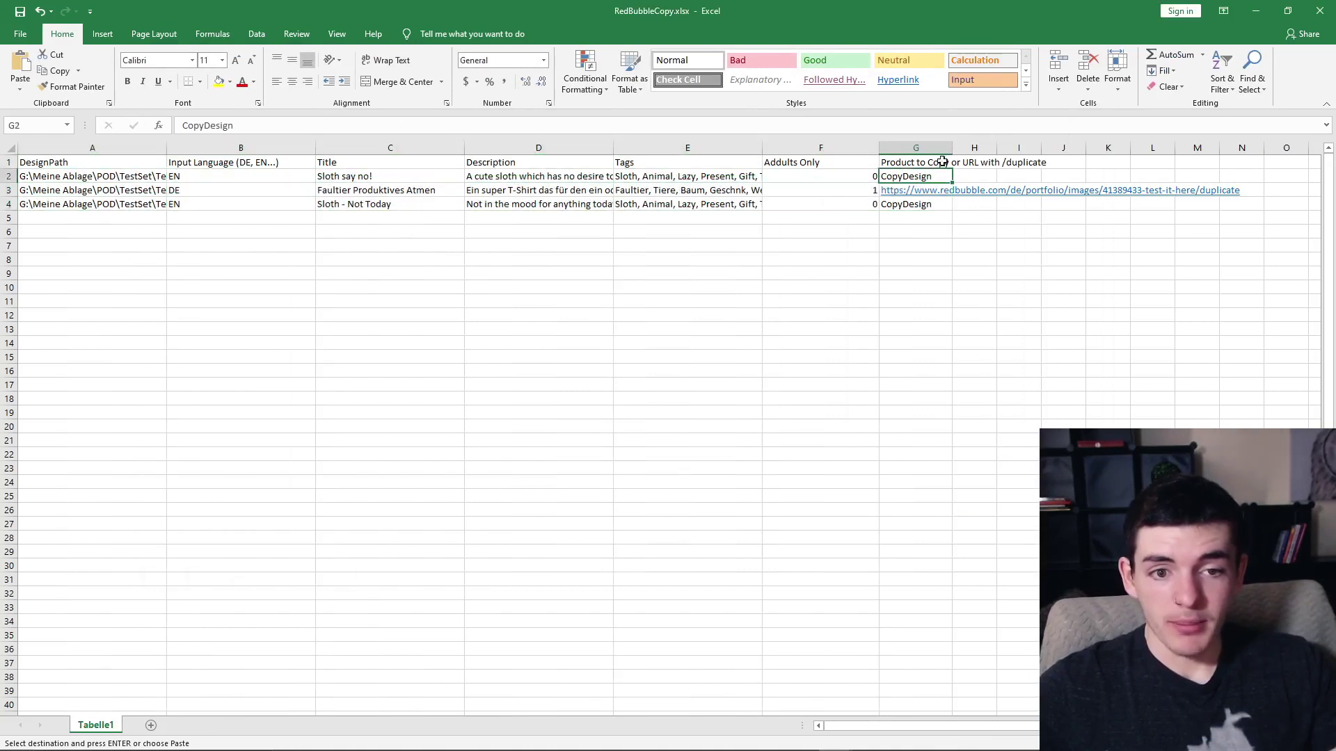
left_click_drag(925, 204, 99, 167)
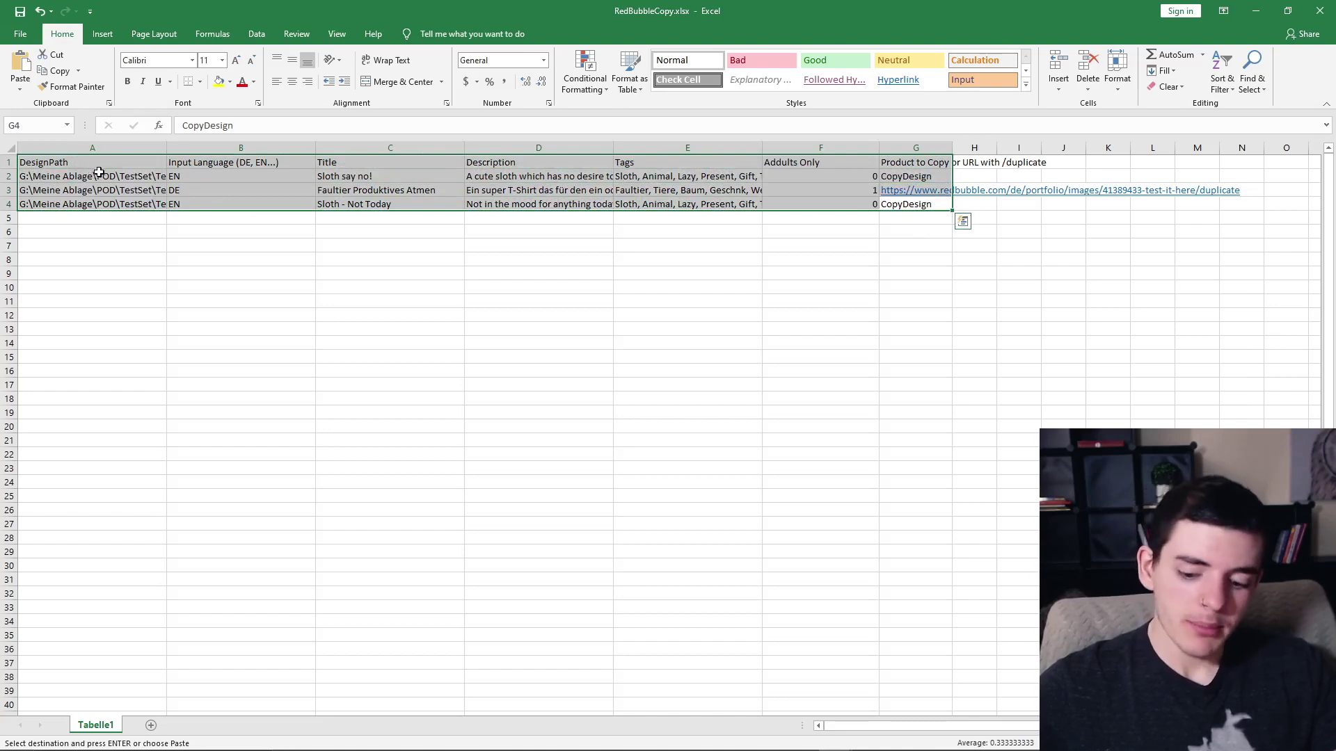
key("ctrl+c")
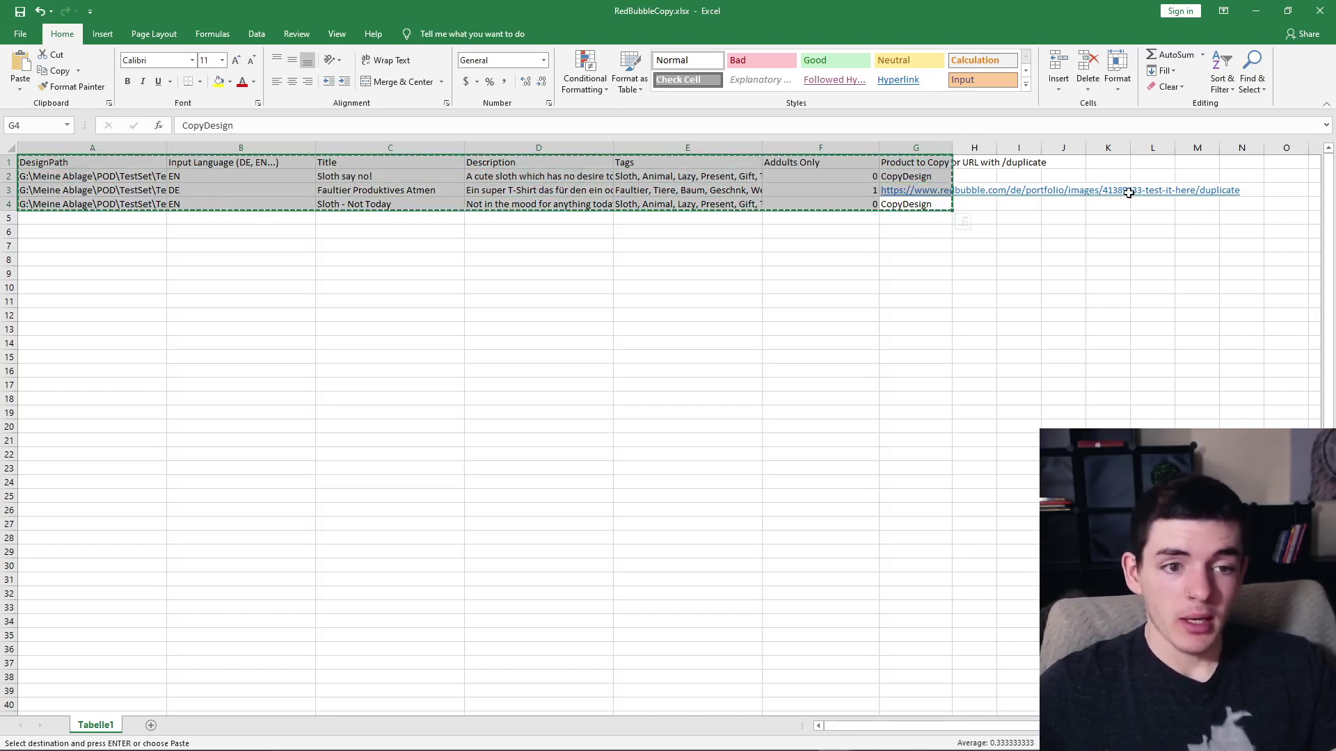
Return to the blank third sheet of Book1 and paste the RedBubble table starting at cell A1.
left_click(1246, 16)
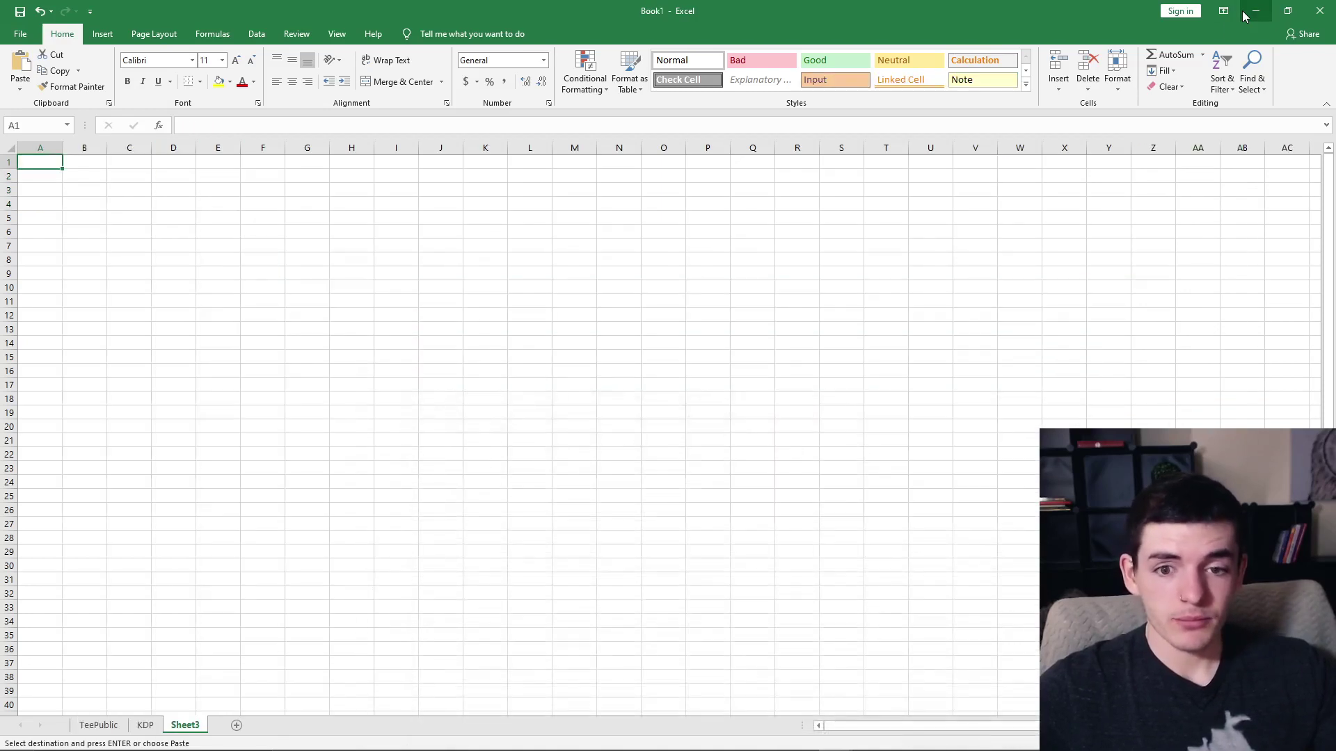
key("ctrl+v")
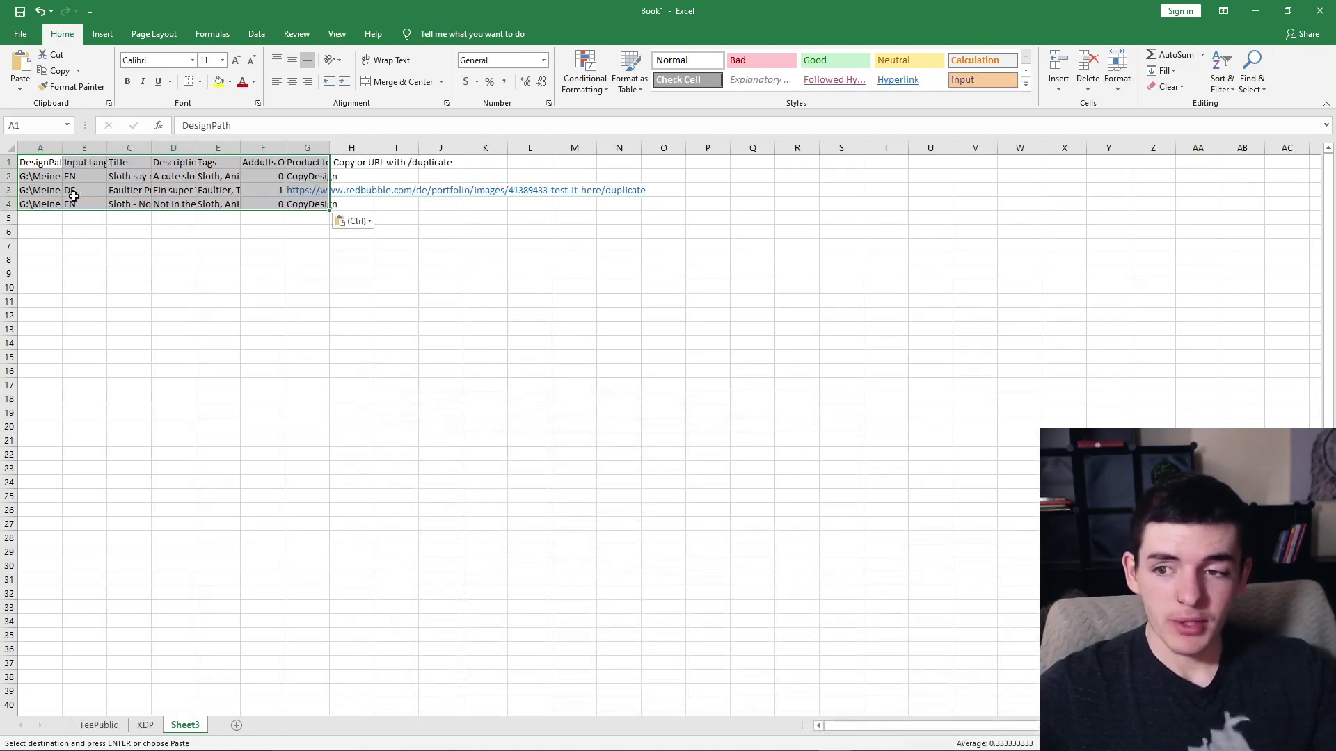
left_click(193, 272)
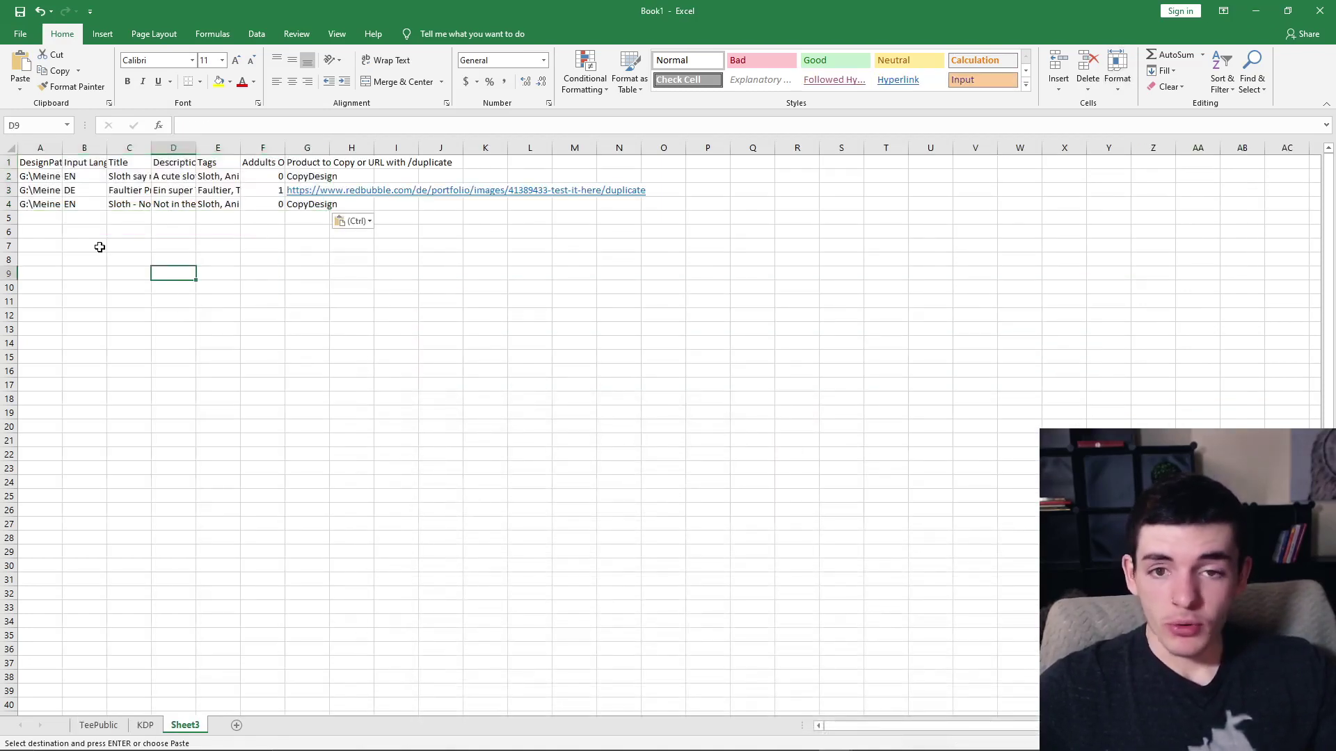
Rename the third sheet as Redubble.
double_click(185, 726)
type("Redubble")
key("Return")
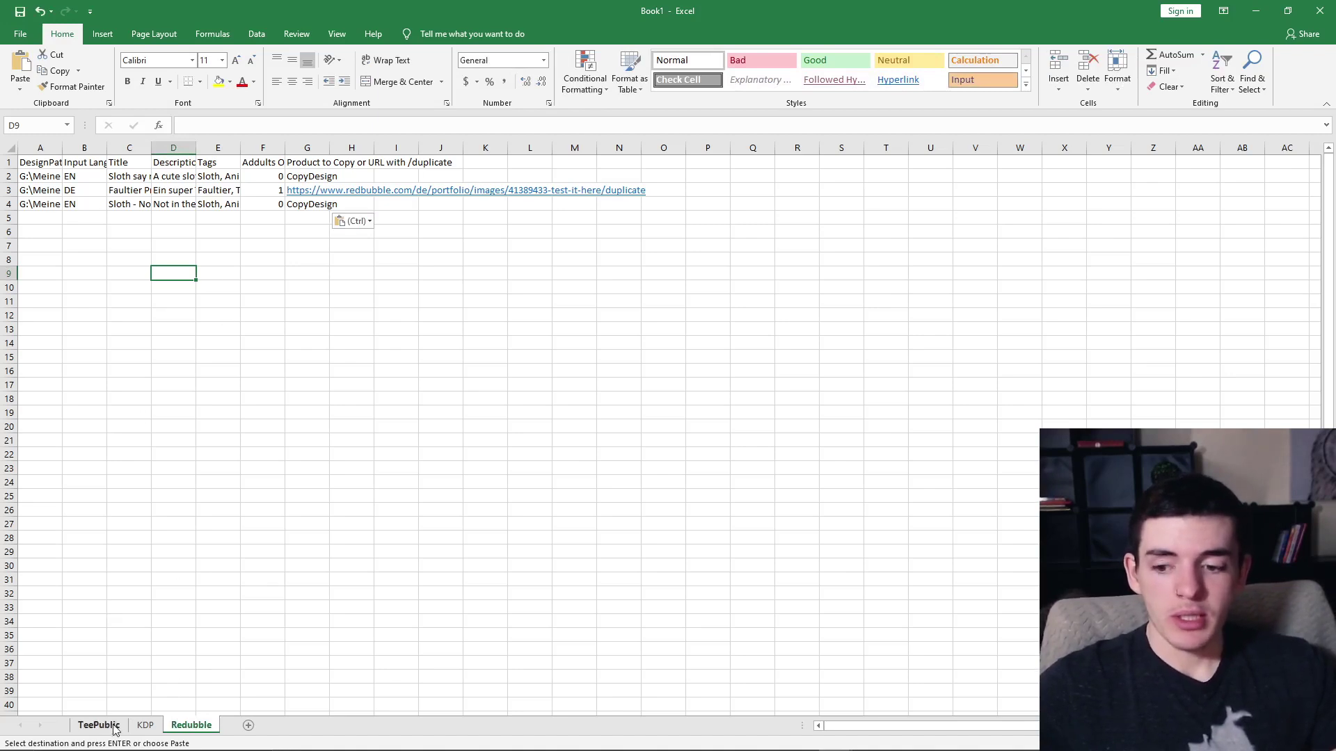
Start saving the workbook under a new name and browse to the C:\LazyMerch\Templates folder as its location.
left_click(34, 39)
left_click(43, 220)
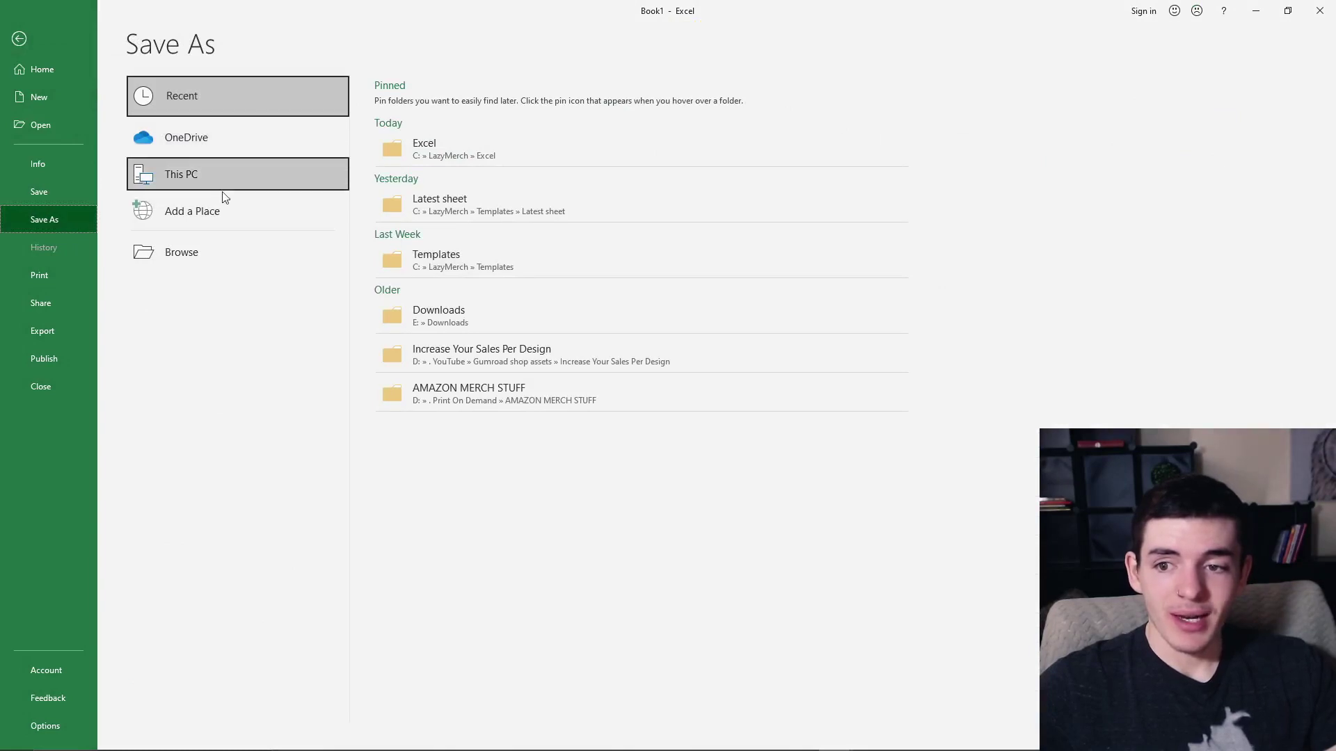
left_click(205, 251)
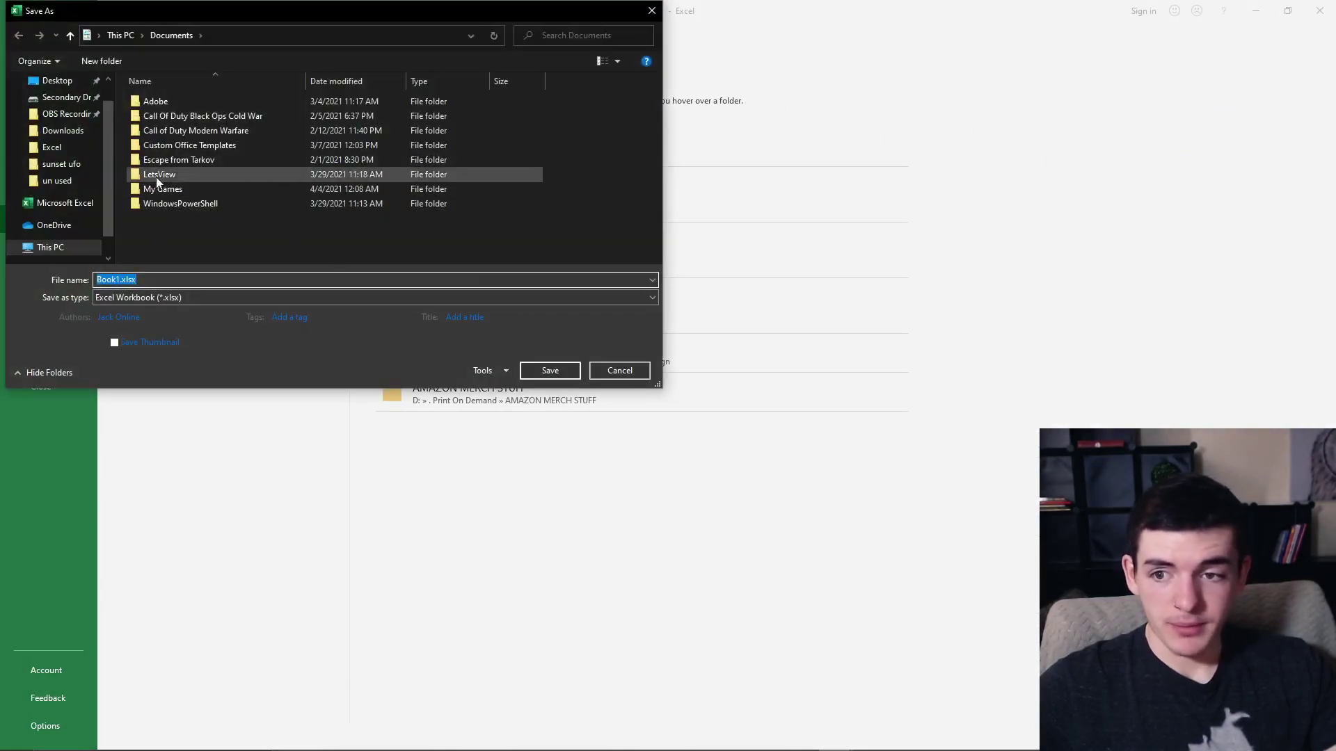
scroll(69, 209, "down", 1)
left_click(69, 211)
scroll(283, 219, "down", 2)
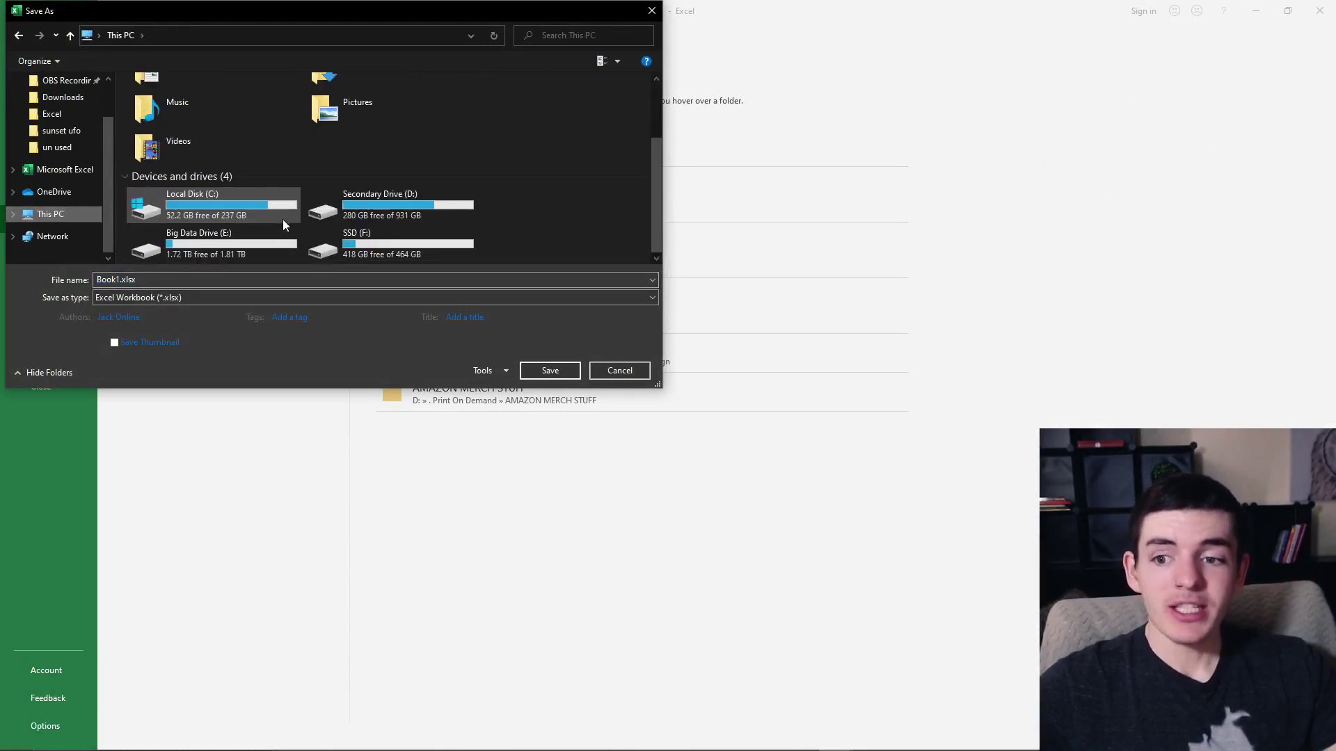
double_click(248, 210)
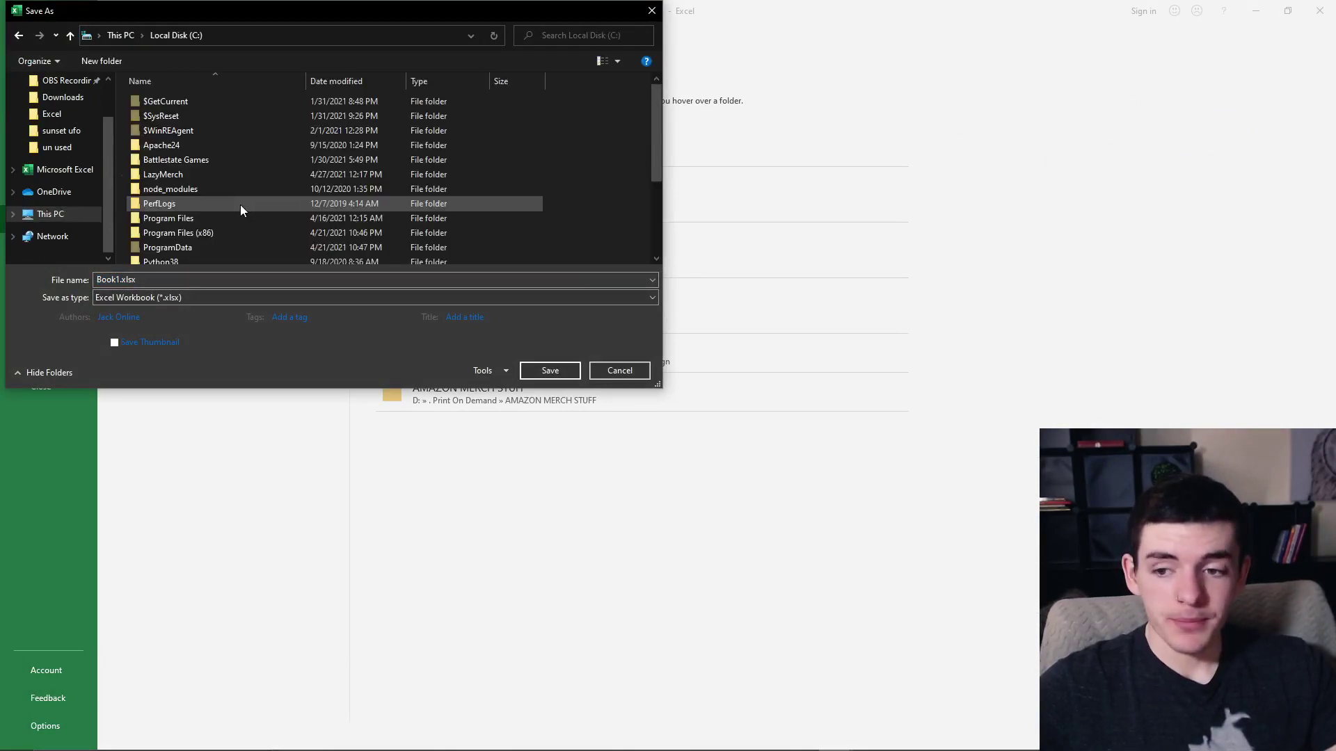
double_click(196, 174)
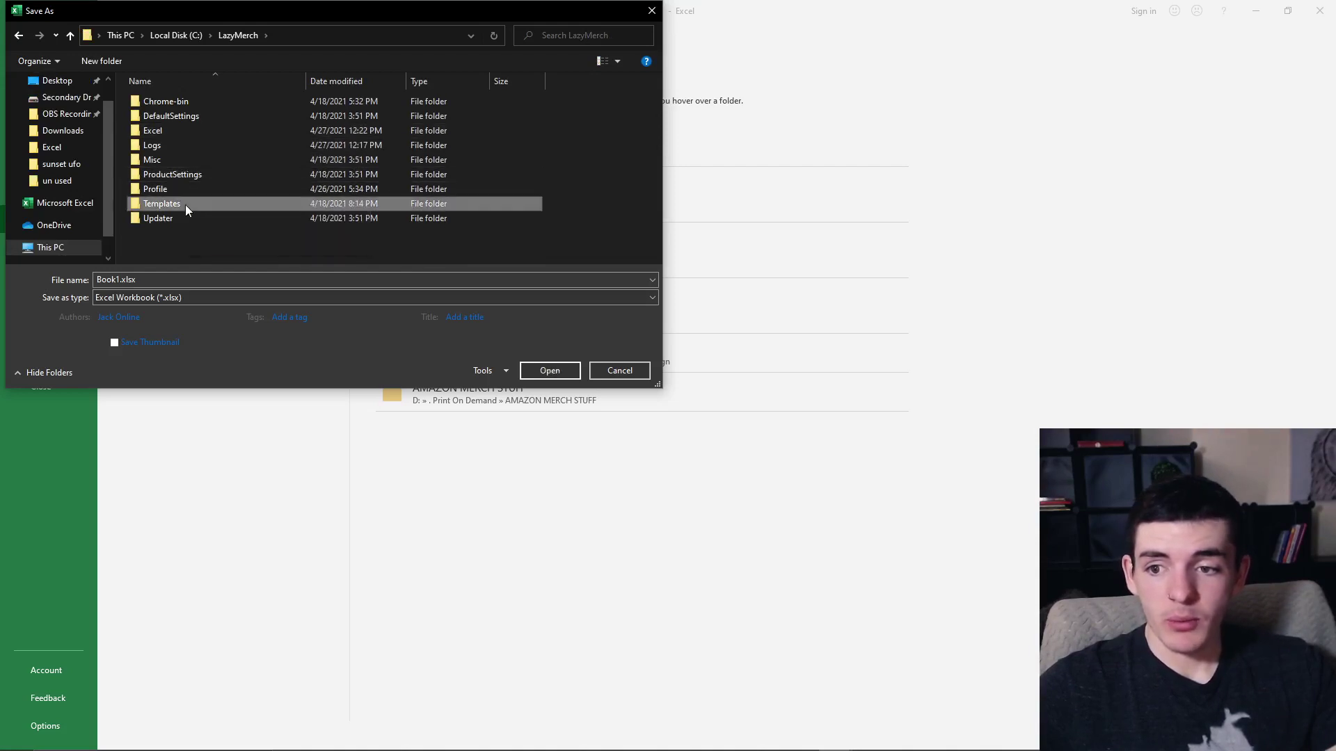
double_click(161, 204)
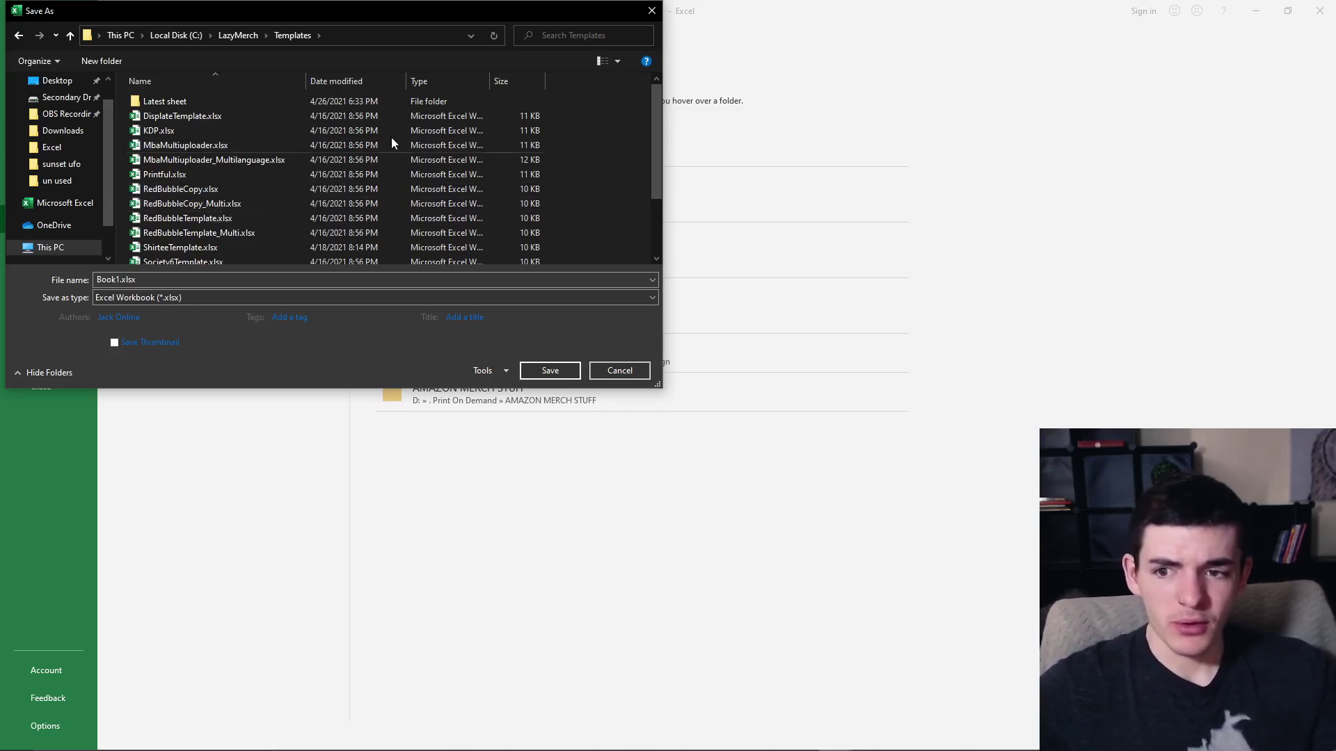
Name the file MY CUSTOM THING and save it as an Excel workbook in the Templates folder.
left_click(169, 279)
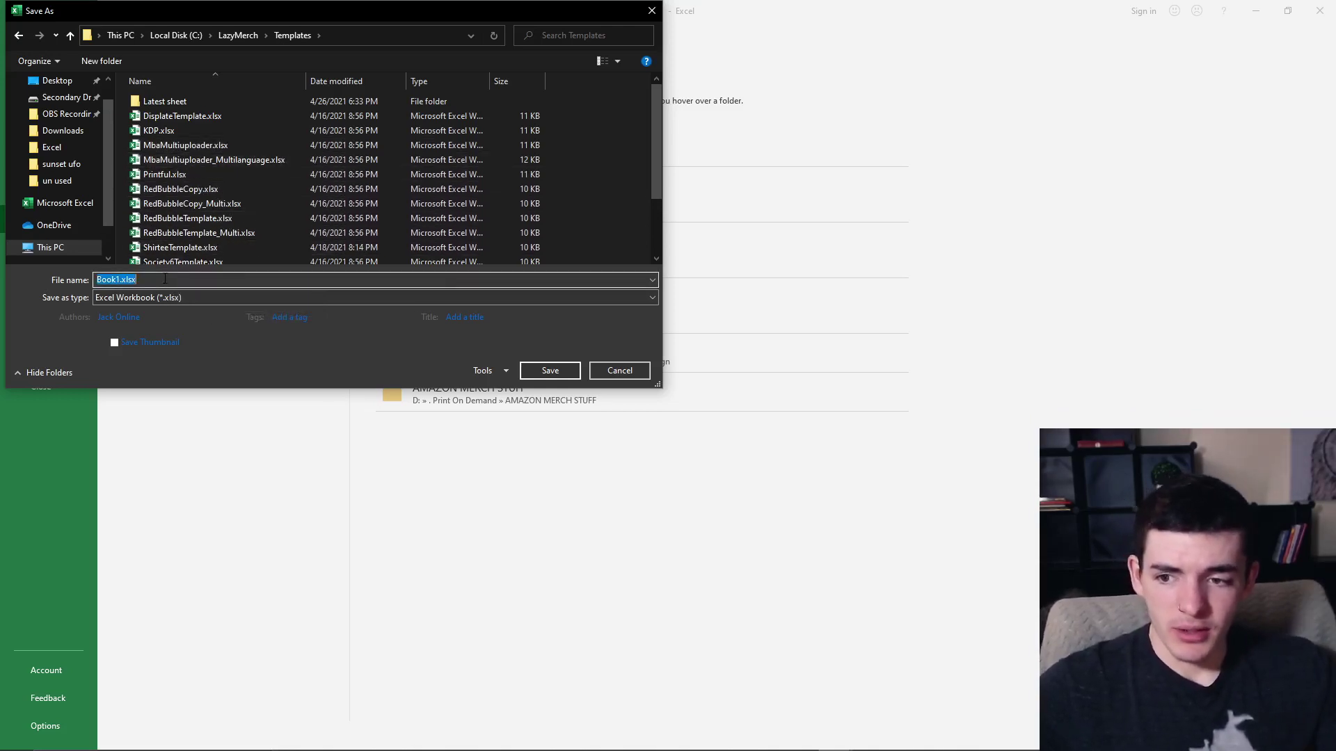
type("MY CUSTOME")
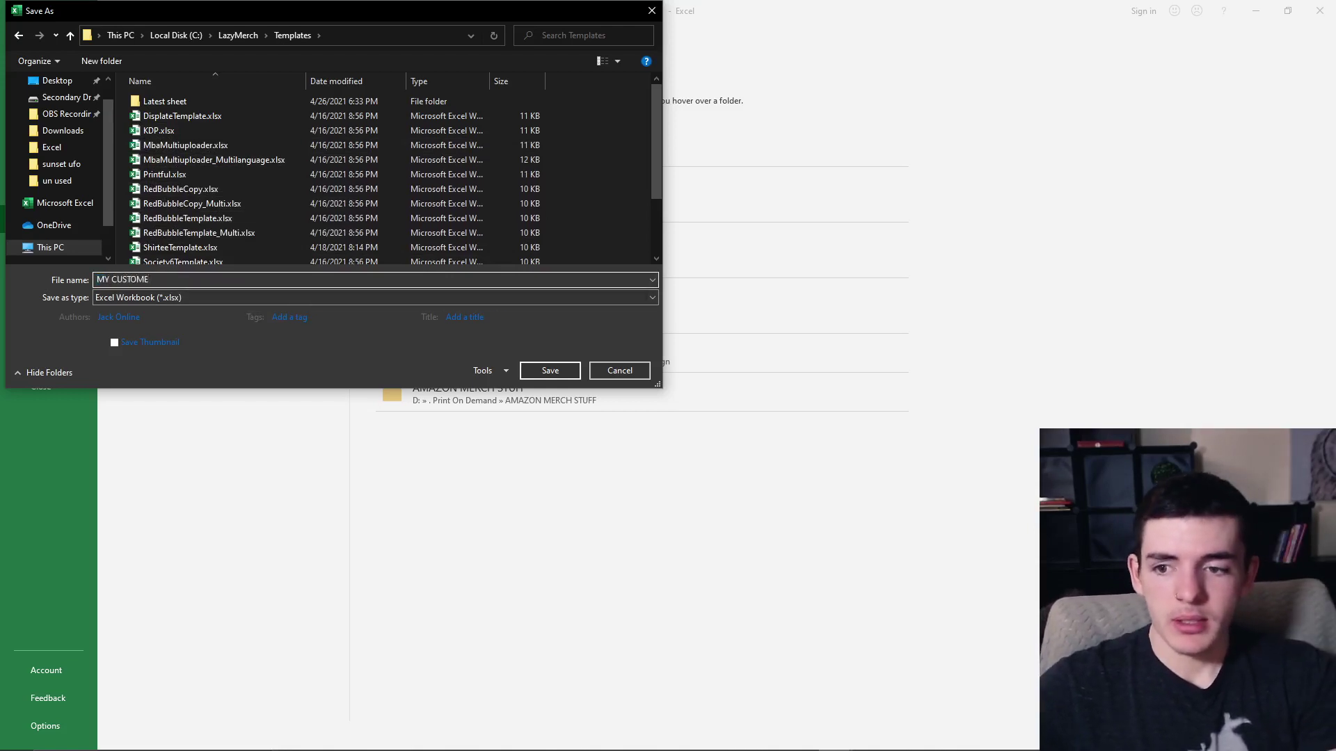
key("BackSpace")
type(" THING")
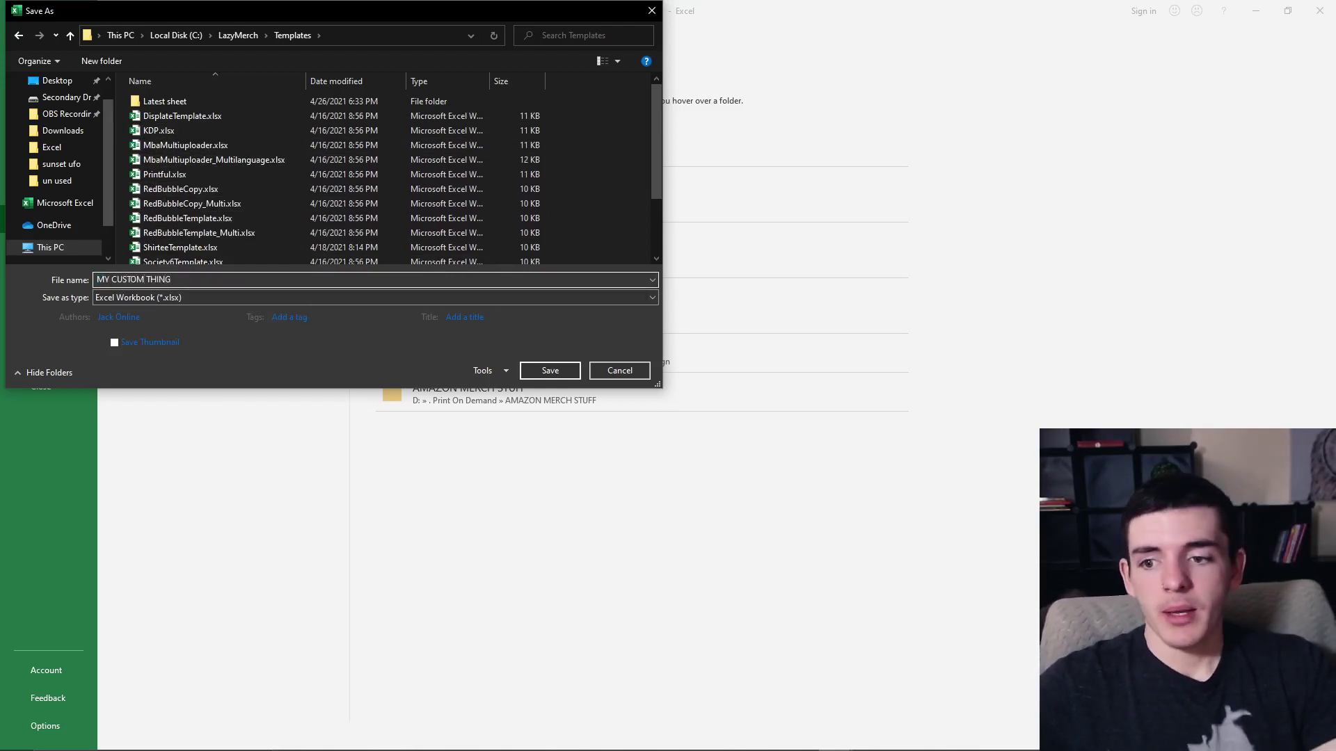
key("Return")
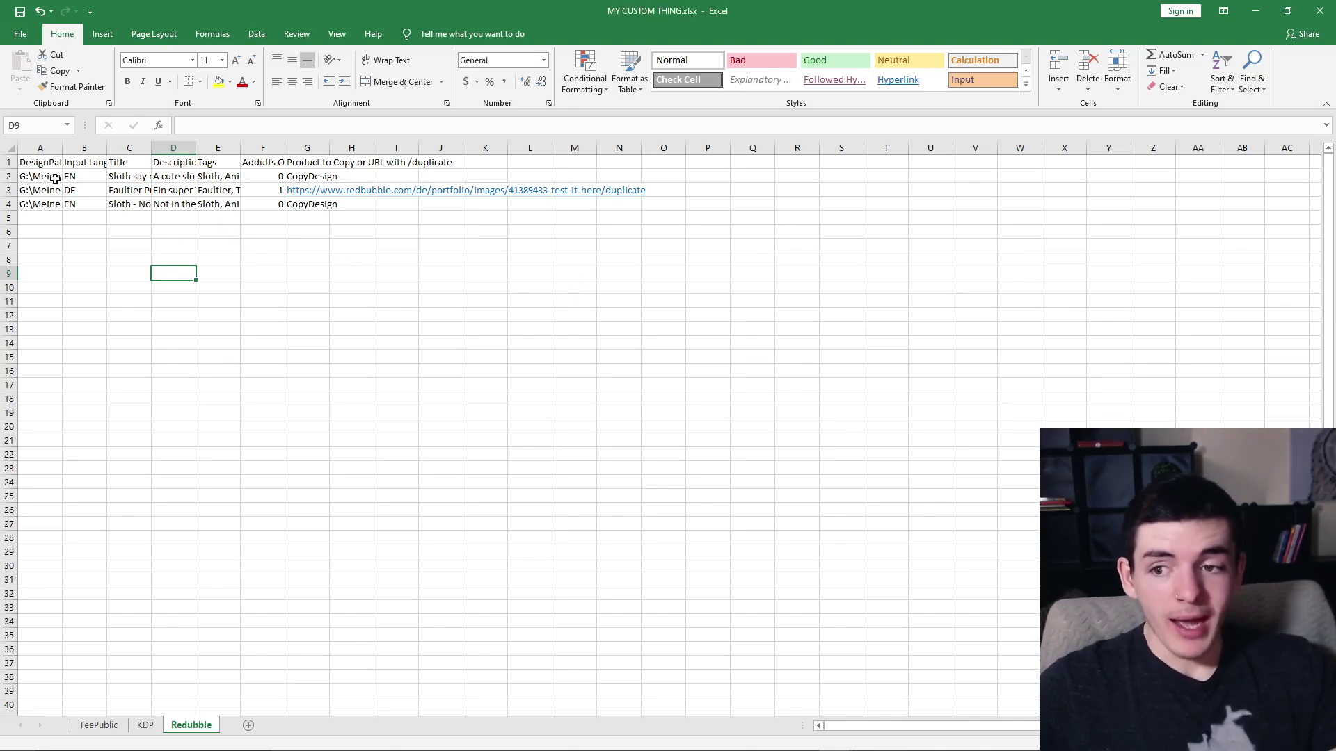
Highlight the design paths in A2:A4, and in the LazyMerch Excel folder select the templates from Teepublic.xlsx through ZazzleTemplateTemplate.xlsx.
left_click_drag(58, 179, 56, 204)
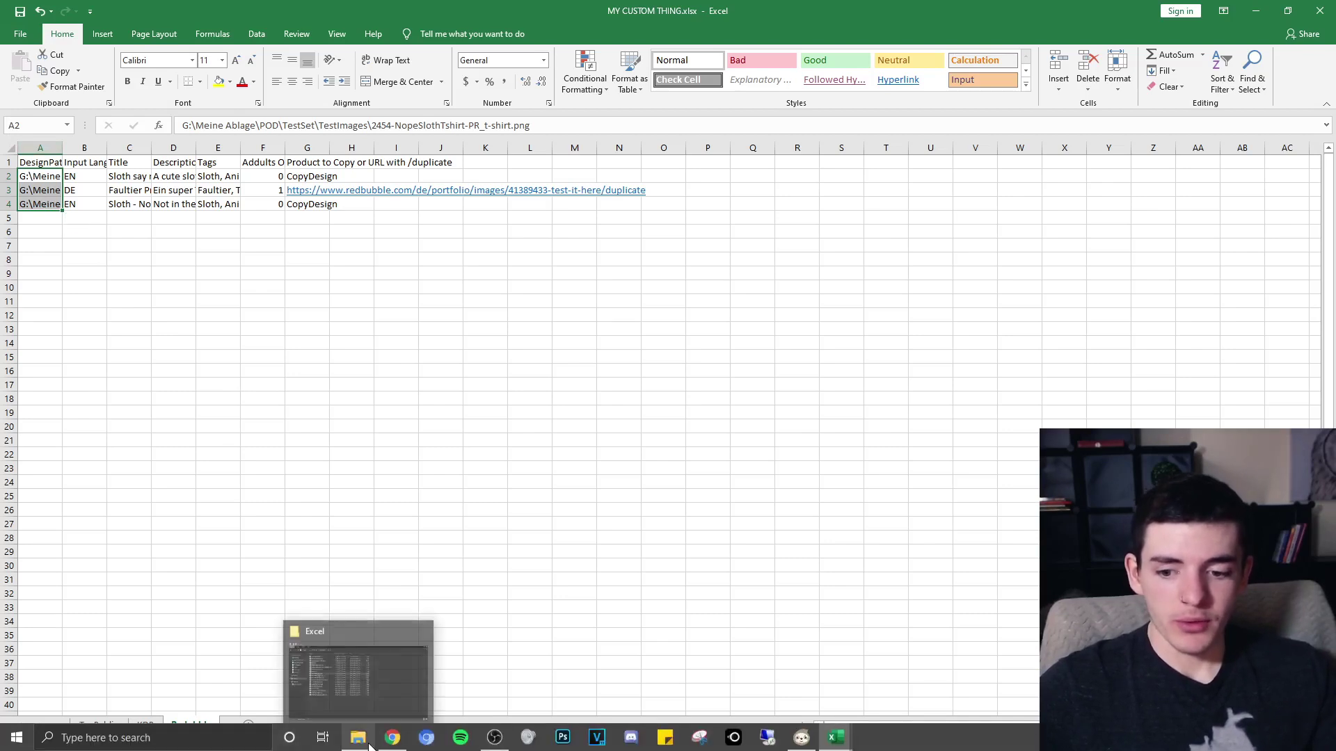
left_click(369, 745)
left_click_drag(418, 452, 384, 358)
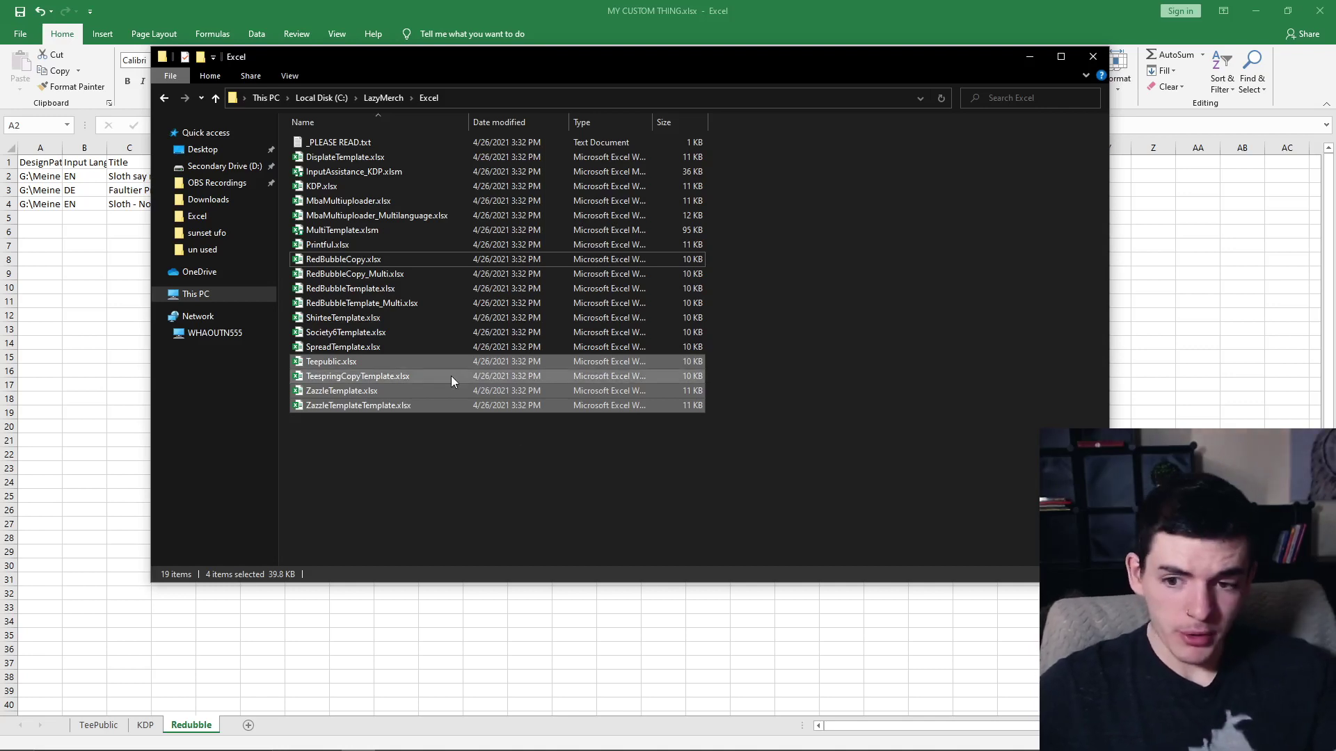
Copy the selected template files as paths and paste them into the Redubble sheet starting at A15.
right_click(410, 380)
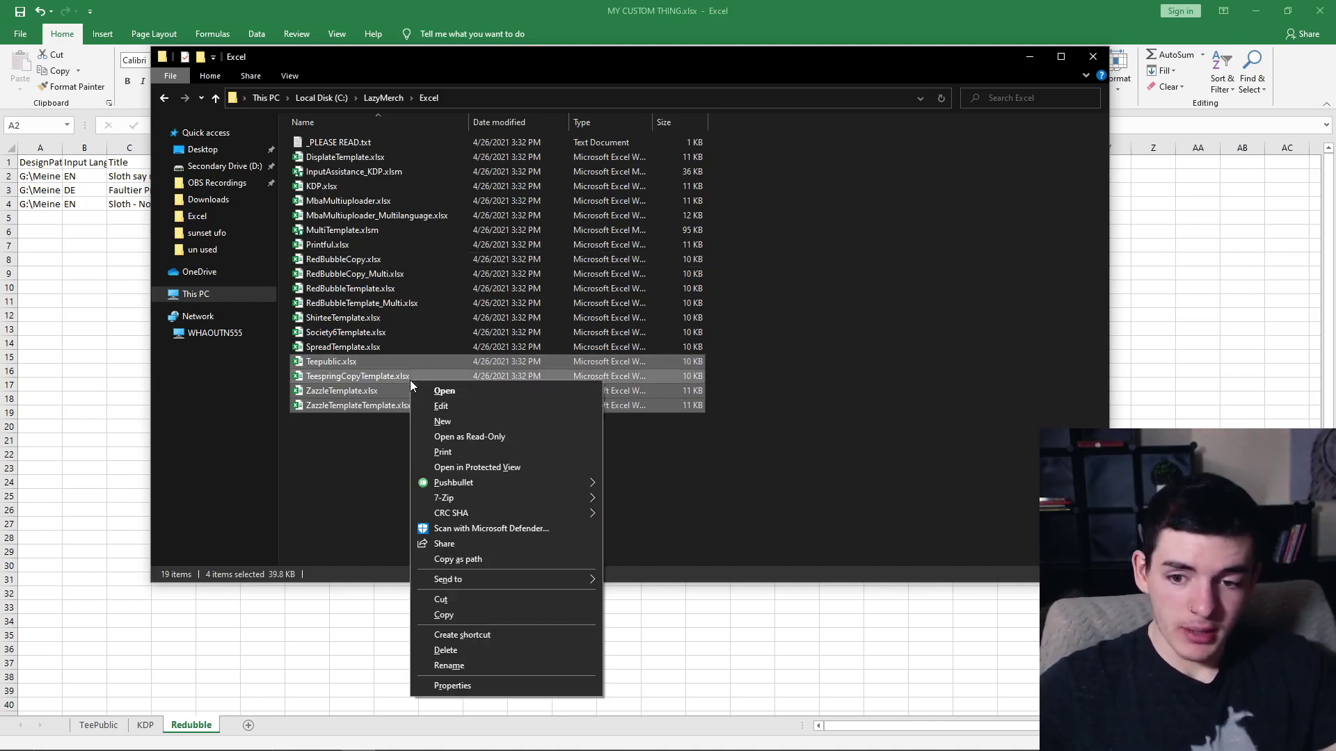
left_click(494, 562)
left_click(68, 431)
left_click(48, 358)
key("ctrl+v")
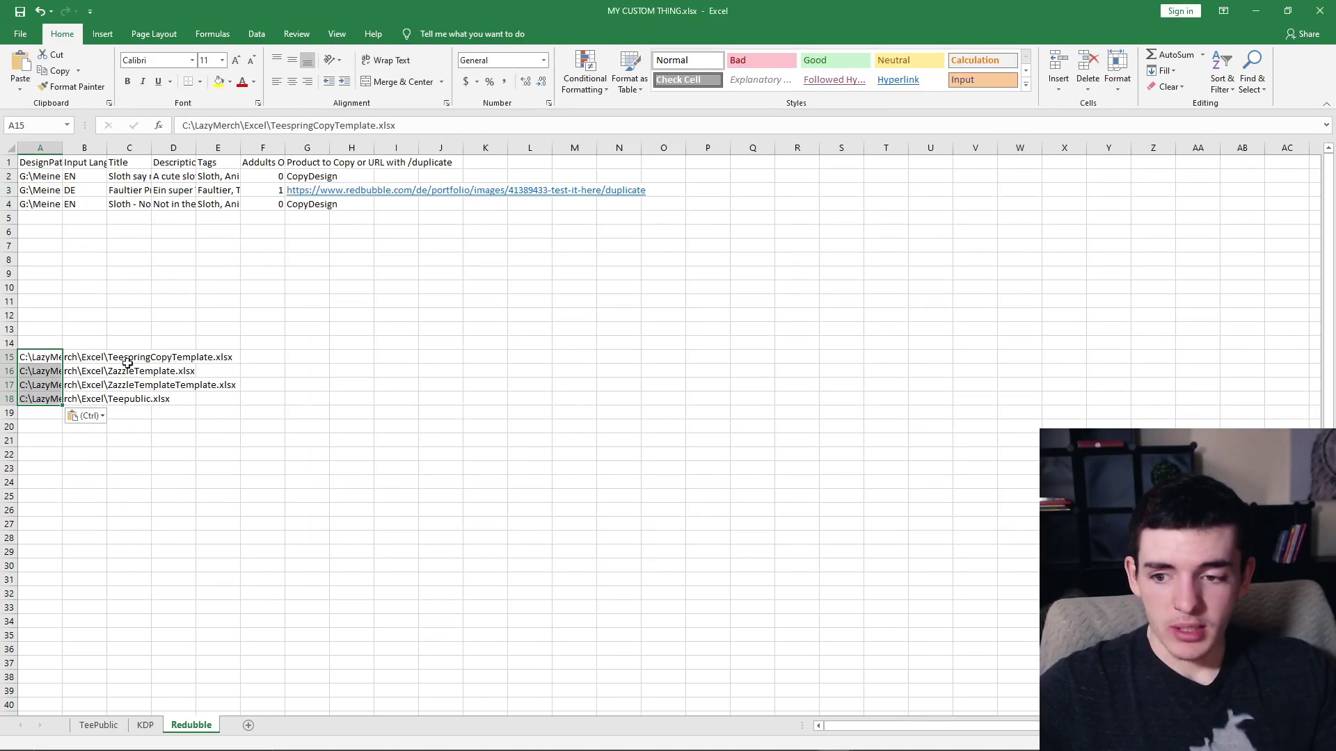
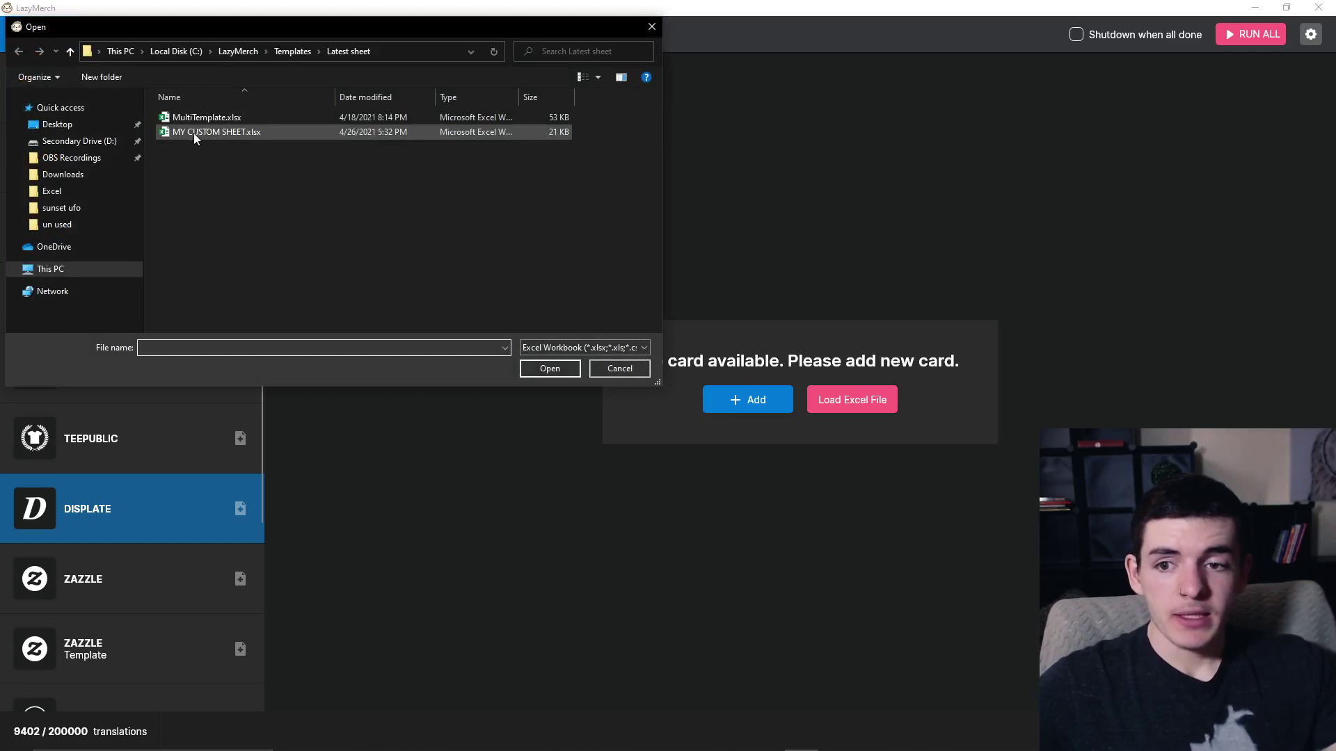
Load MY CUSTOM THING.xlsx from the Templates folder for the KDP platform and choose its KDP sheet.
left_click(291, 52)
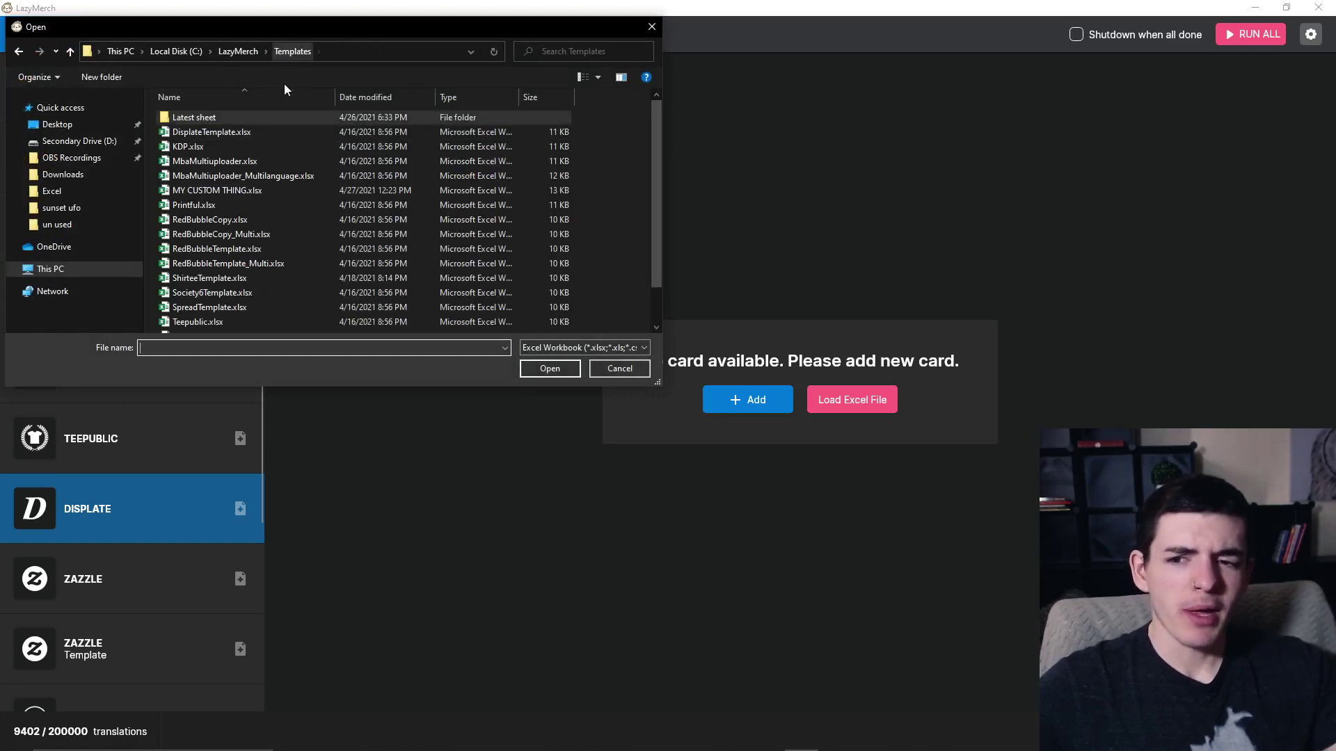
double_click(227, 192)
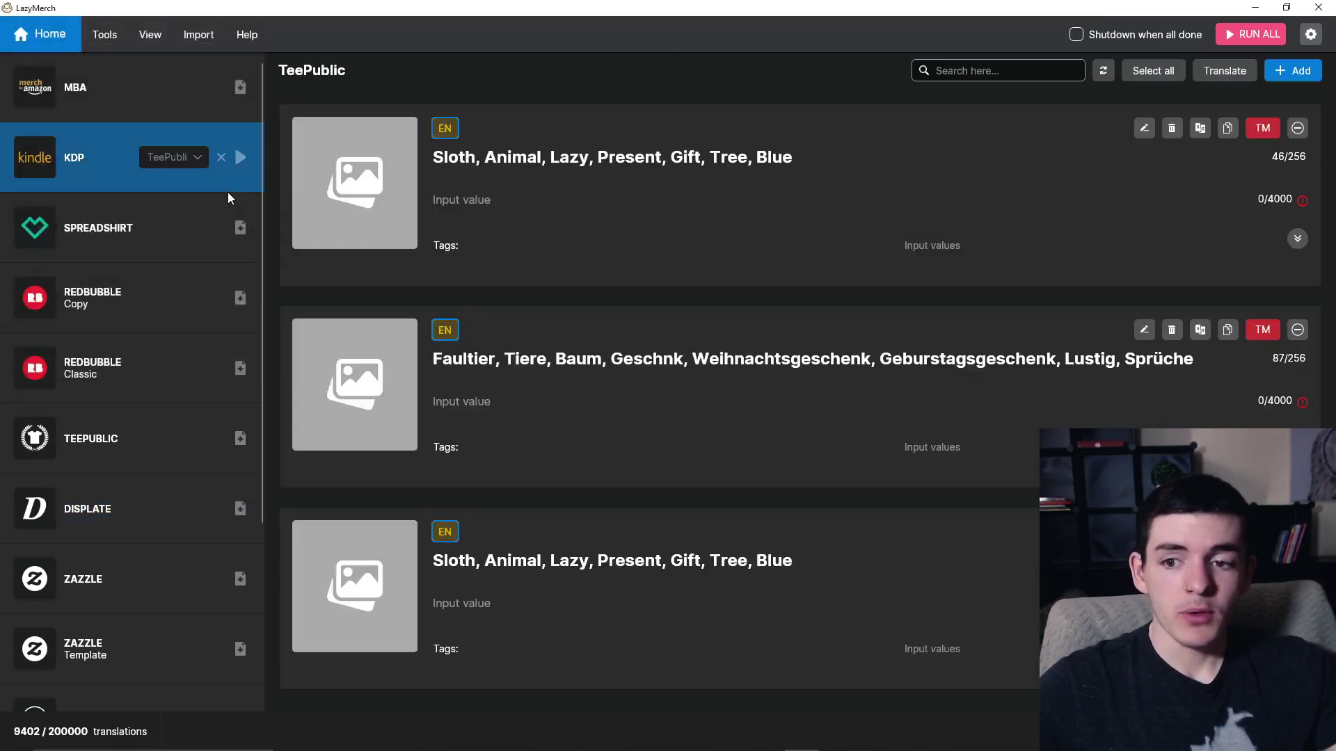
left_click(194, 158)
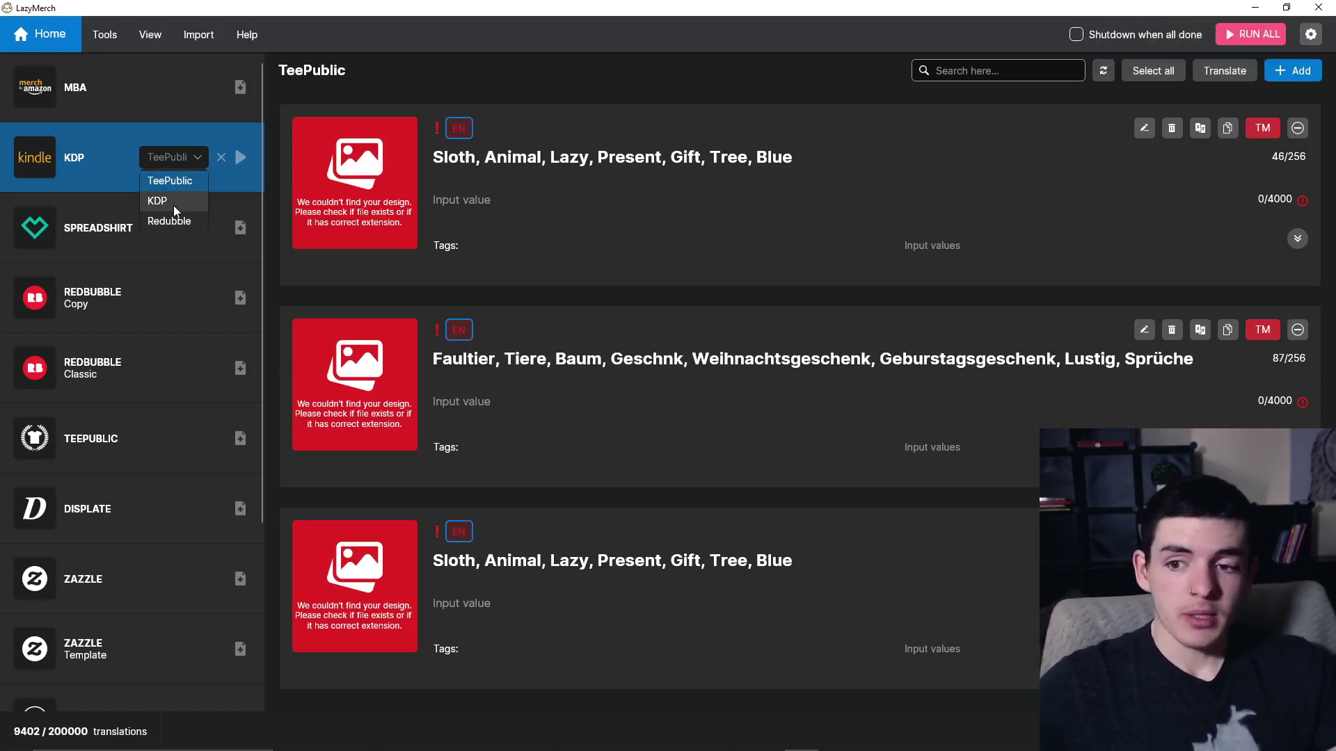
left_click(174, 202)
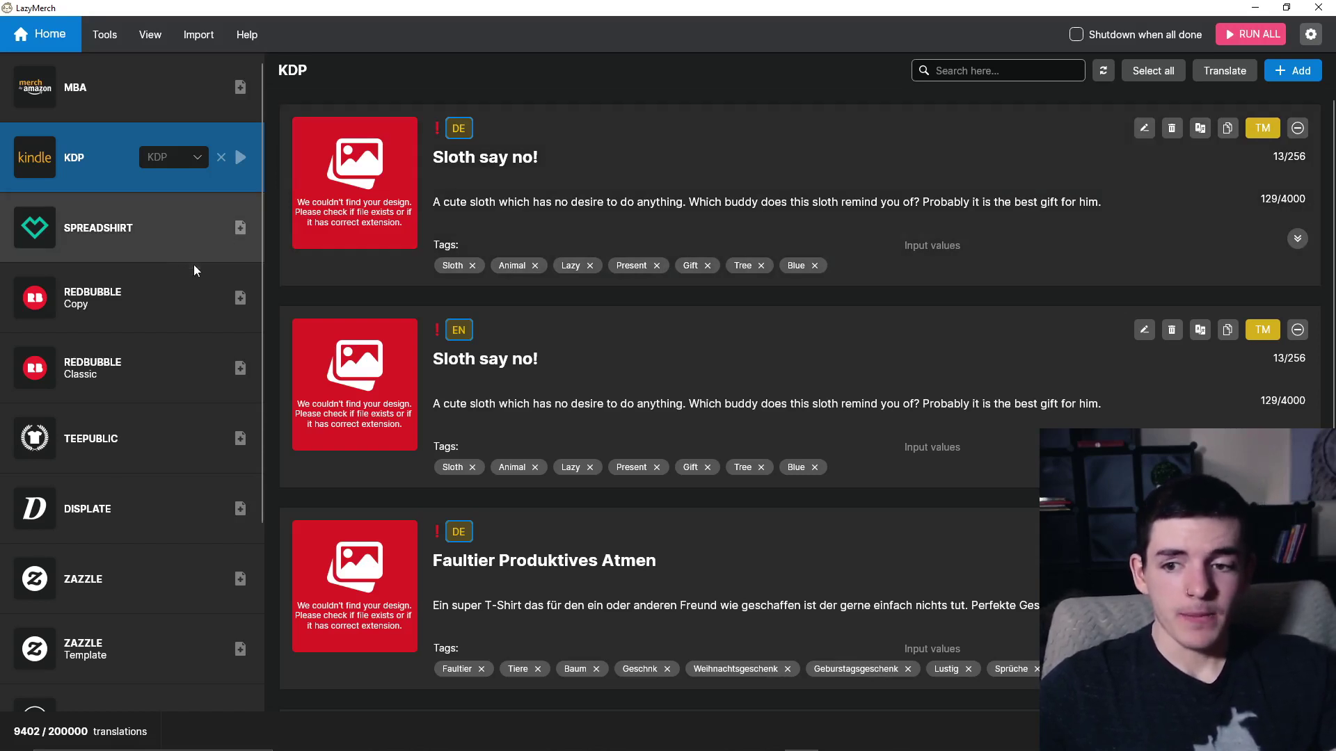
Load MY CUSTOM THING.xlsx for RedBubble Copy and choose its Redubble sheet.
left_click(240, 298)
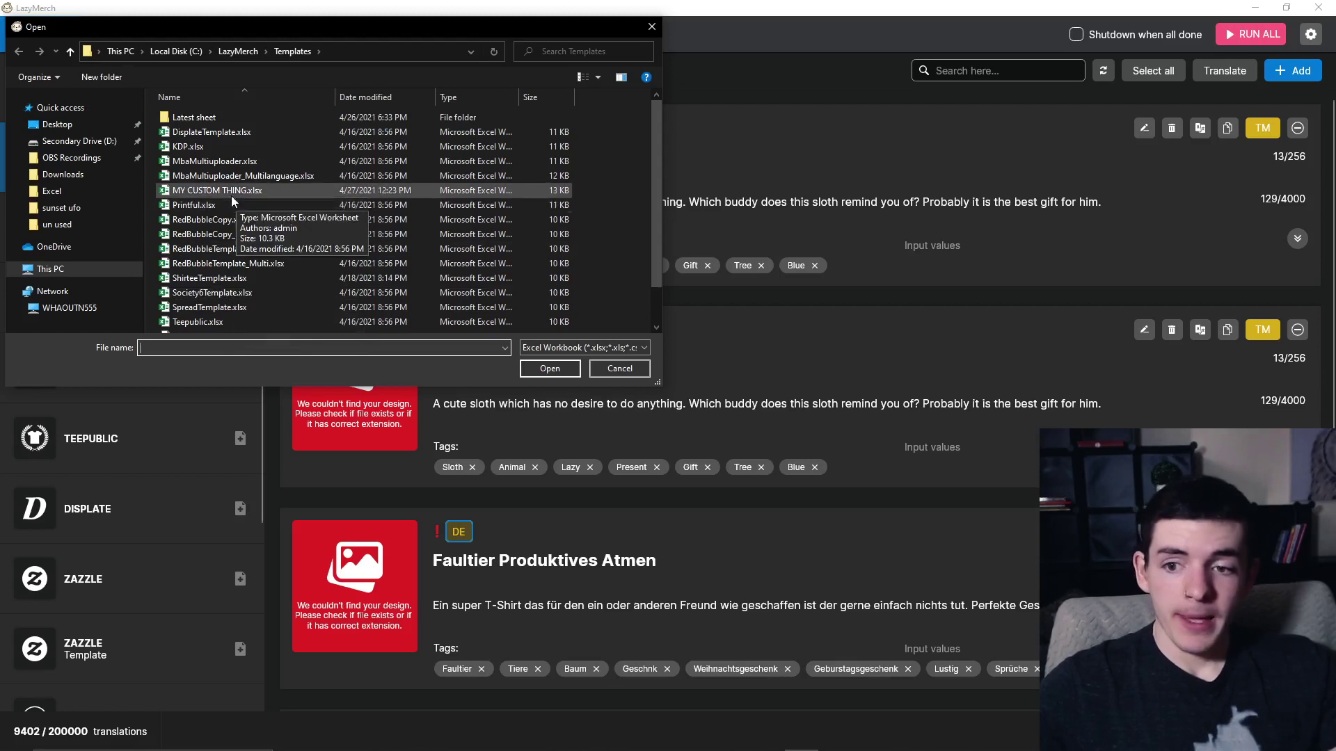
double_click(252, 191)
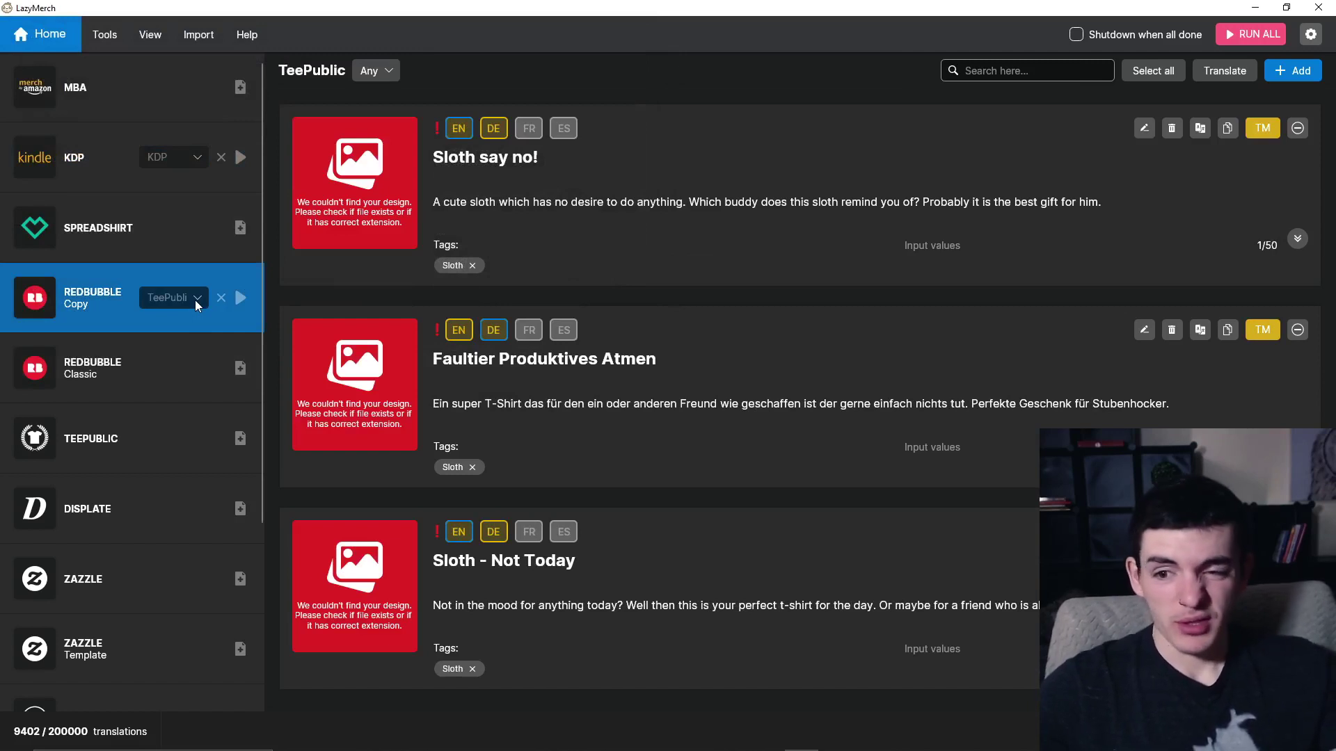
left_click(195, 299)
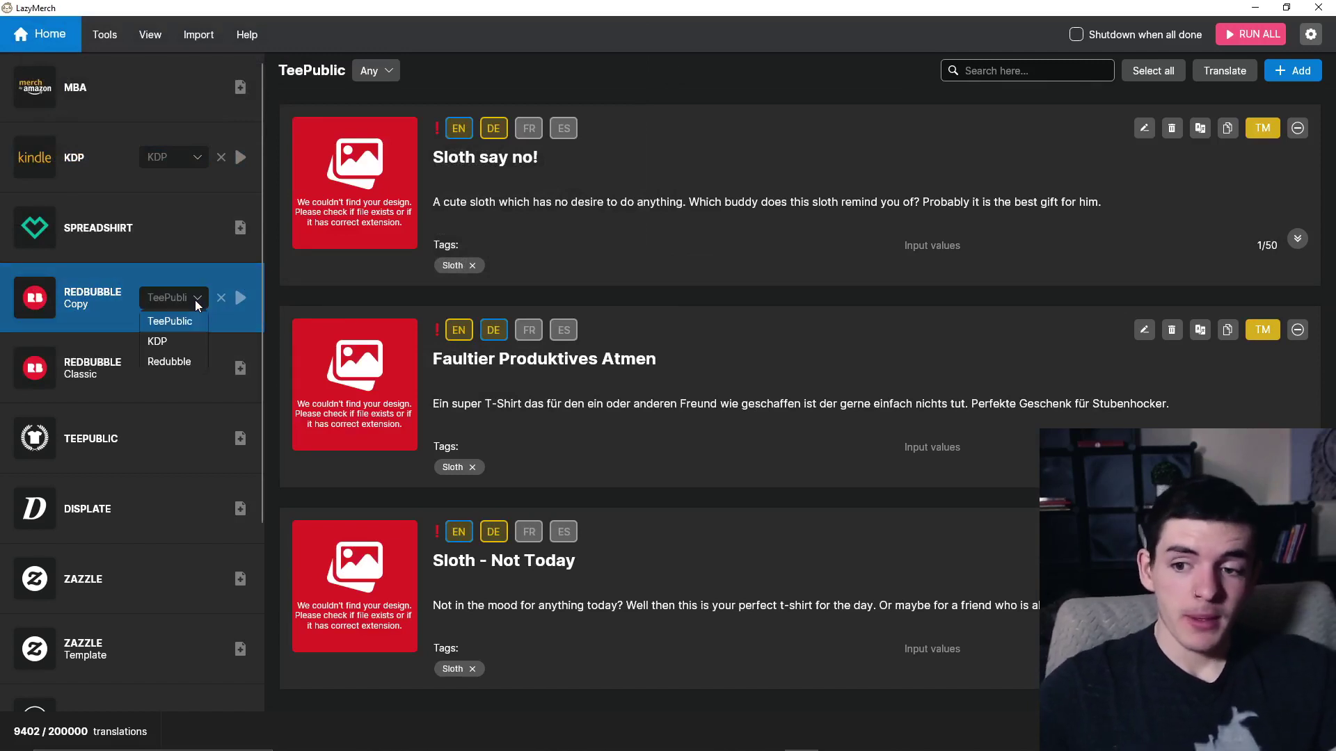
left_click(167, 362)
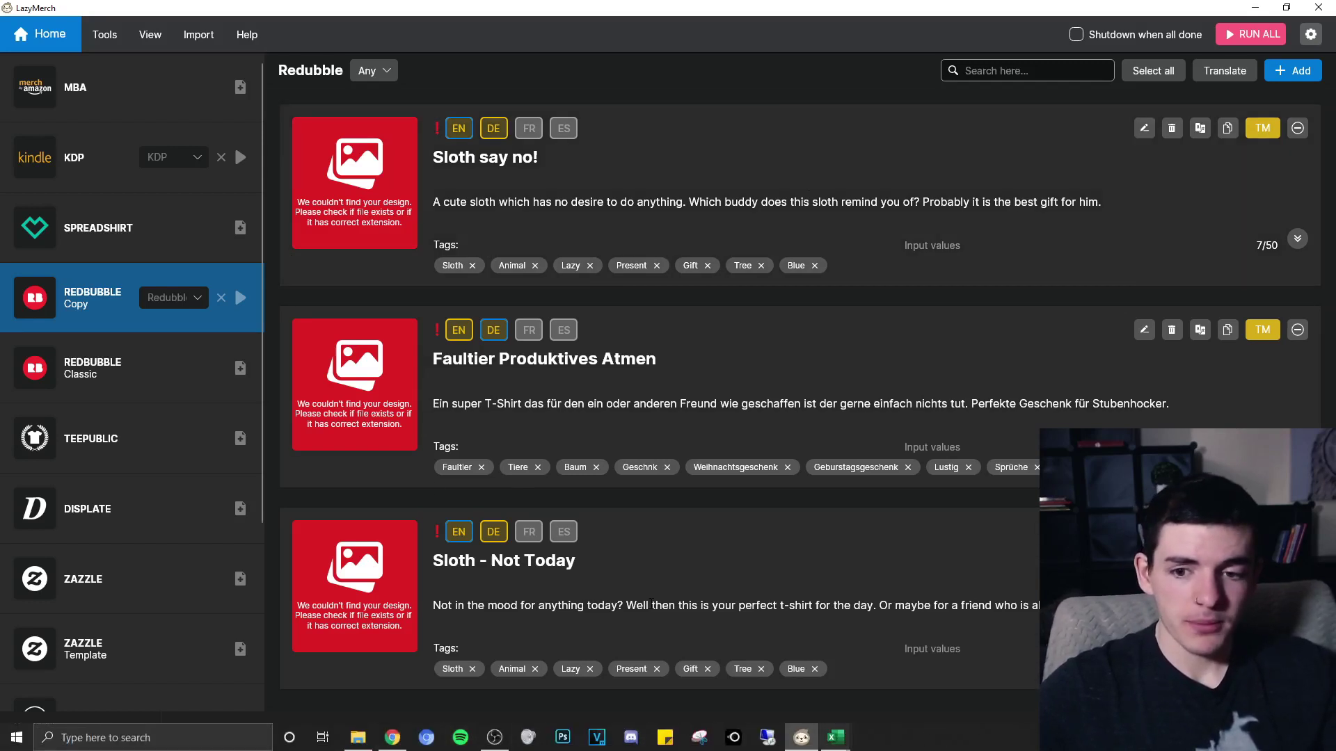
Load MY CUSTOM THING.xlsx for the TeePublic platform and choose its TeePublic sheet.
left_click(240, 441)
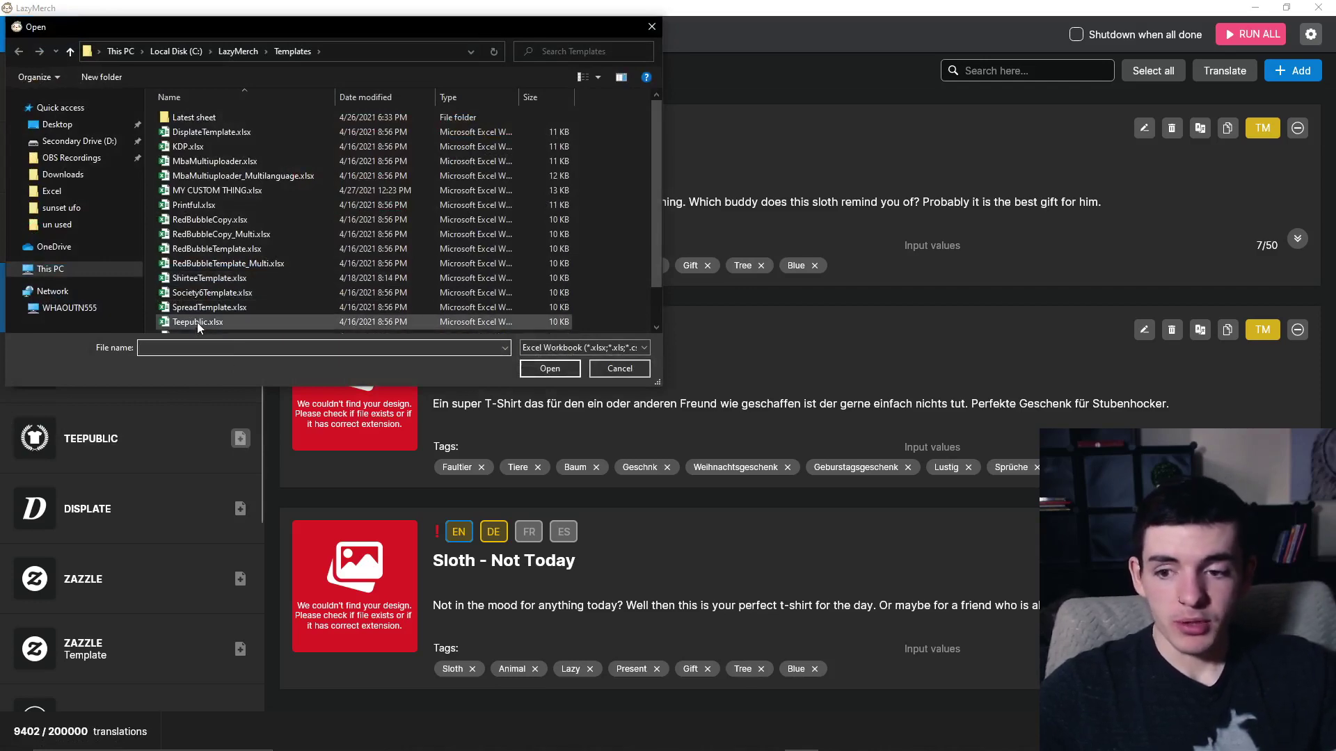
double_click(208, 189)
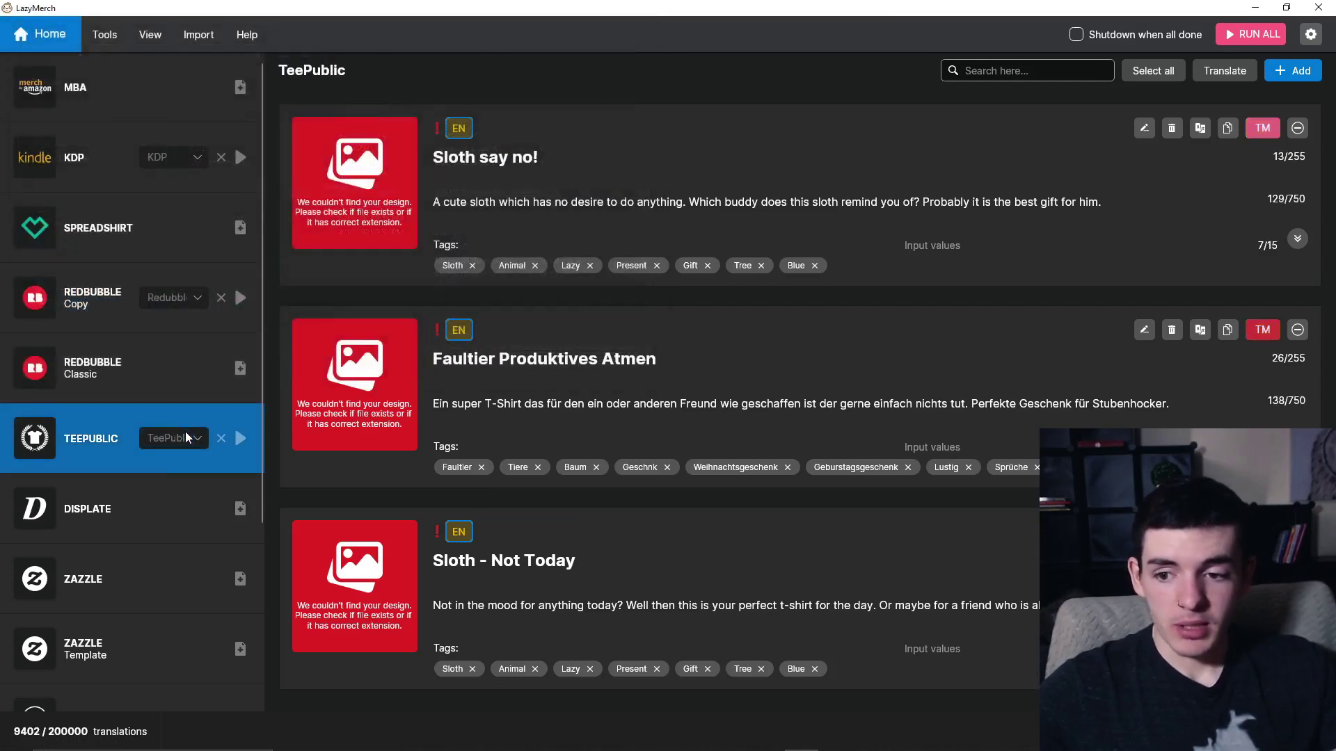
left_click(185, 431)
left_click(169, 458)
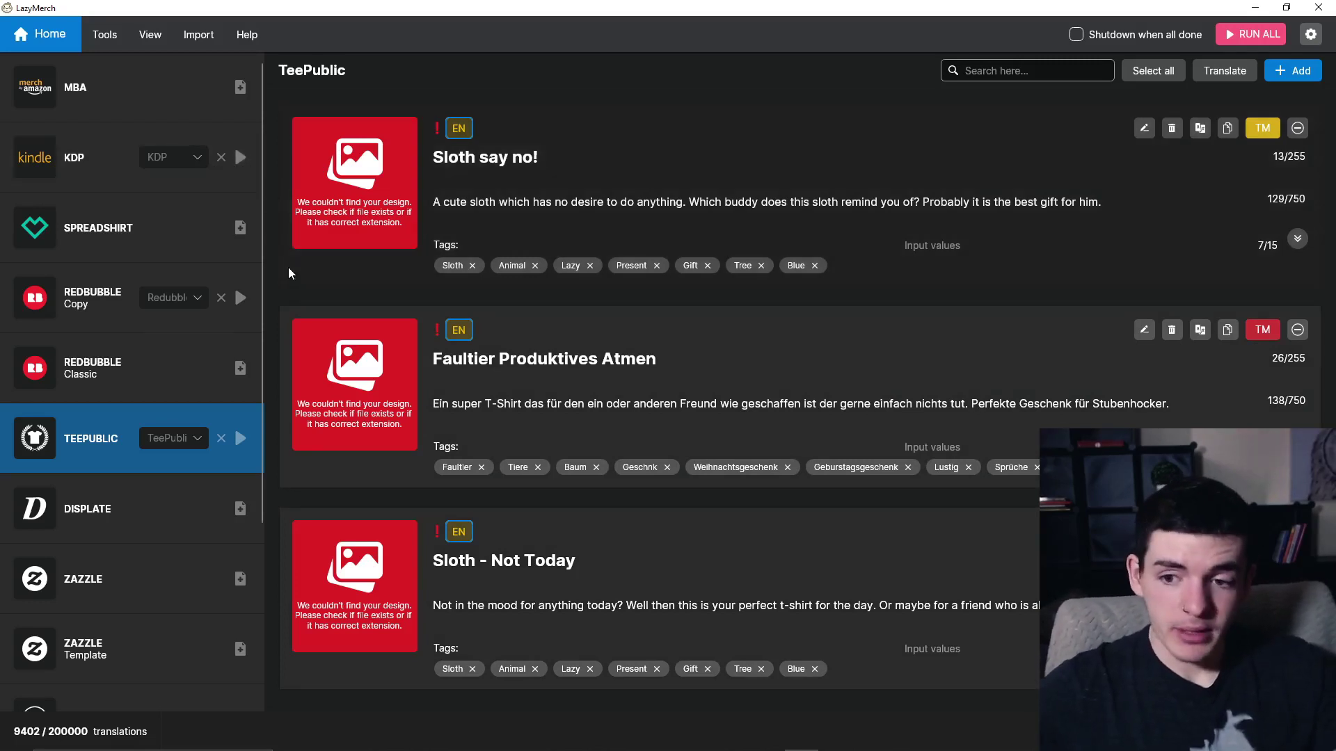
Switch to the MY CUSTOM THING workbook in Excel and show its TeePublic sheet.
key("super")
mouse_move(835, 737)
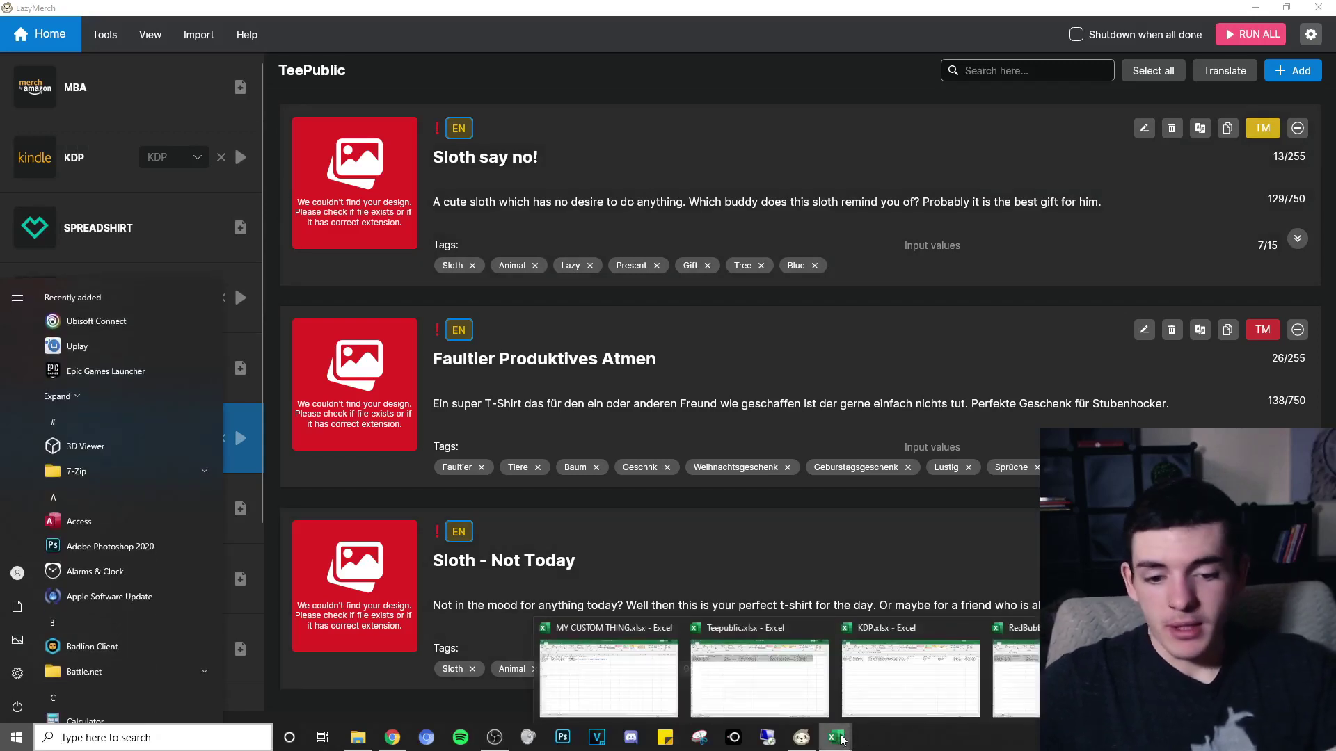
mouse_move(848, 693)
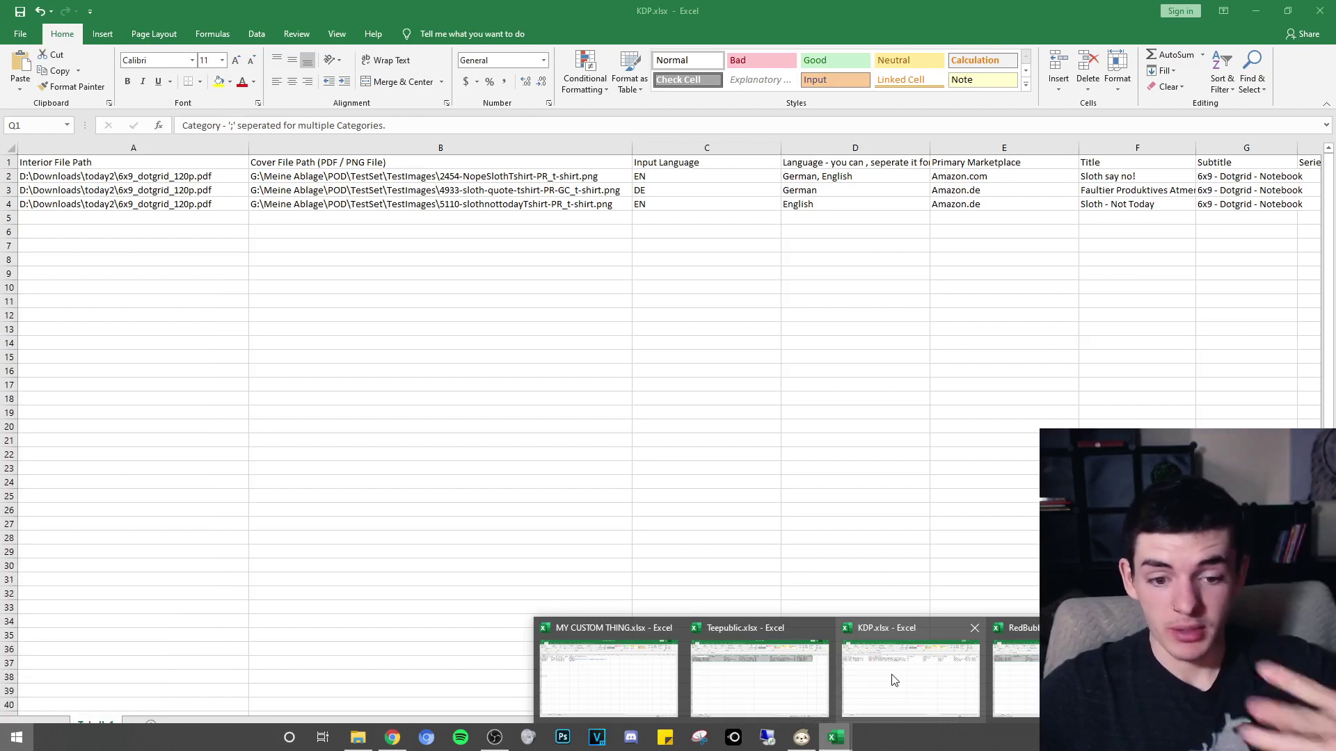
mouse_move(723, 677)
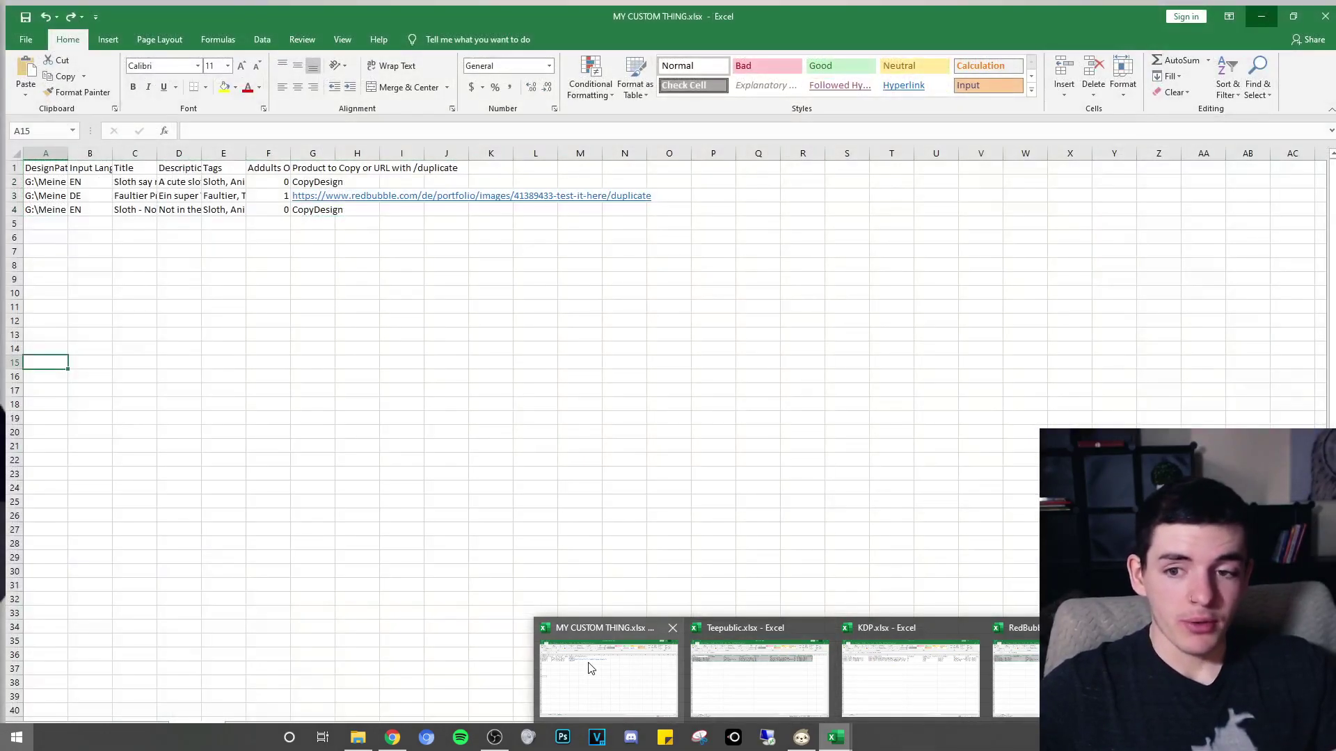
left_click(588, 668)
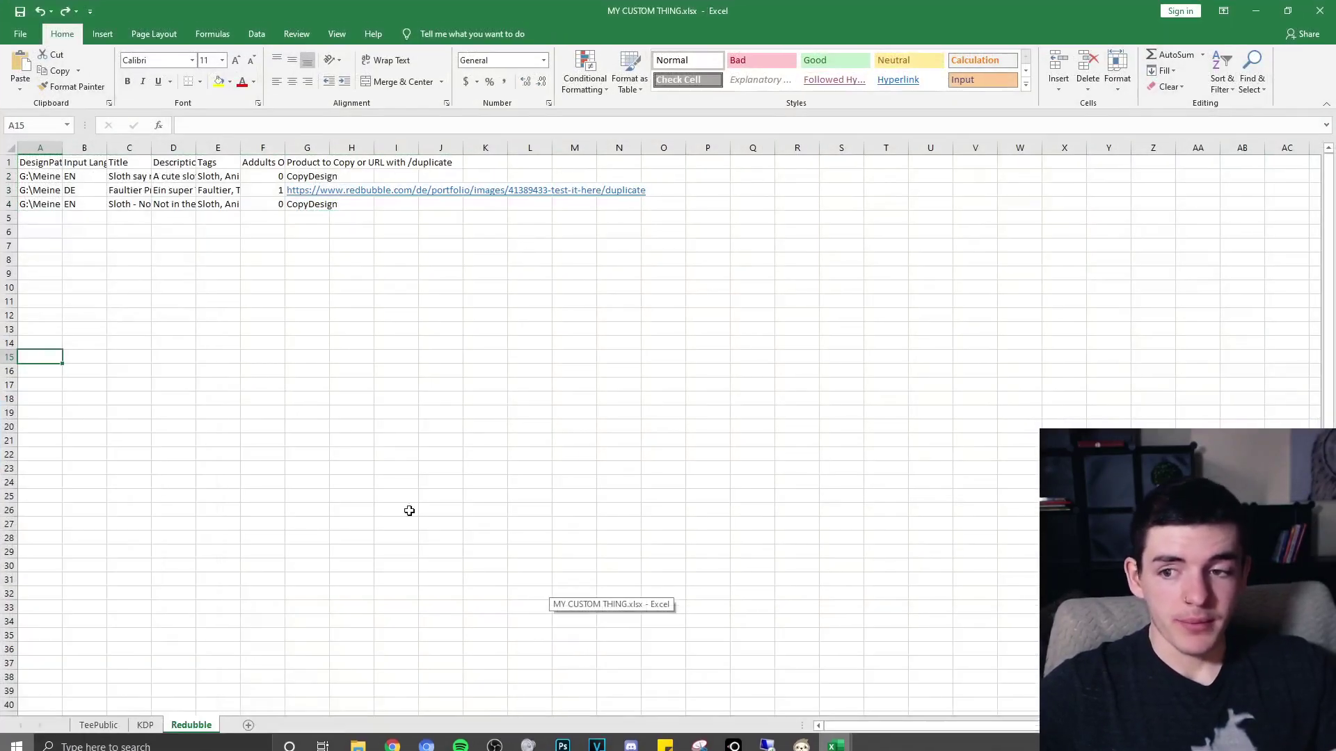
left_click(98, 725)
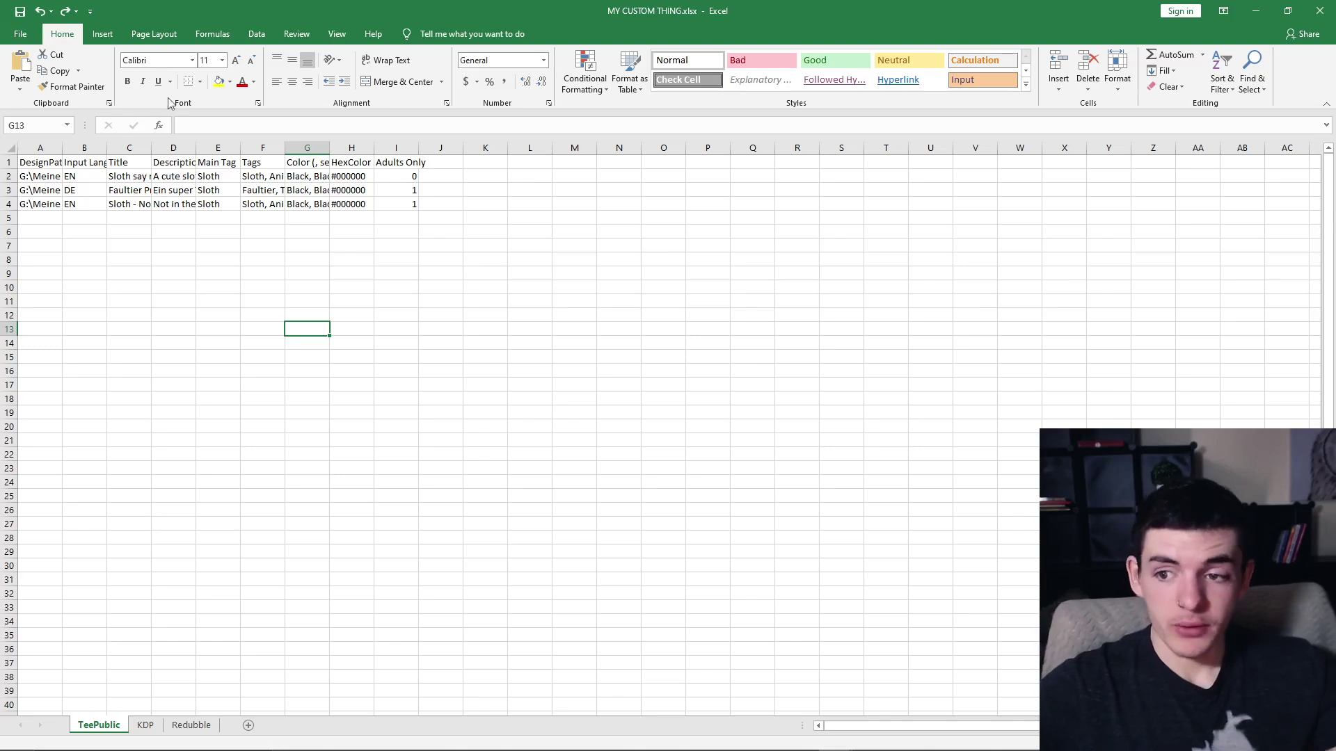
Copy the design paths in A2:A5 of the TeePublic sheet into the KDP sheet's cover file column from B2.
left_click_drag(42, 177, 51, 215)
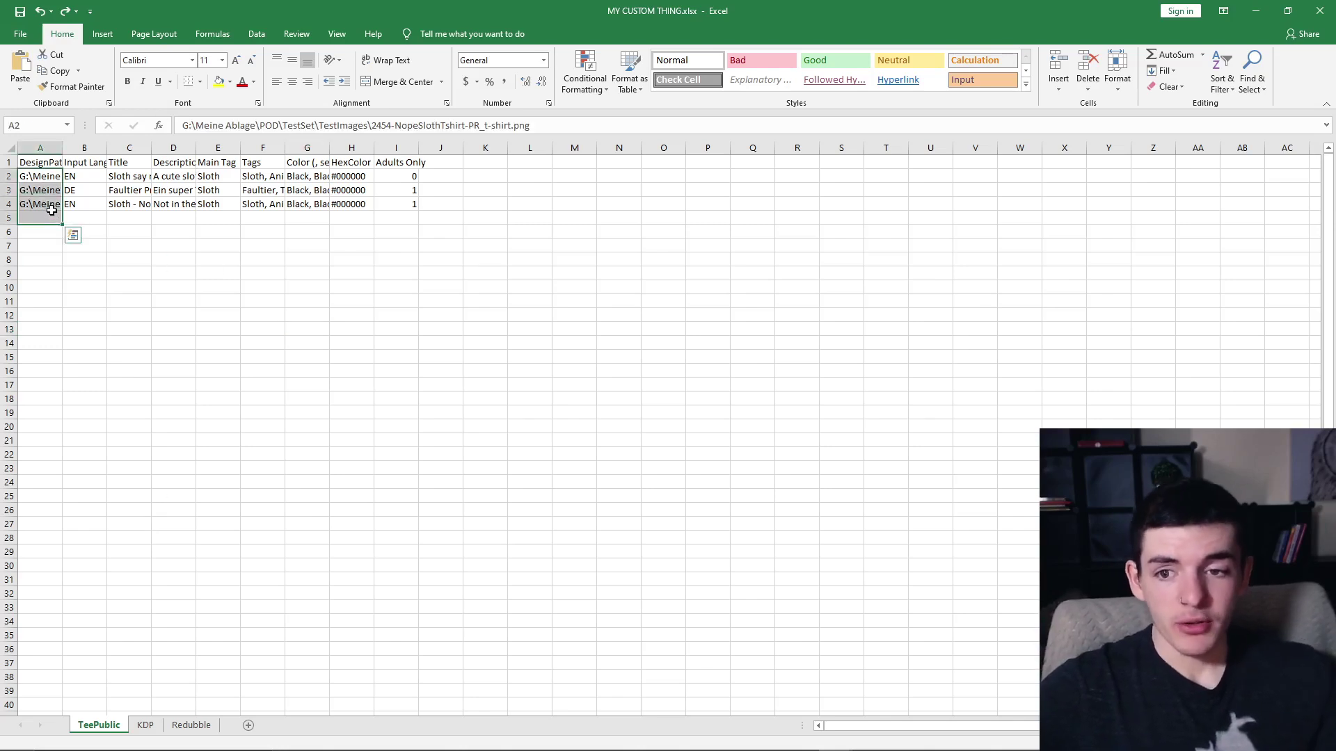
key("ctrl+c")
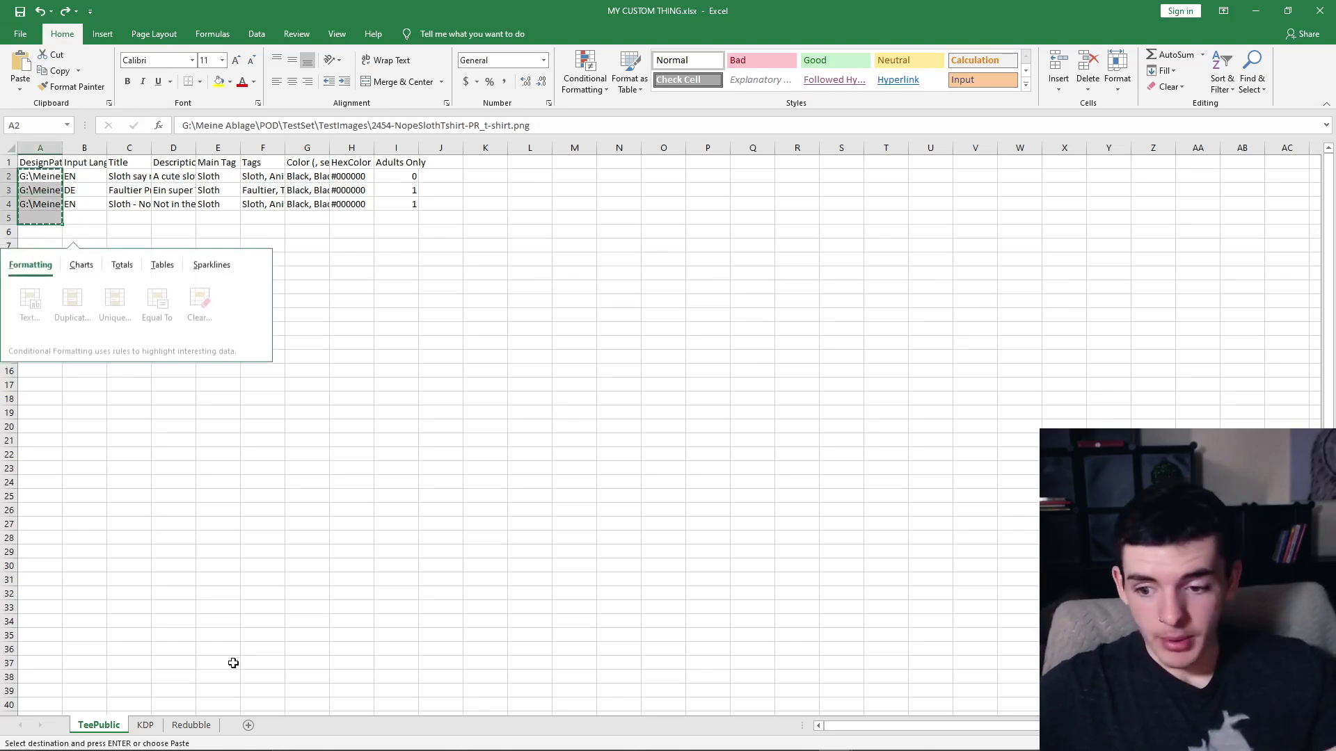
key("ctrl+Page_Down")
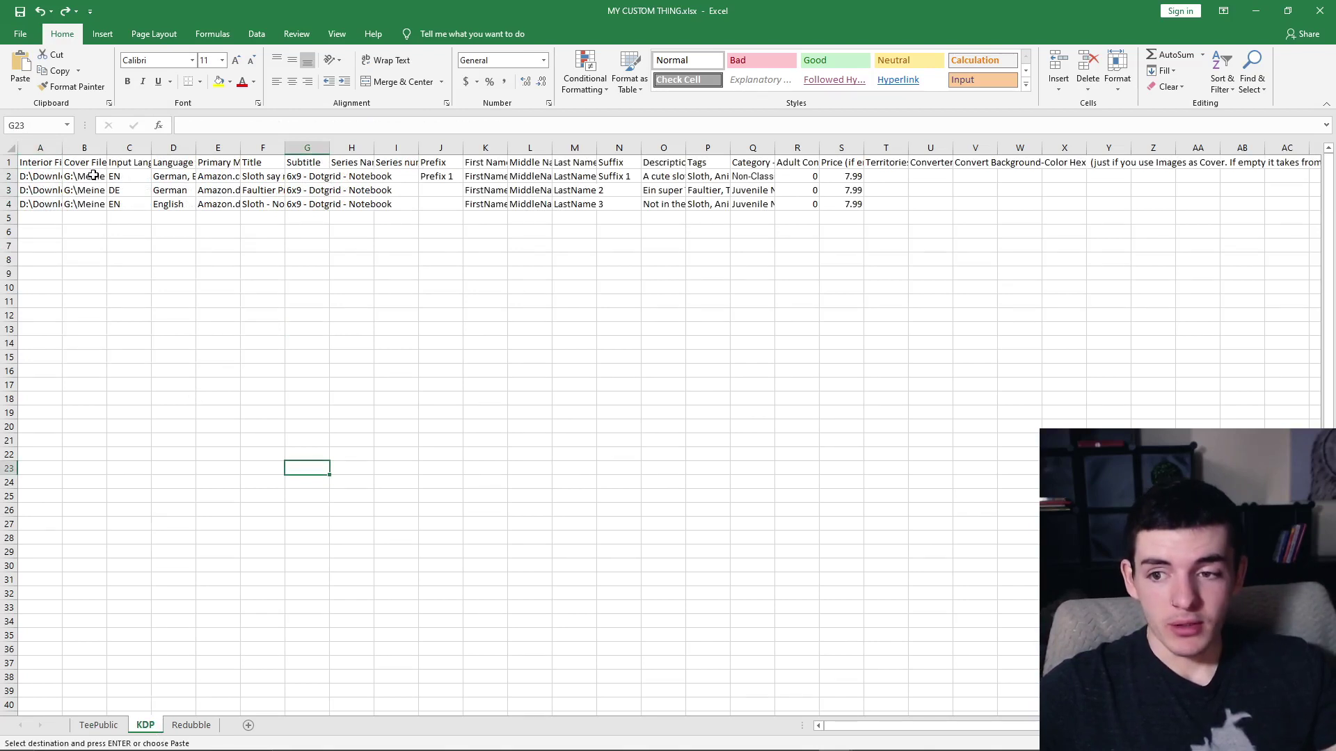
left_click(85, 176)
key("ctrl+v")
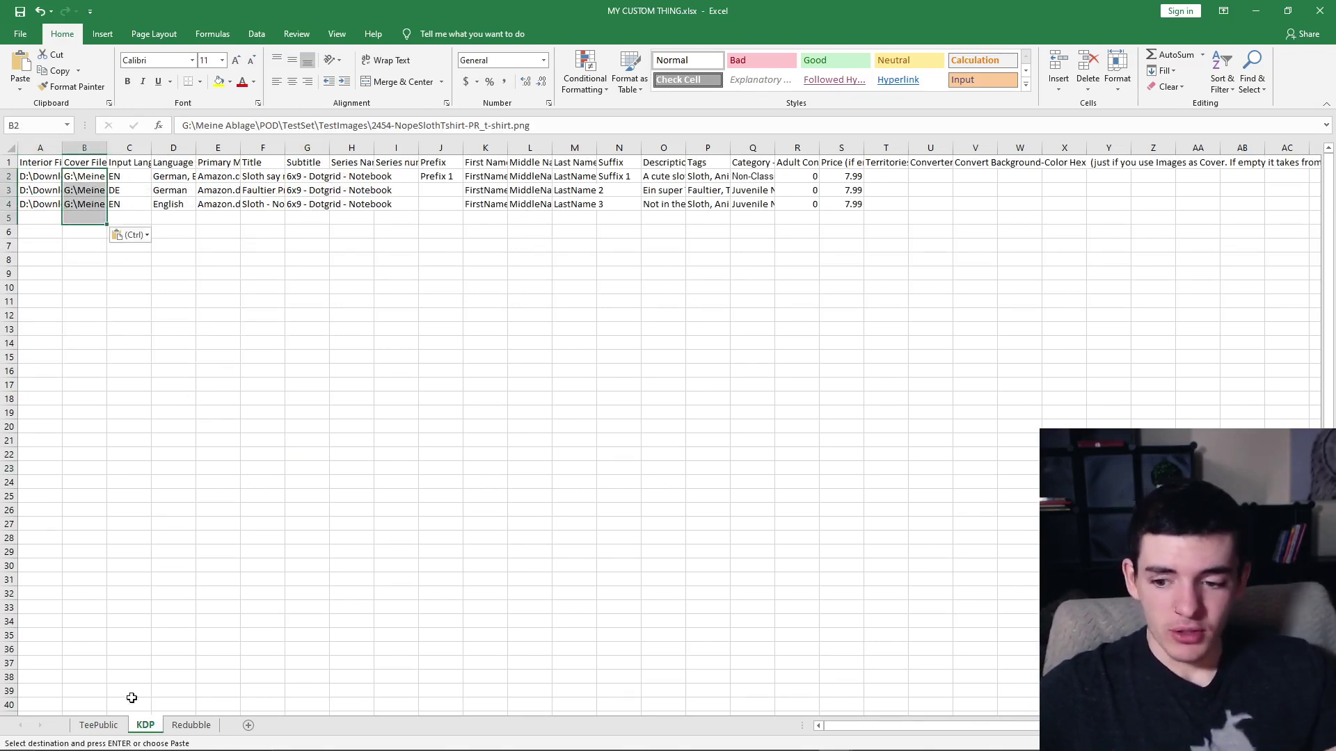
Paste the copied design paths into the Redubble sheet's design path column, covering A2:A5.
left_click(175, 726)
left_click(44, 176)
key("ctrl+v")
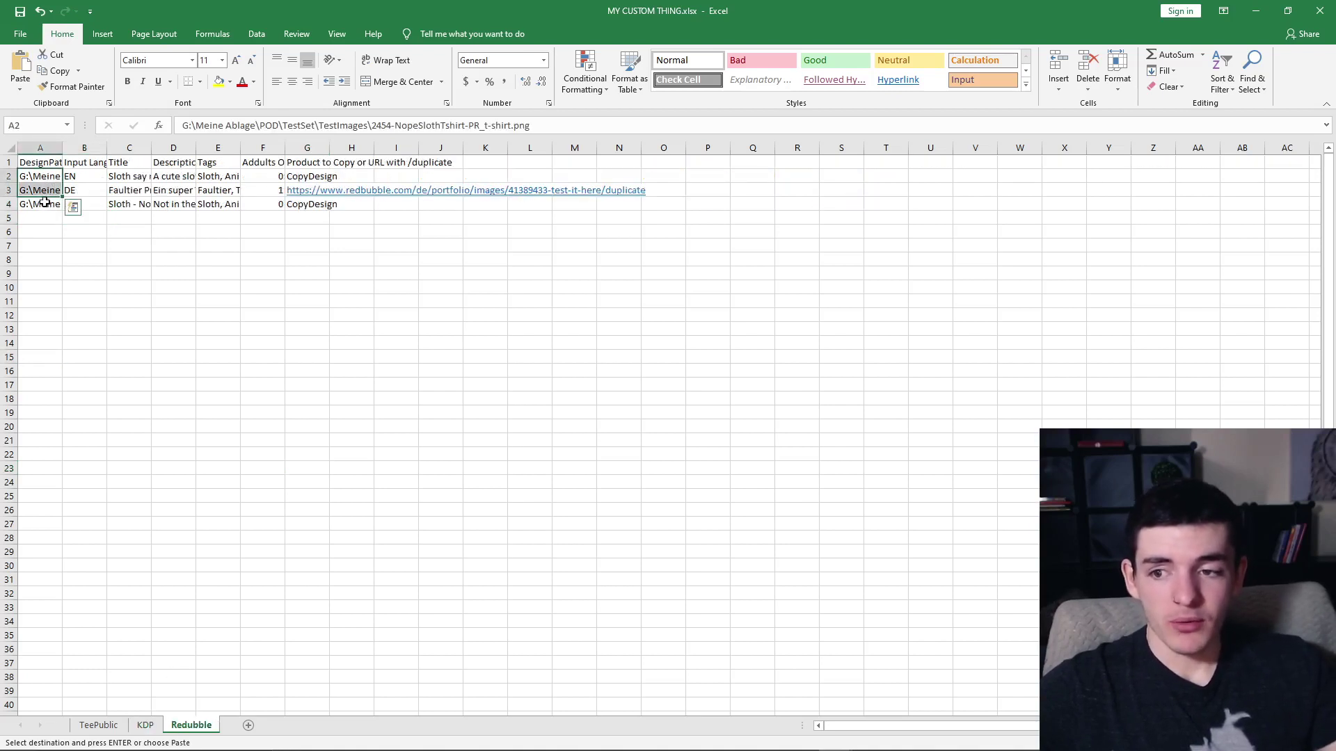
key("Down")
key("Down")
key("Down")
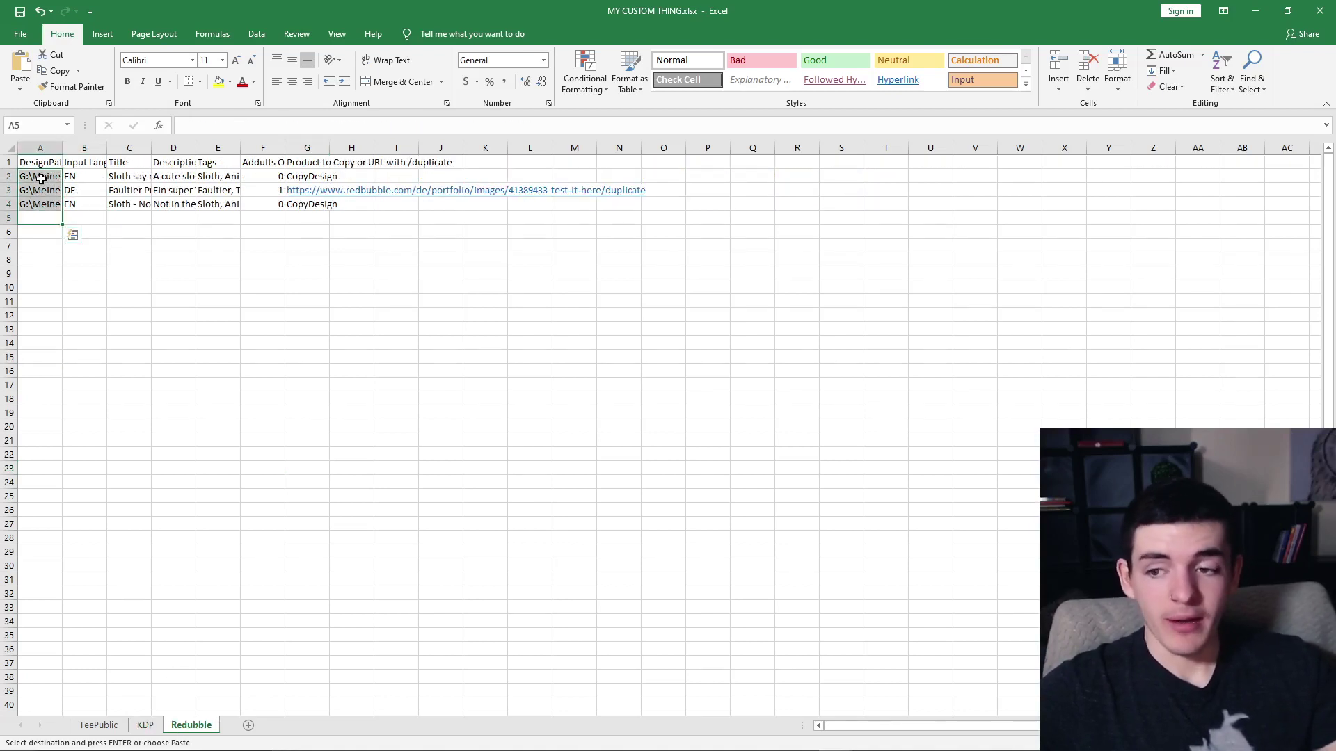
key("ctrl+v")
Fill the input language EN from B2 down to B4, and extend row 4's entries in A4:H4 into row 5.
left_click(79, 178)
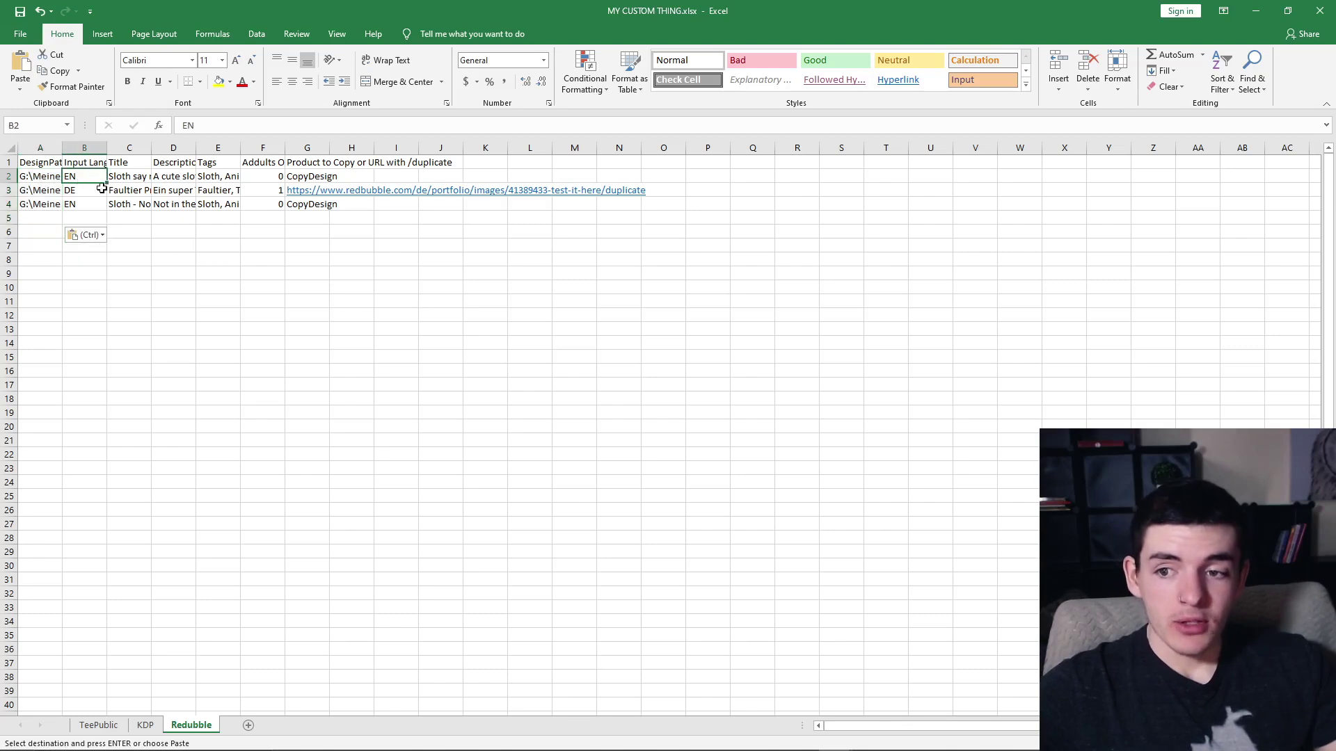
left_click_drag(106, 183, 358, 208)
left_click(164, 271)
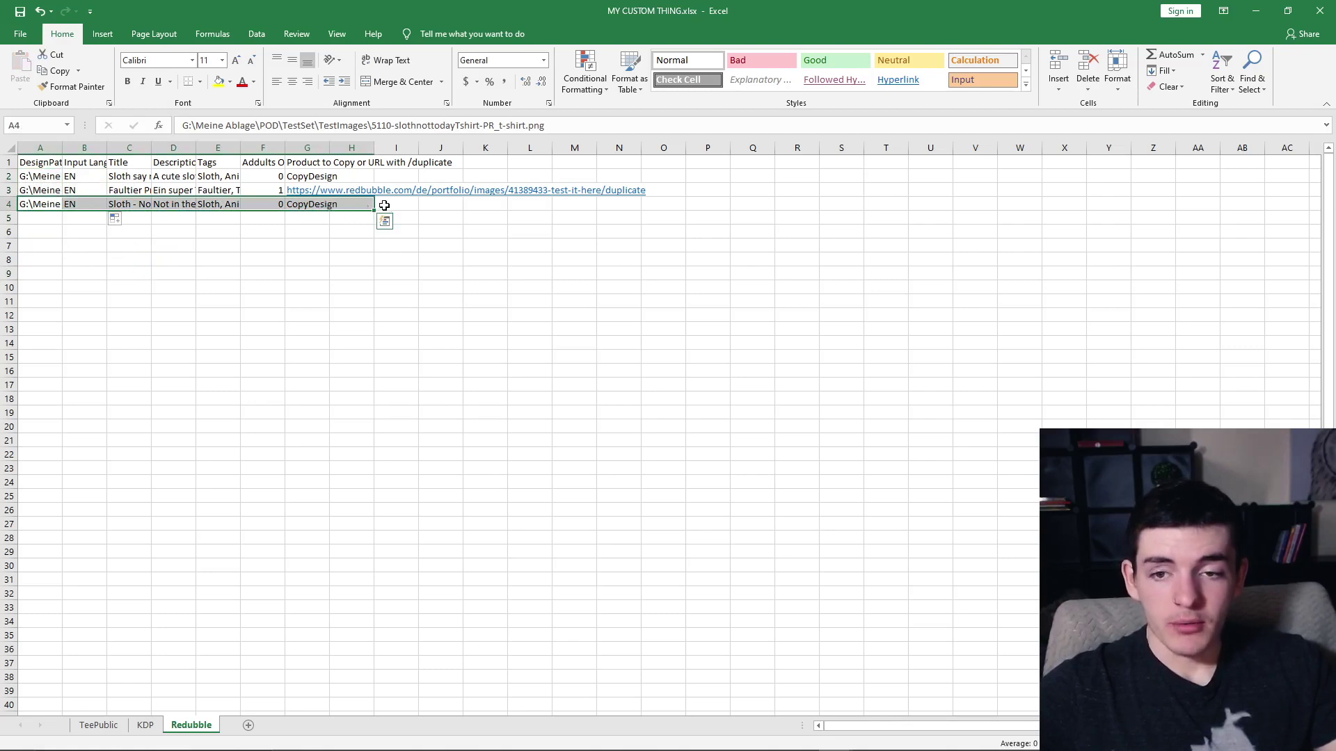
left_click_drag(374, 209, 373, 226)
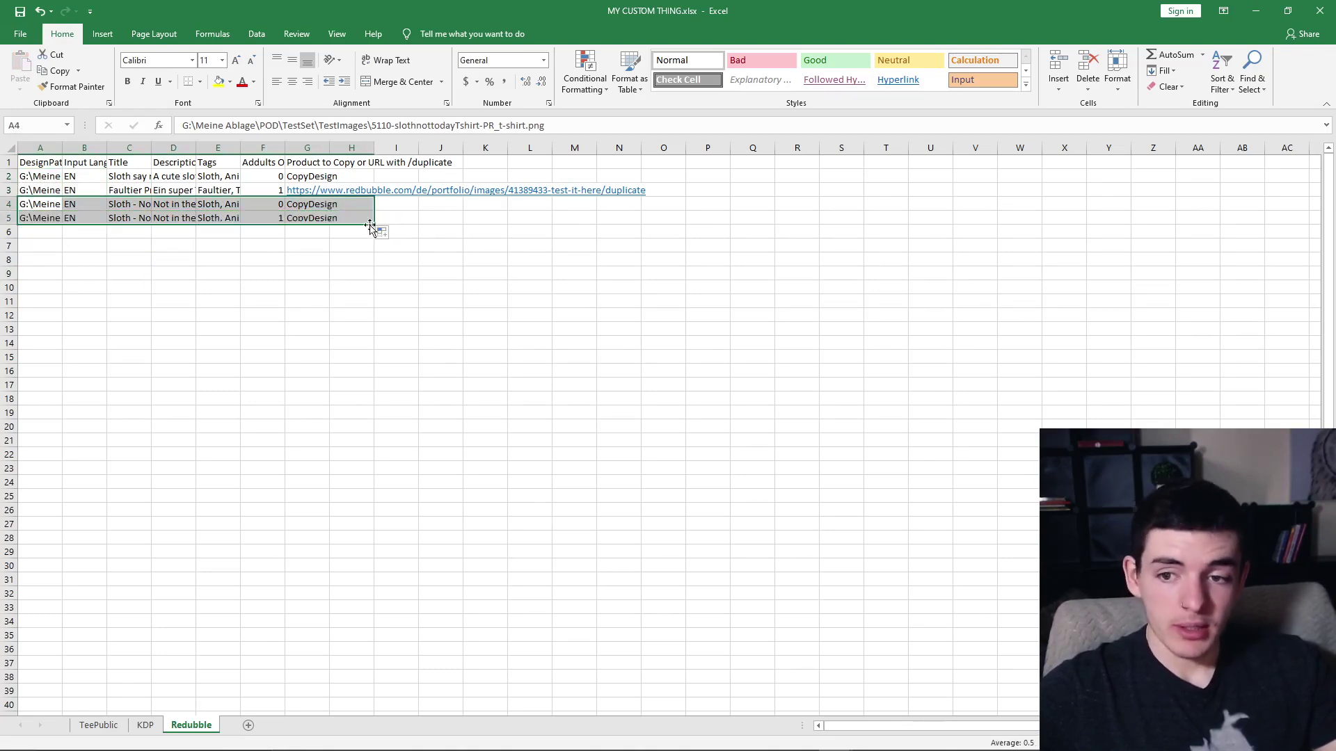
left_click(286, 260)
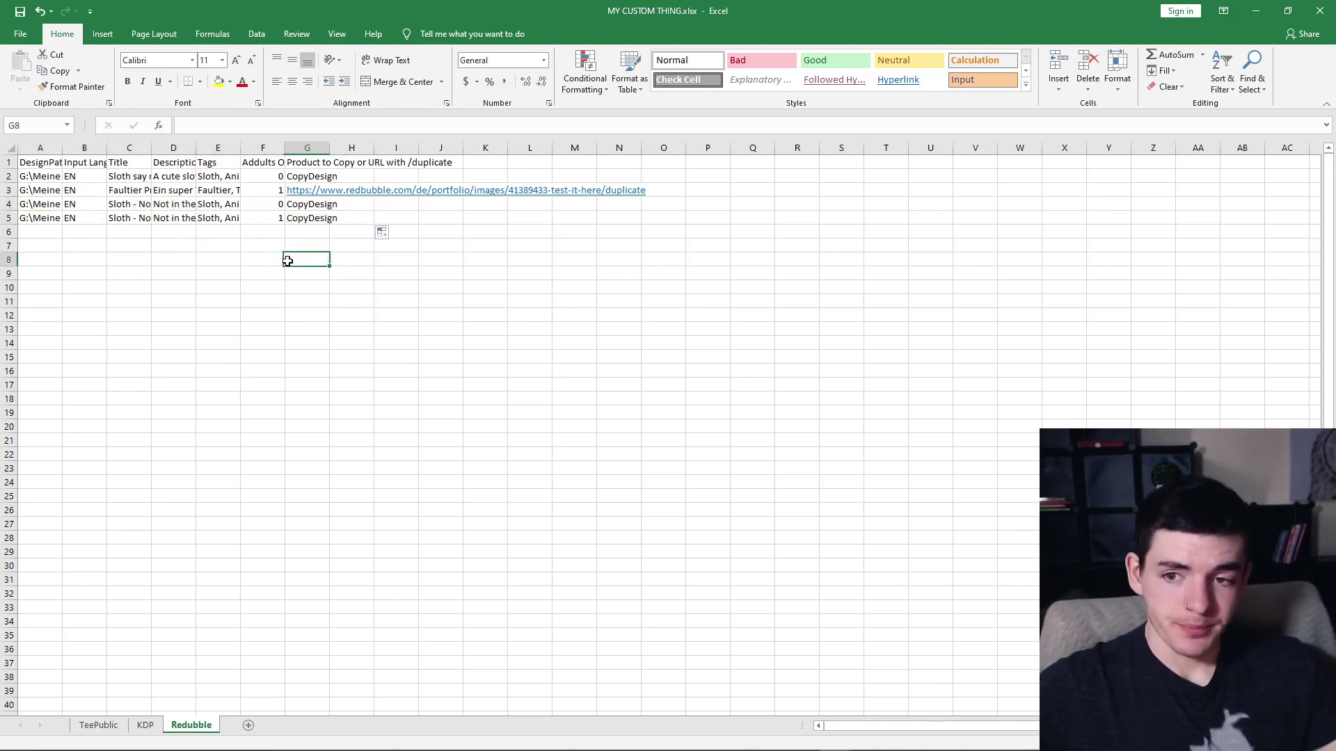
Fill the sloth description from D2 down through D5 on the Redubble sheet.
left_click(269, 162)
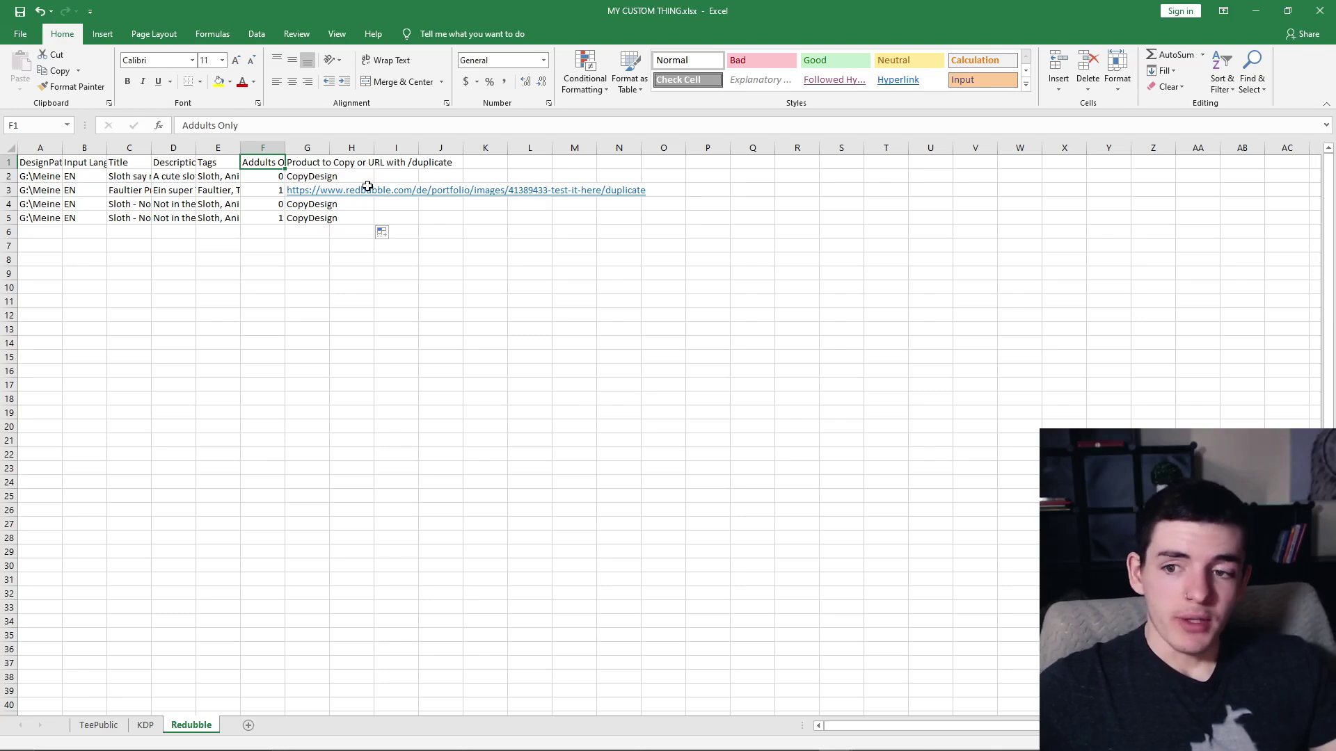
left_click(177, 176)
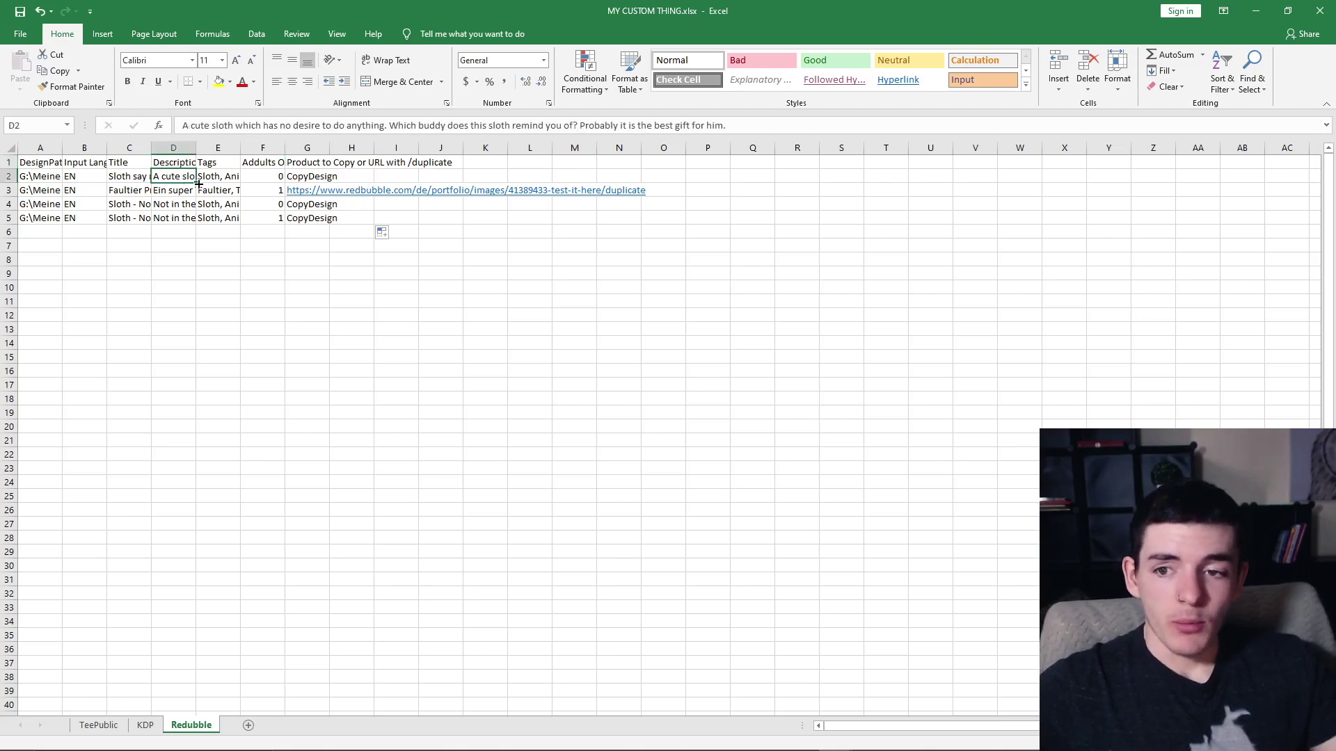
left_click_drag(195, 184, 189, 219)
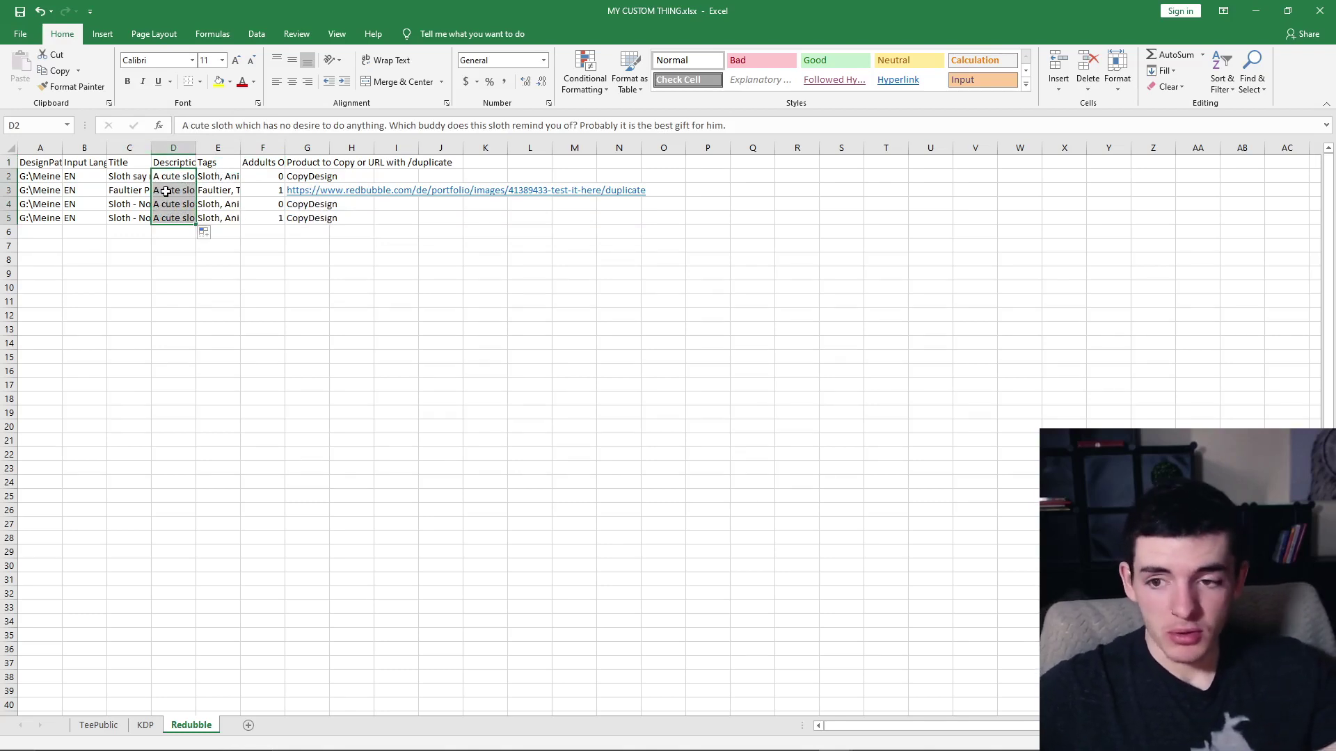
Copy the descriptions in D2:D5 of the Redubble sheet into the TeePublic sheet's description column from D2.
key("ctrl+c")
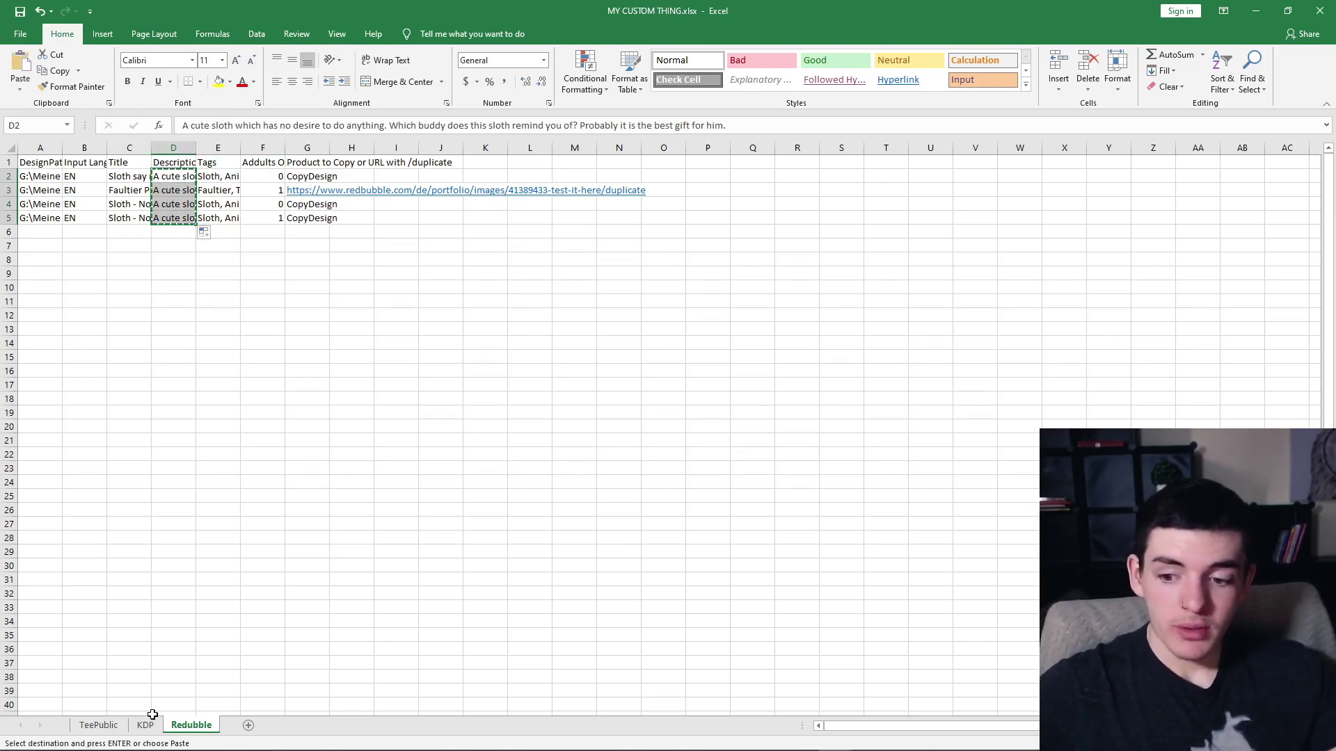
left_click(147, 723)
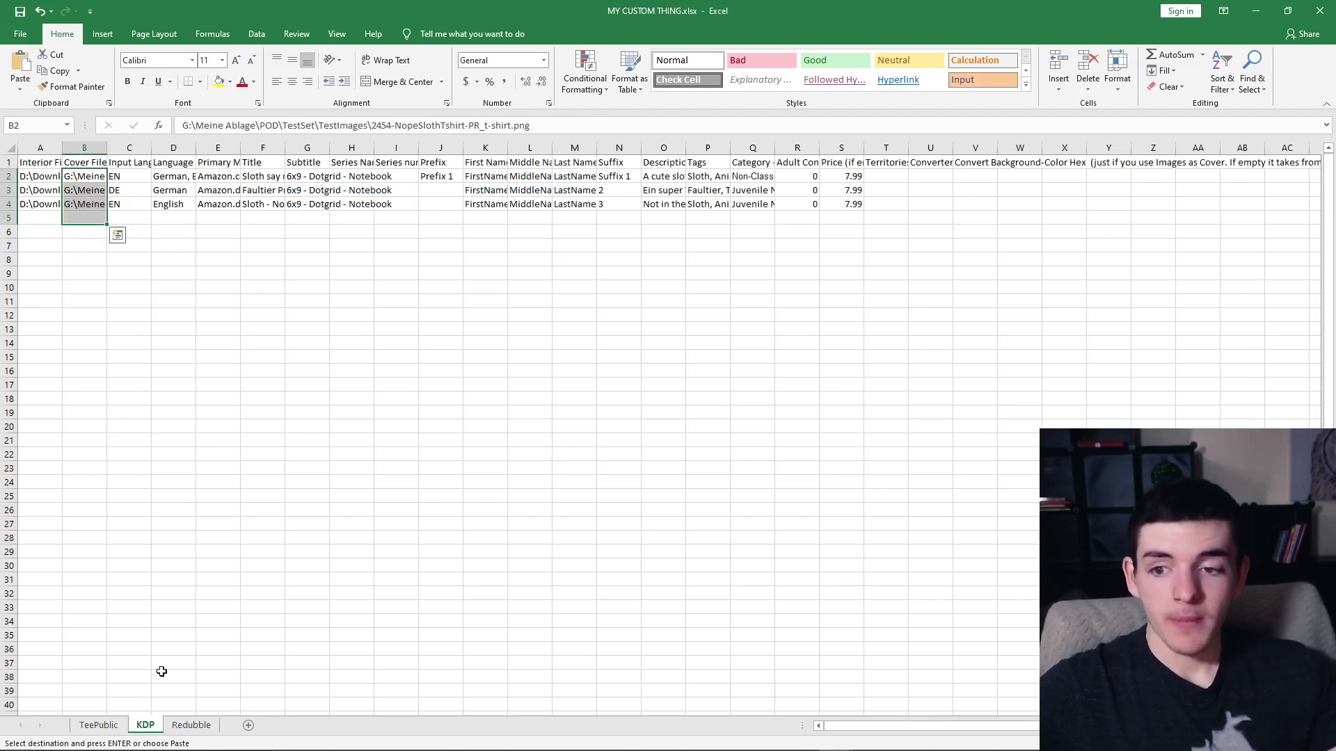
left_click(110, 729)
left_click(178, 176)
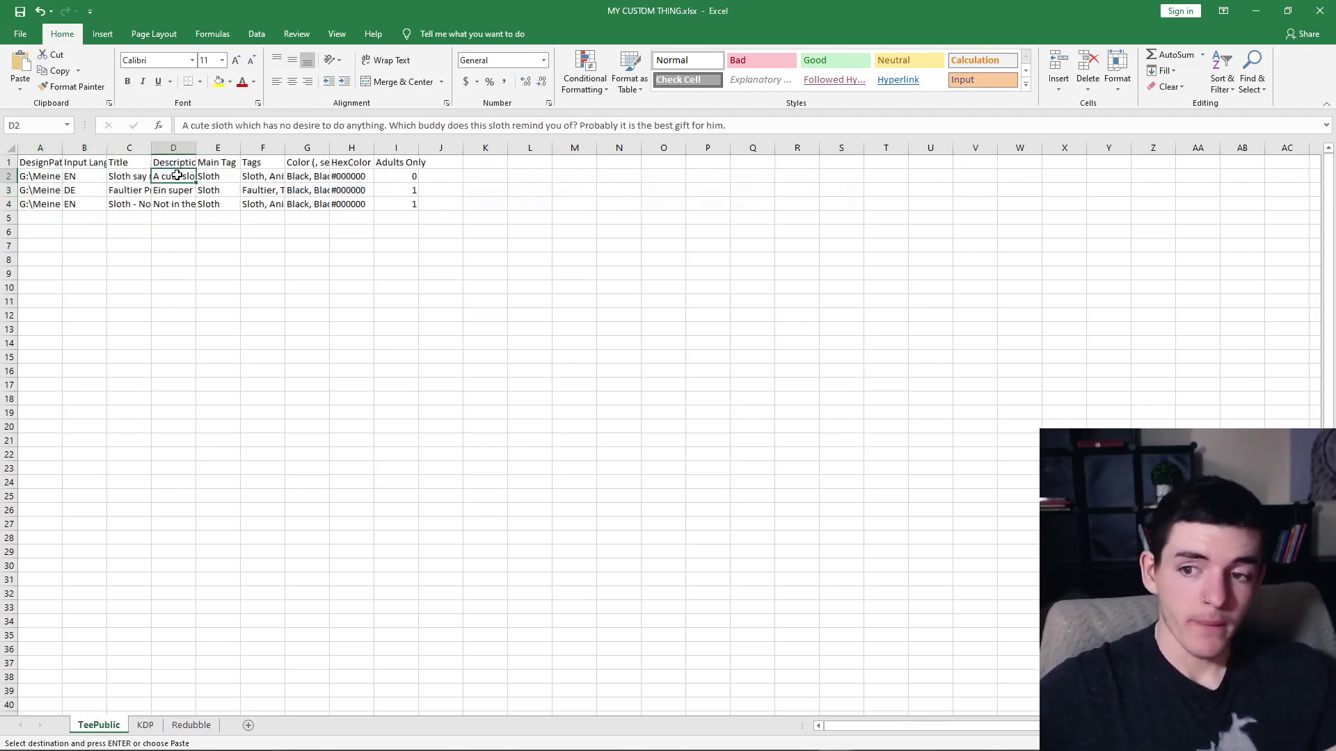
key("ctrl+v")
left_click(233, 301)
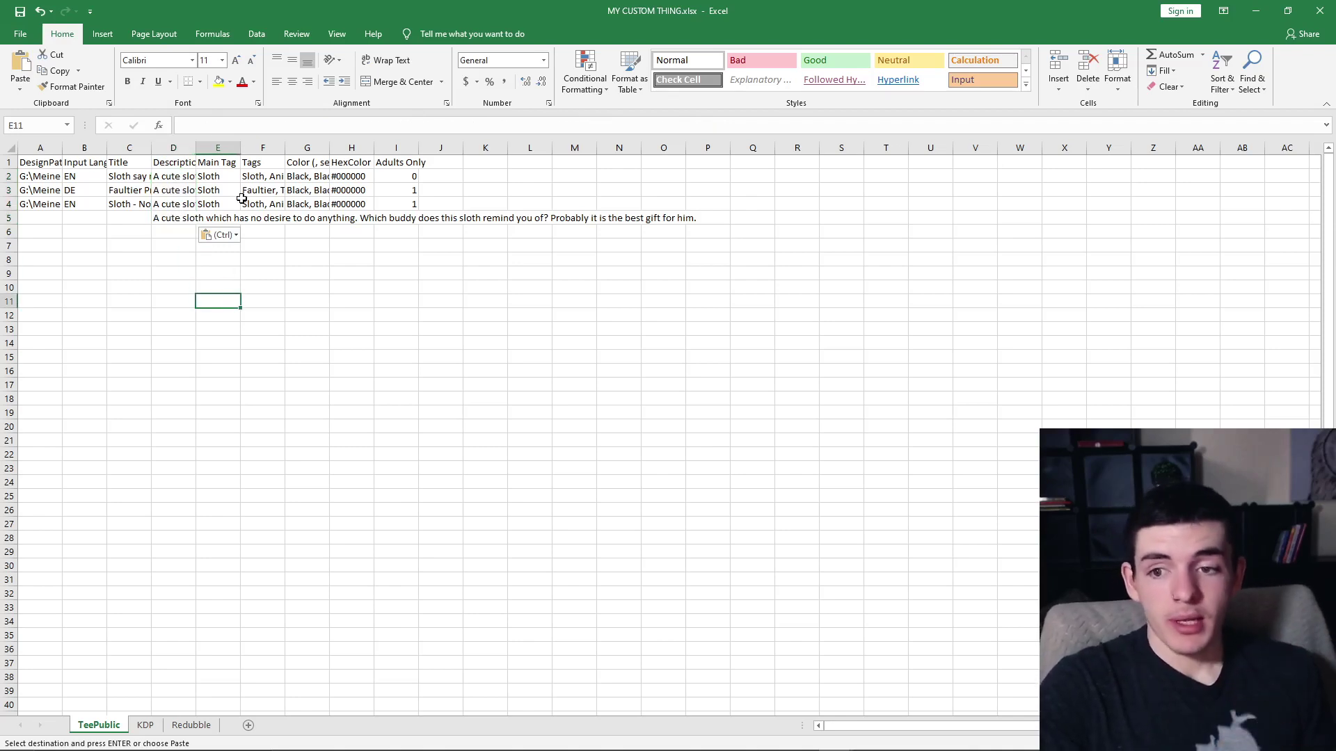
Highlight the main tags in E2:E4 and the titles in C2:C4, and switch to LazyMerch.
left_click_drag(215, 178, 220, 204)
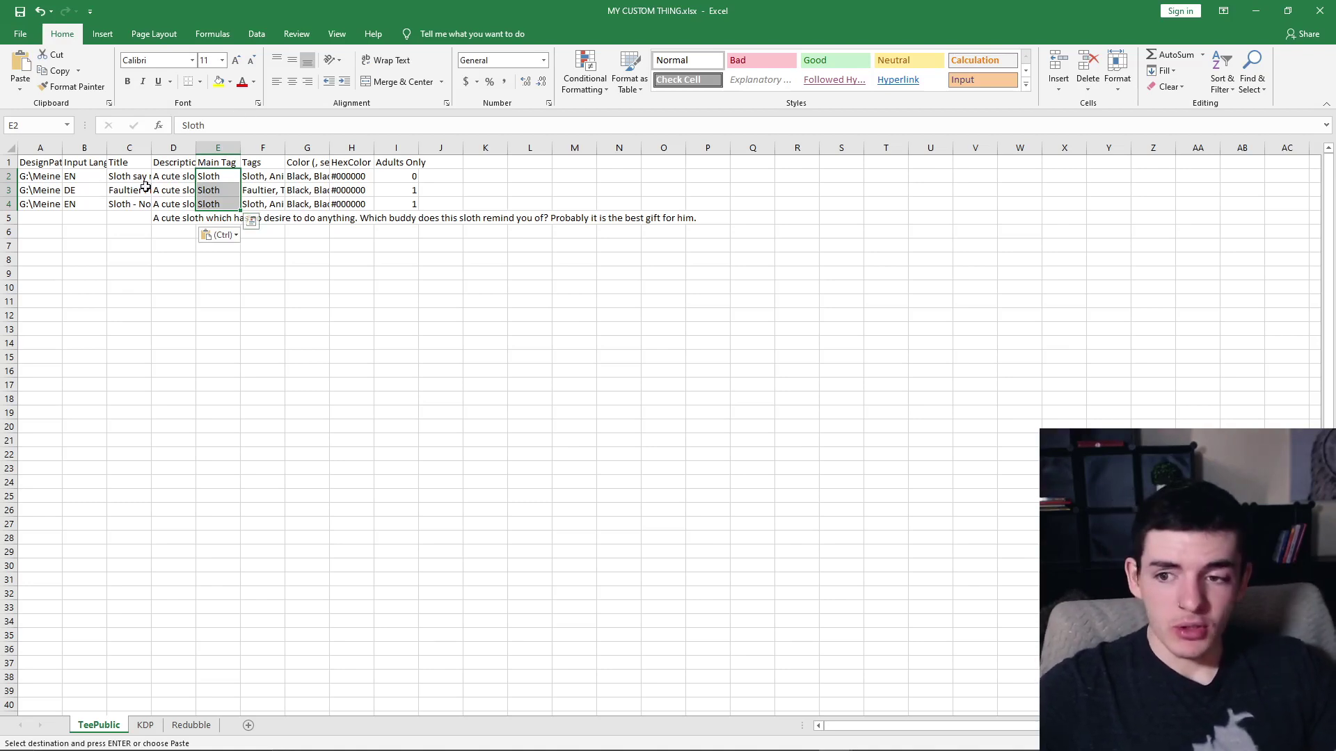
left_click_drag(129, 178, 132, 204)
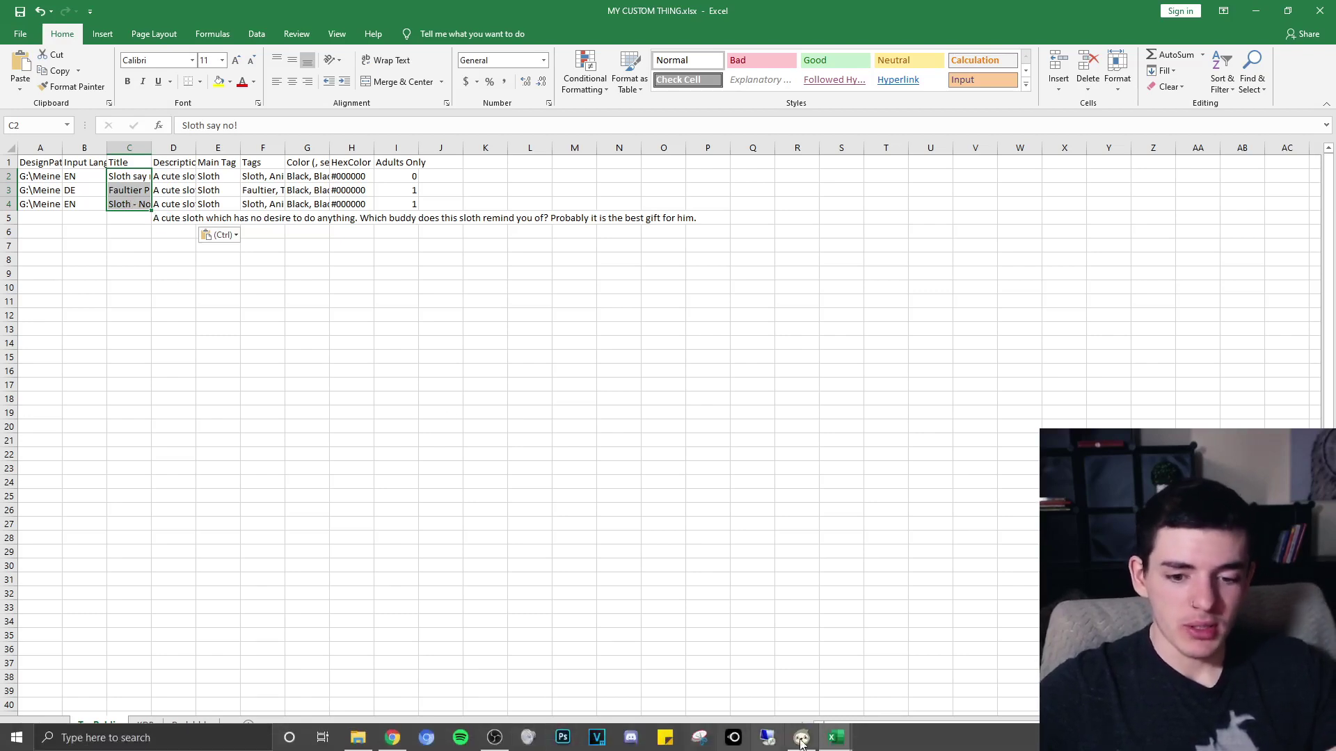
left_click(805, 740)
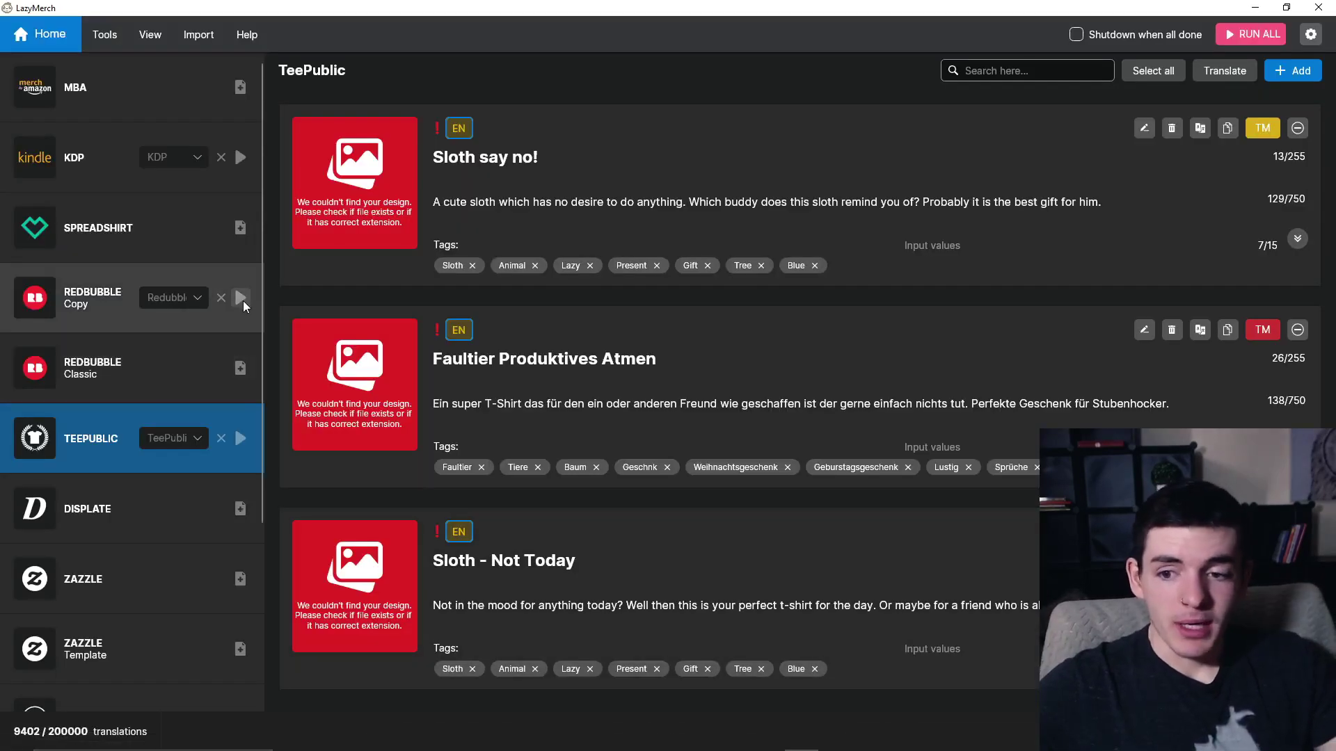